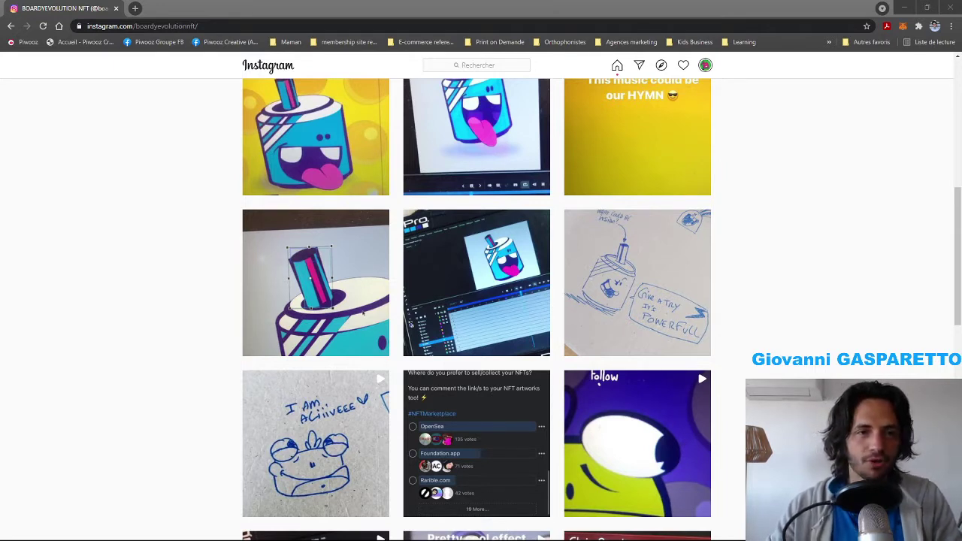
Bring the browser window into focus and scroll through the current page.
click(11, 155)
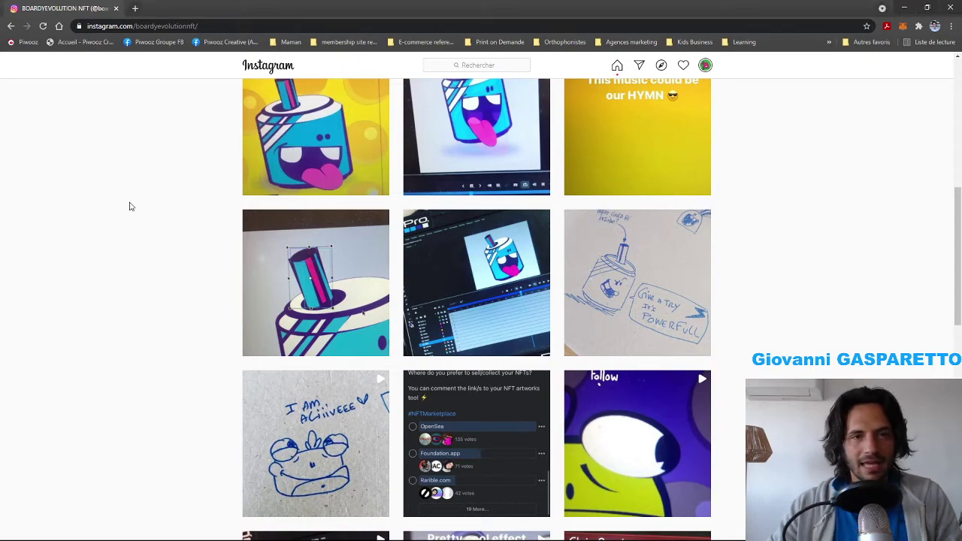
scroll(136, 213, up, 6)
scroll(789, 342, down, 6)
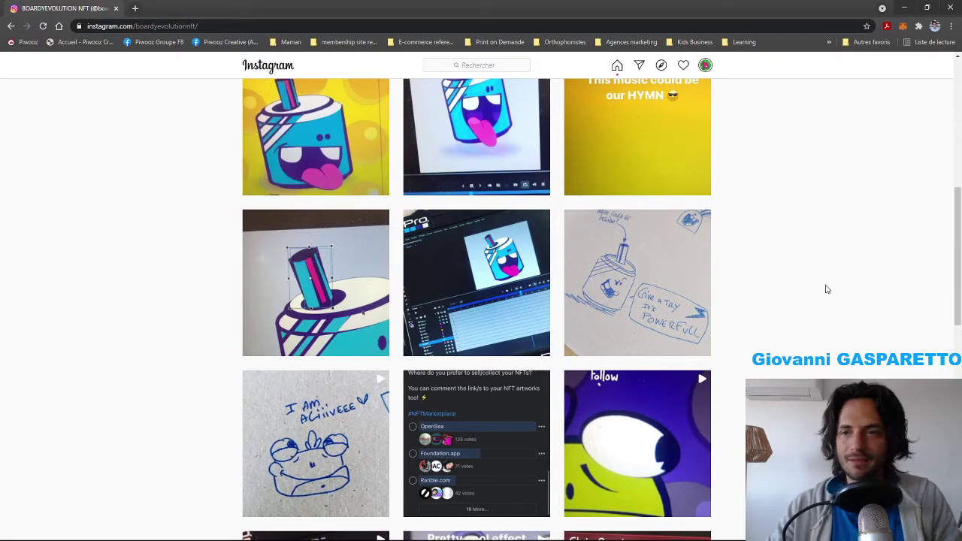
scroll(876, 304, down, 7)
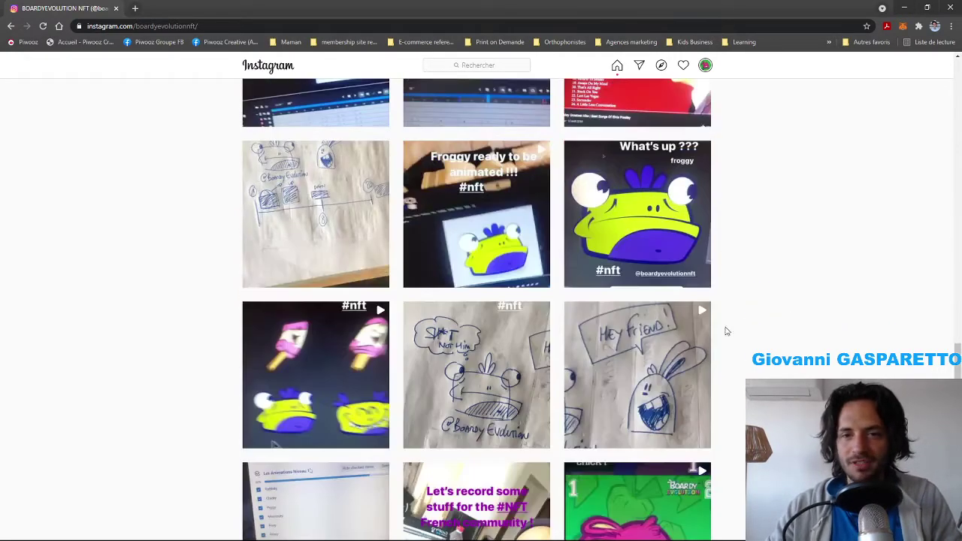
scroll(699, 316, up, 3)
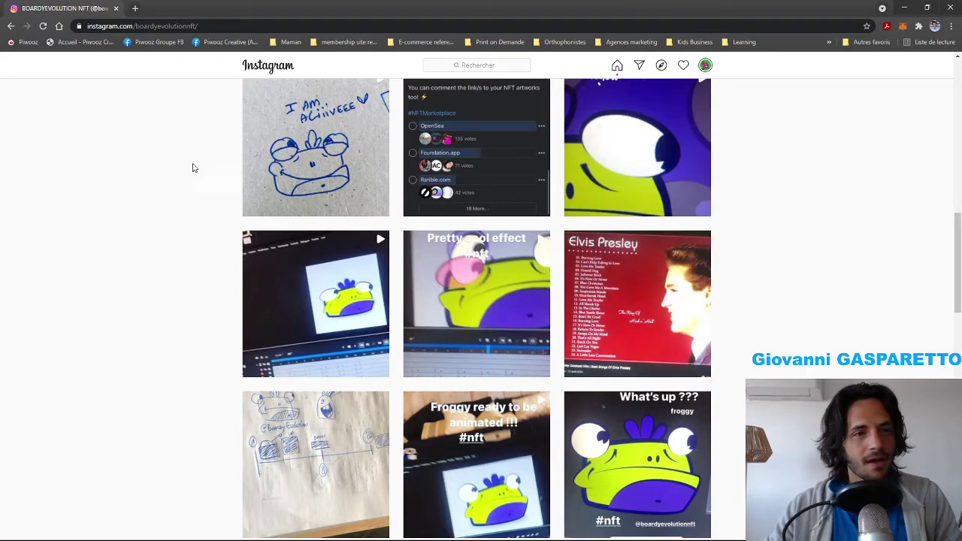
scroll(836, 278, down, 3)
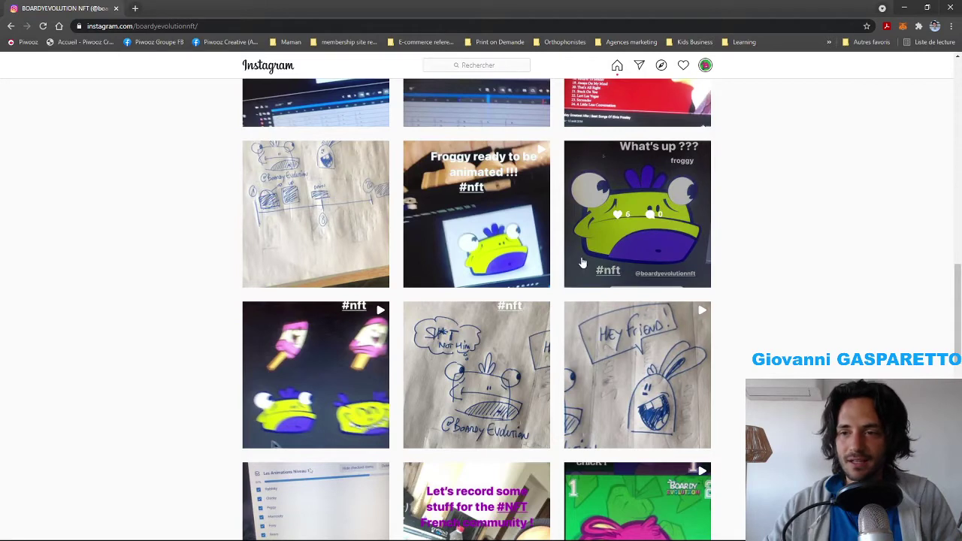
Load the OpenSea homepage in a new browser tab.
click(135, 9)
click(143, 32)
text(opensea)
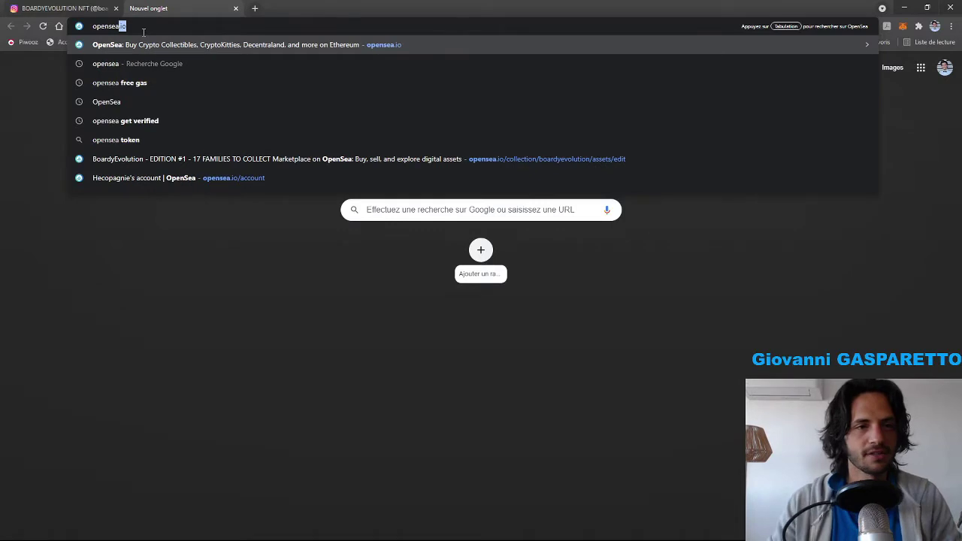
key(Return)
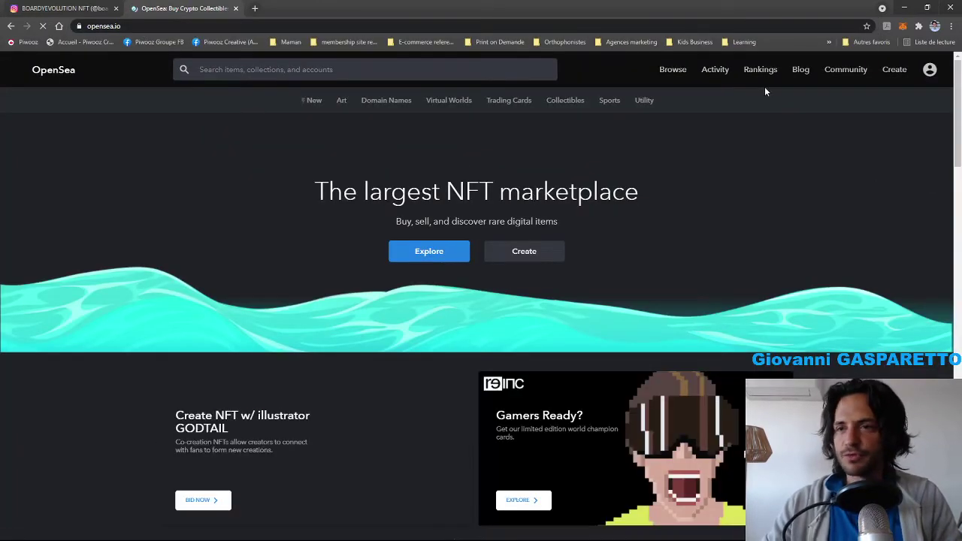
Go to My Profile and browse the wallet NFTs such as Foxy, Beary and Piggy.
mouse_move(932, 70)
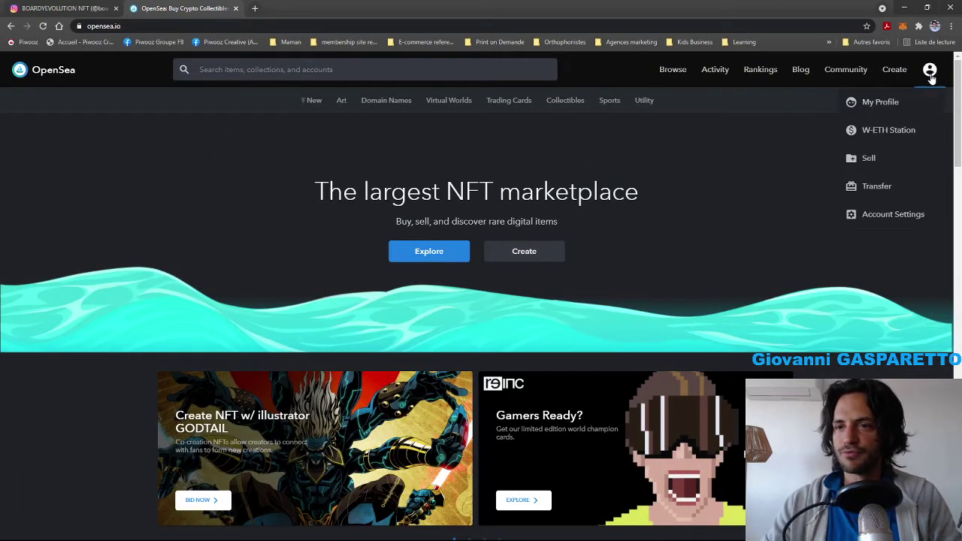
click(893, 105)
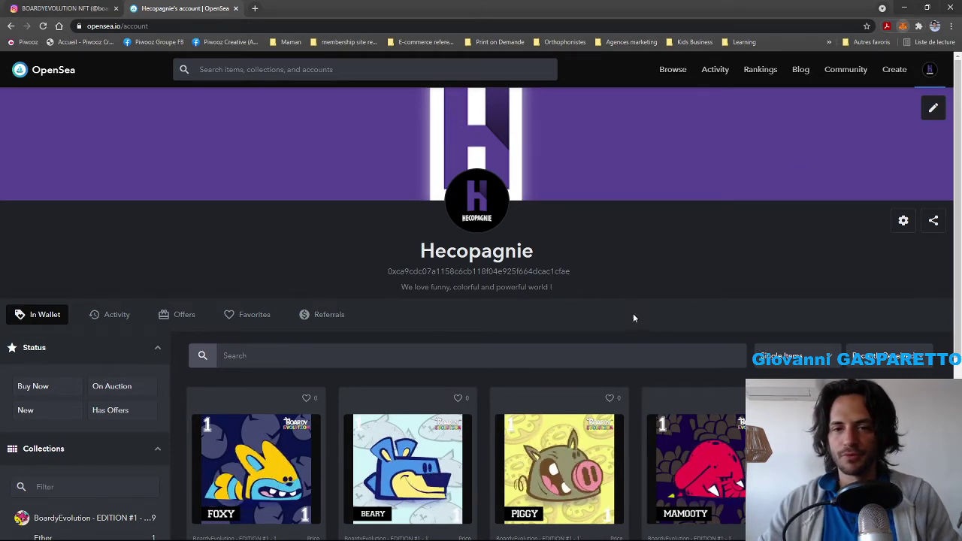
scroll(642, 317, down, 4)
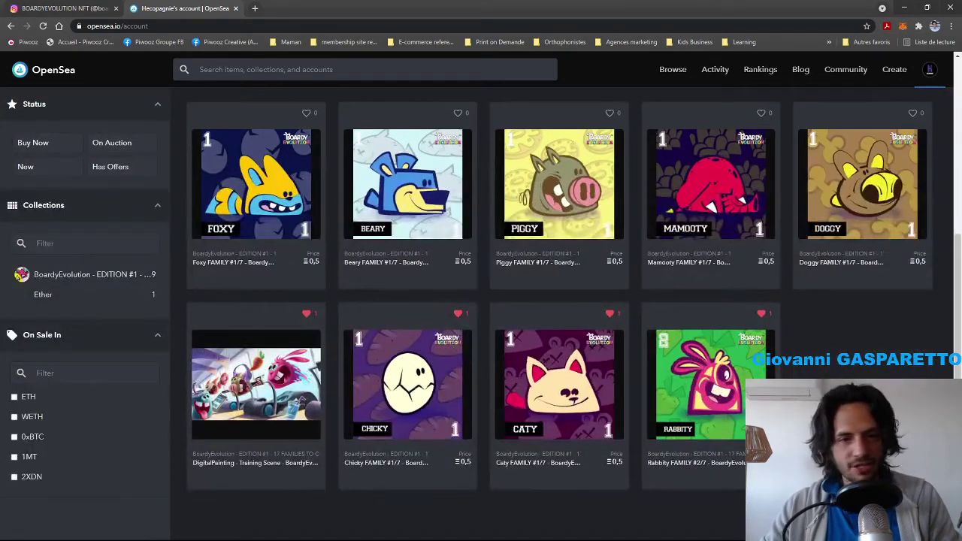
scroll(554, 255, up, 3)
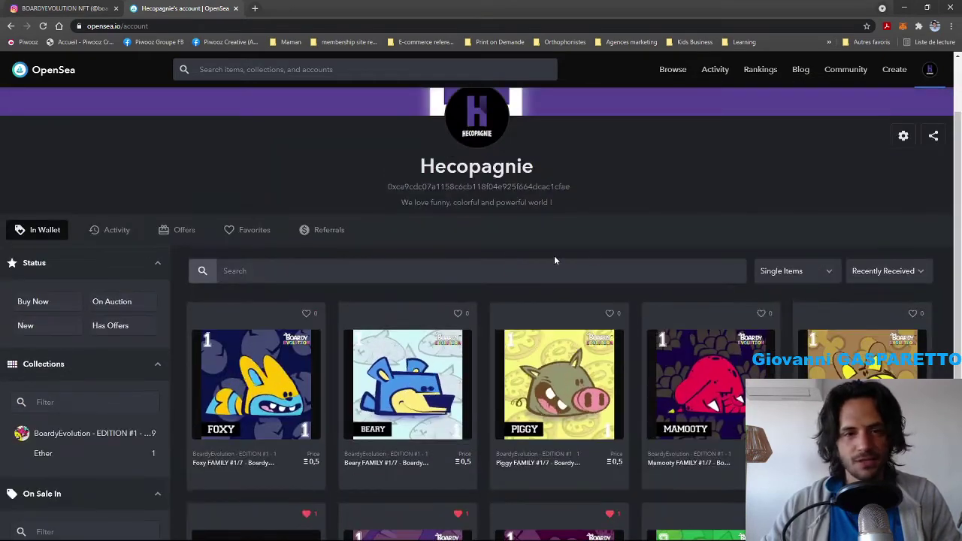
mouse_move(908, 73)
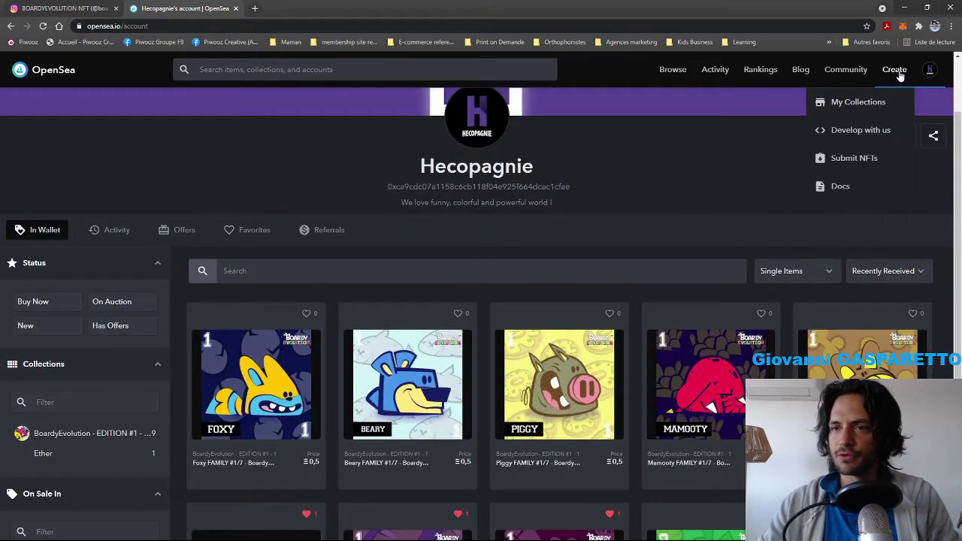
Open My Collections and start a new collection beside BoardyEvolution - EDITION #1.
click(864, 103)
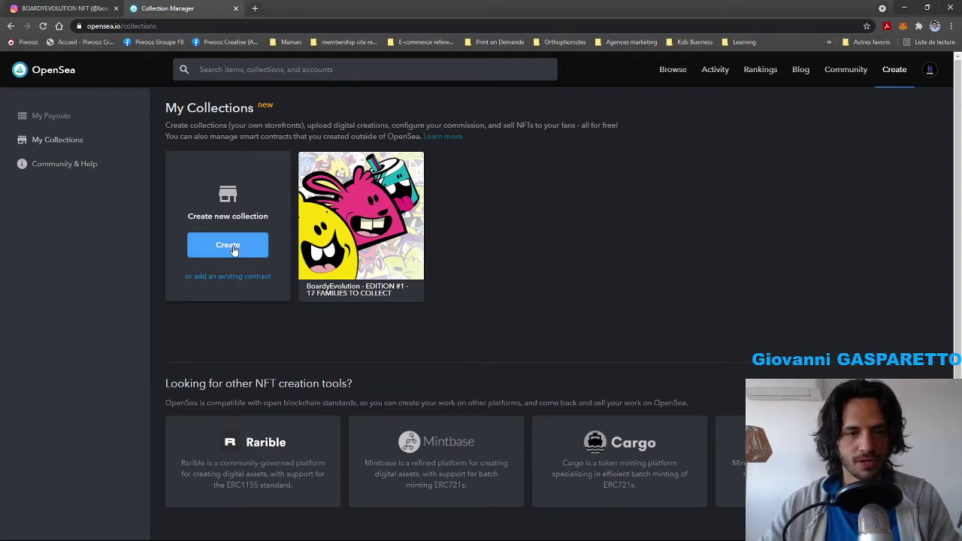
click(229, 247)
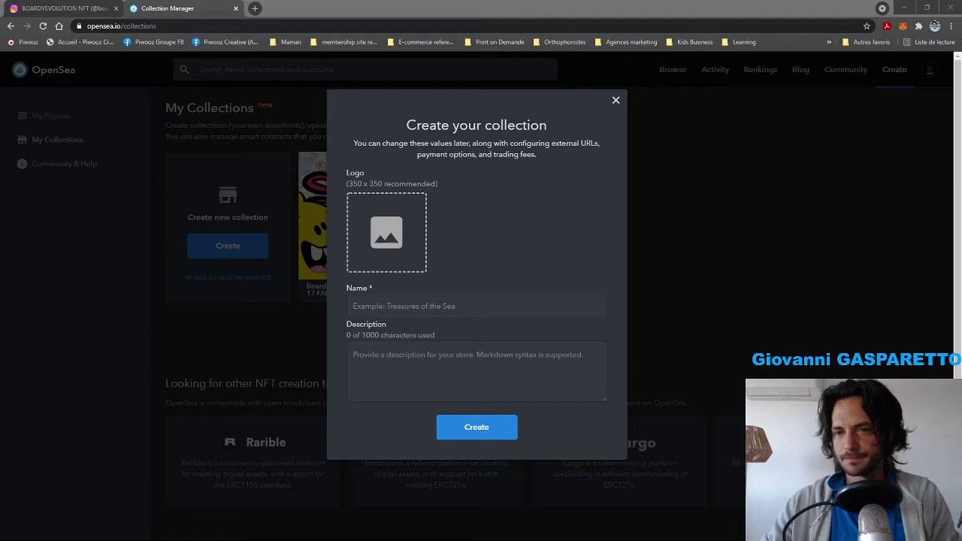
Name the new collection 'Piwooz'.
click(381, 301)
text(Poi)
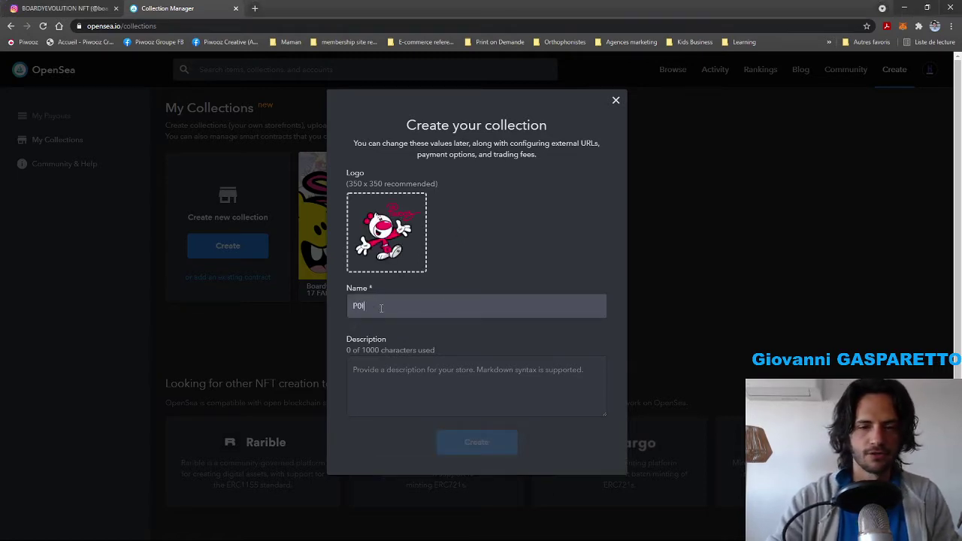
key(BackSpace)
text(iwooz)
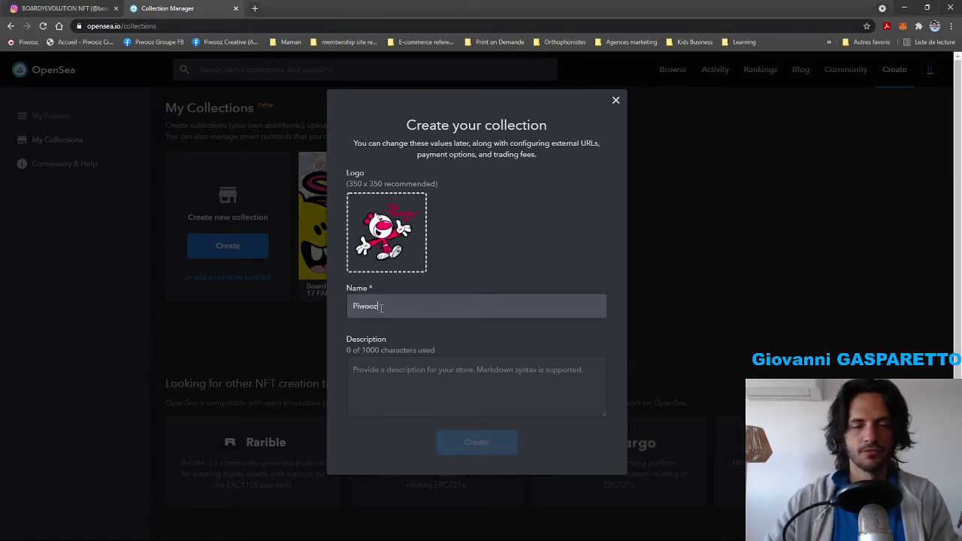
click(474, 391)
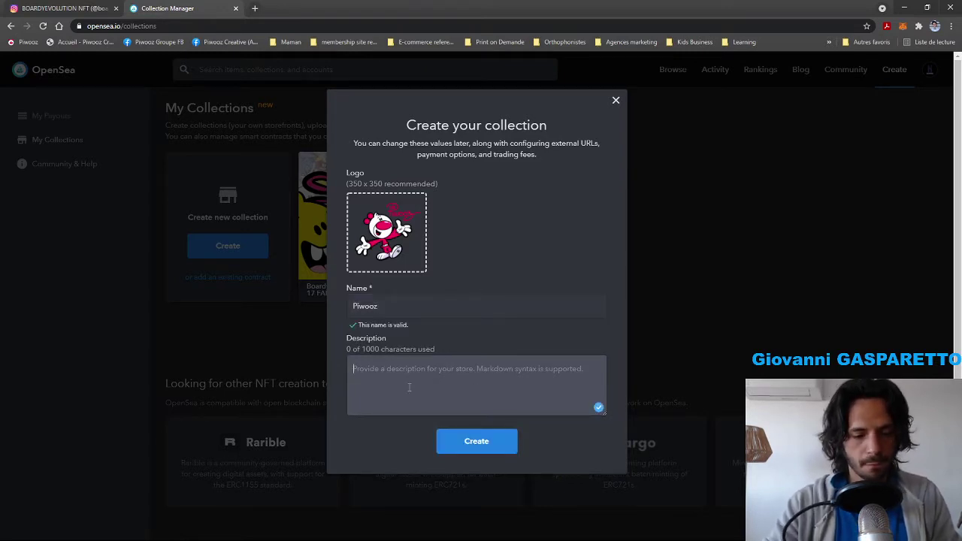
text(Kid's B)
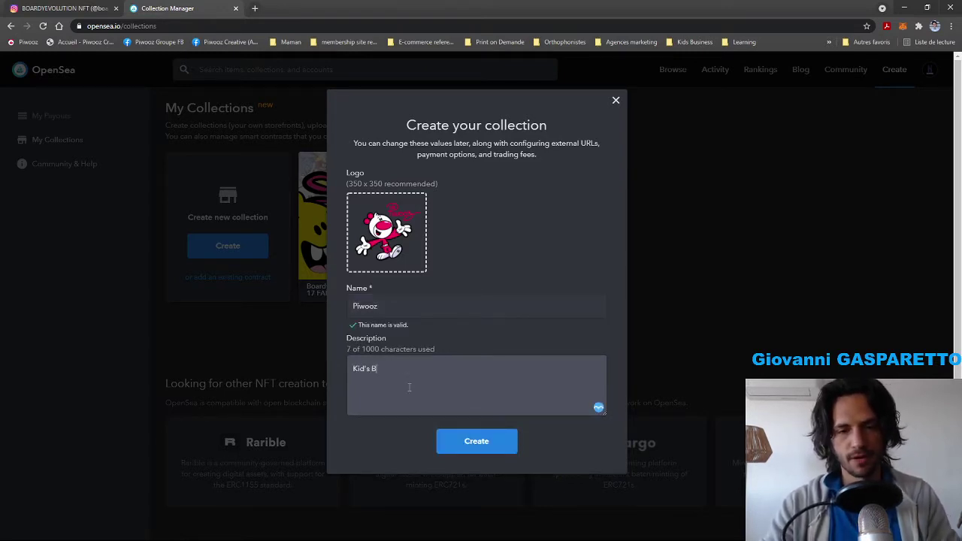
text(rand.)
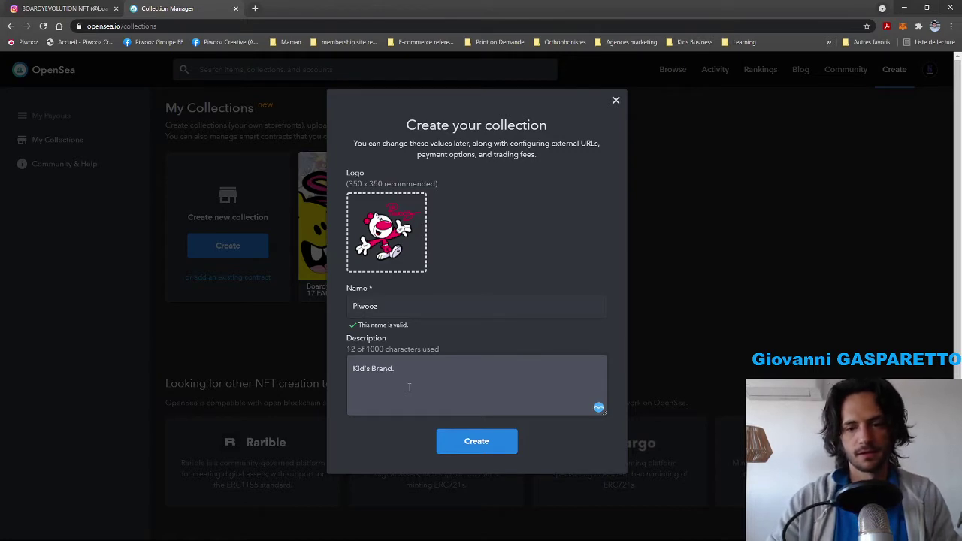
key(Return)
text(www.piwo)
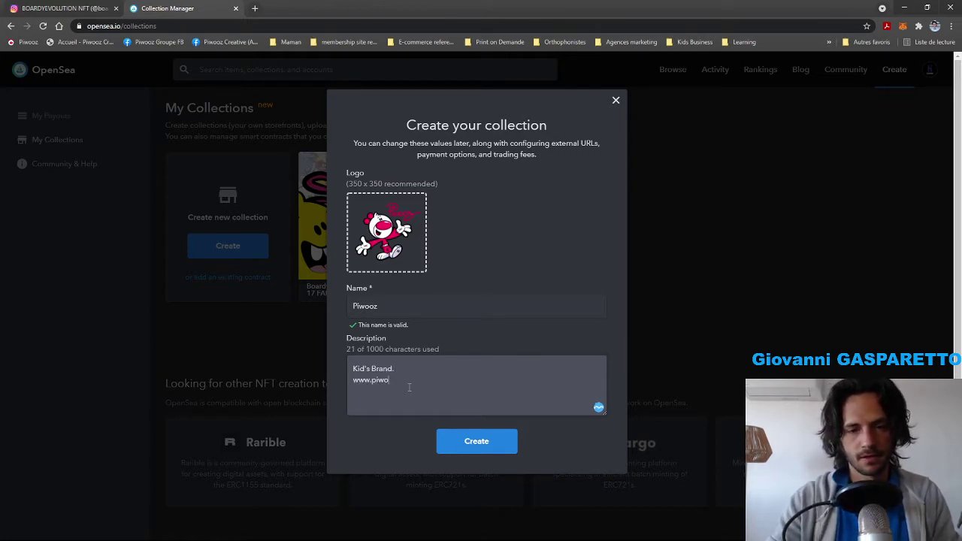
text(oz.com)
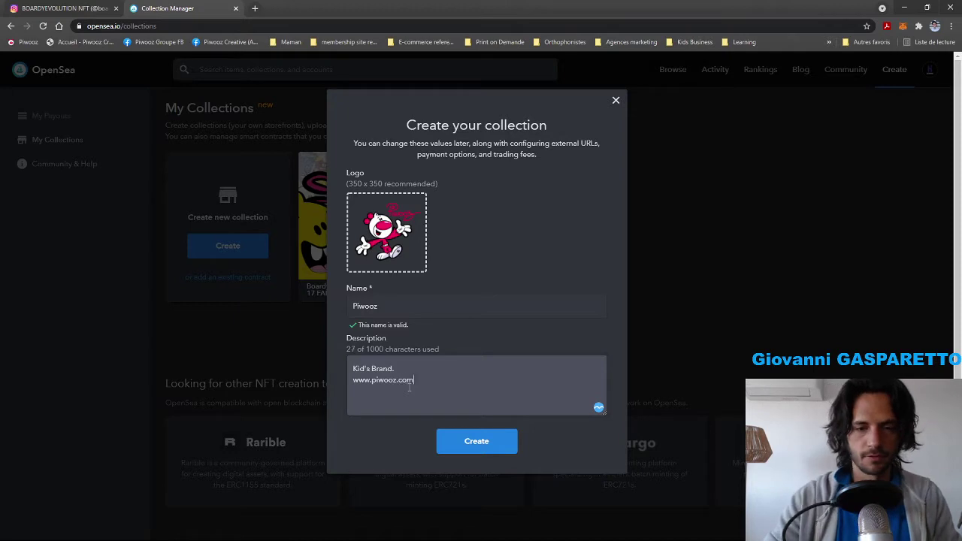
click(477, 442)
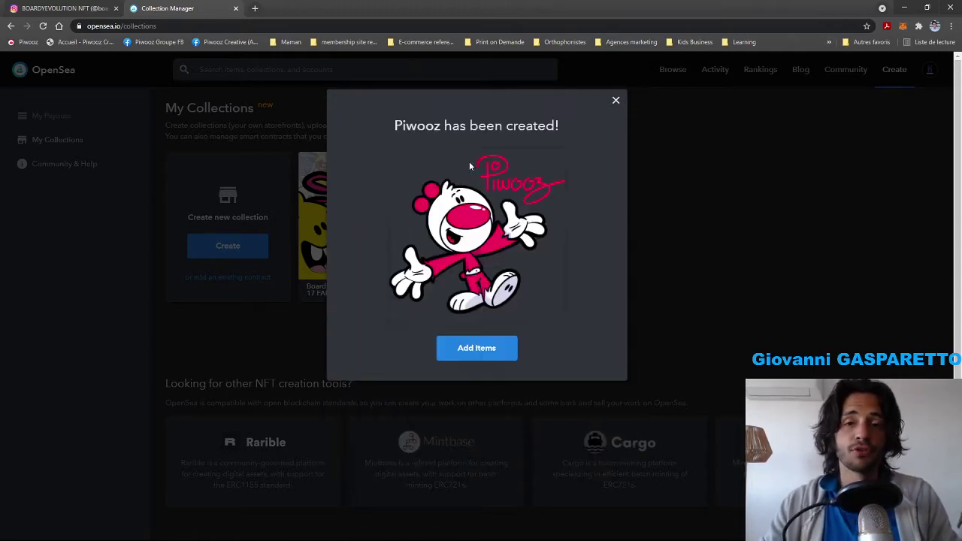
click(500, 358)
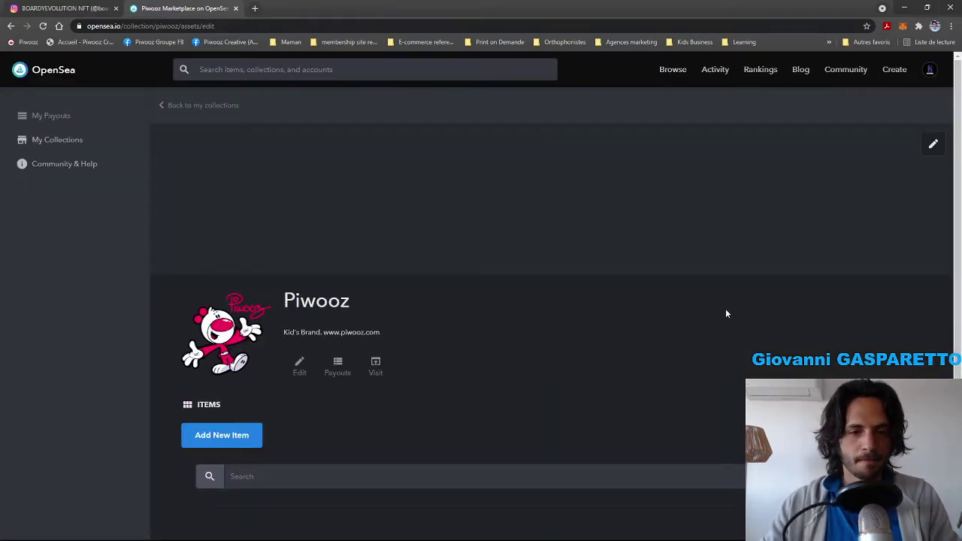
Upload a banner image for Piwooz and begin adding a new item to the collection.
click(937, 150)
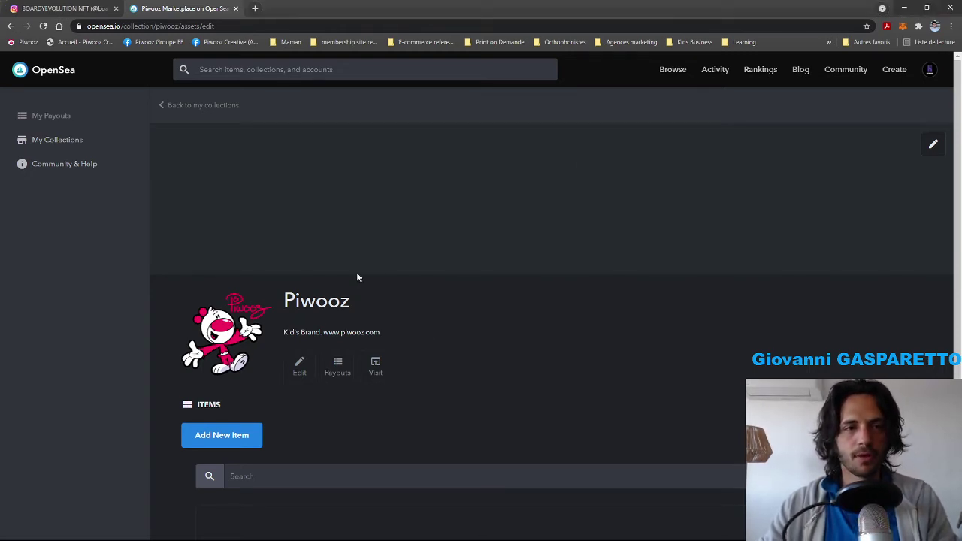
scroll(517, 363, down, 2)
scroll(625, 275, up, 2)
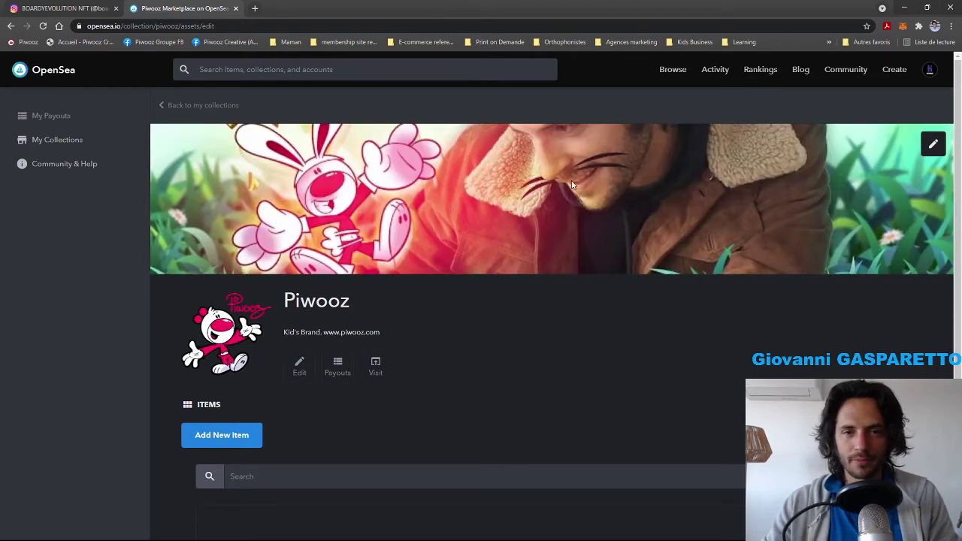
scroll(493, 320, down, 3)
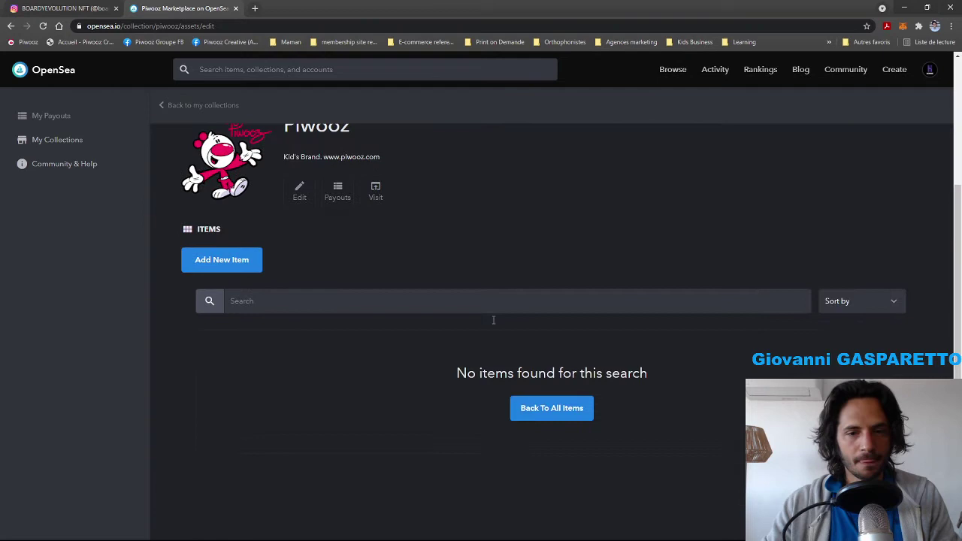
click(240, 266)
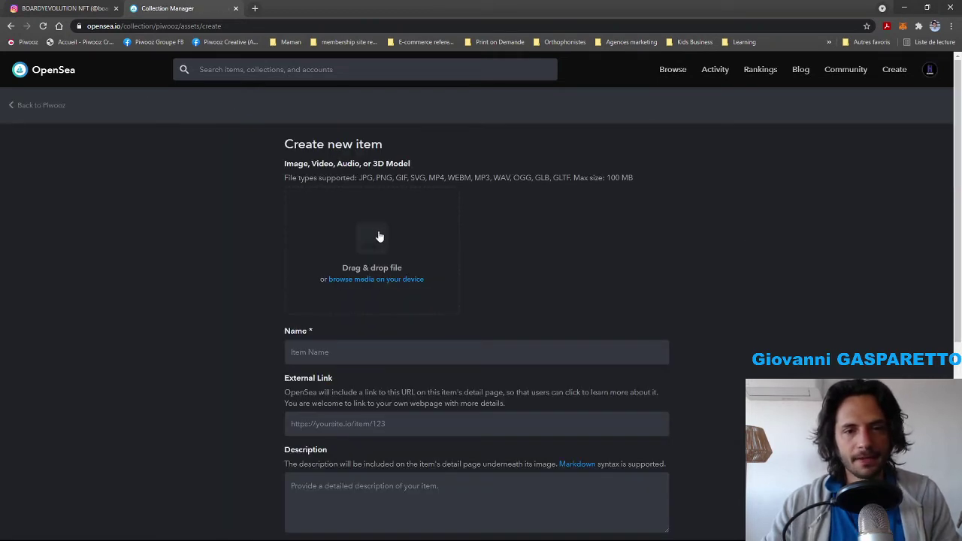
Choose a comic image as the new item's media file.
click(380, 237)
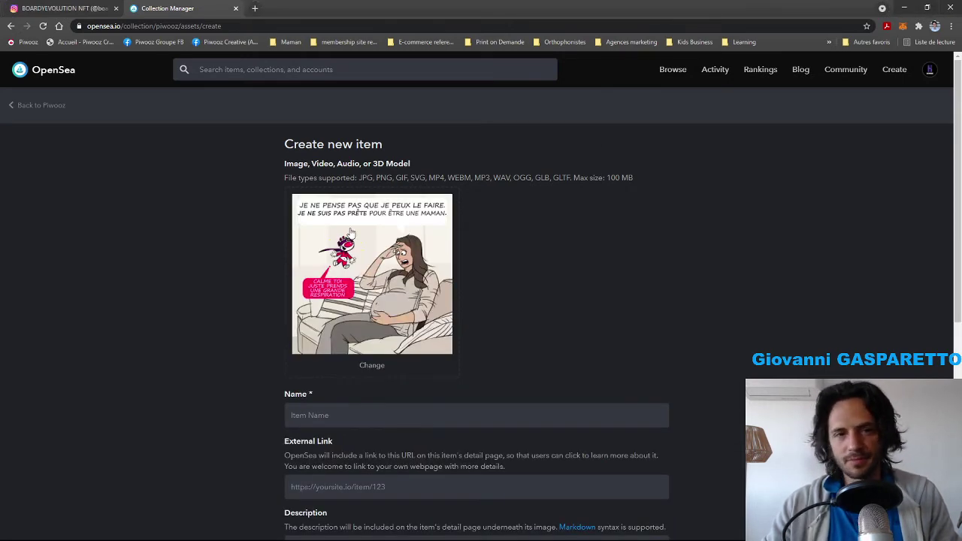
scroll(797, 278, down, 2)
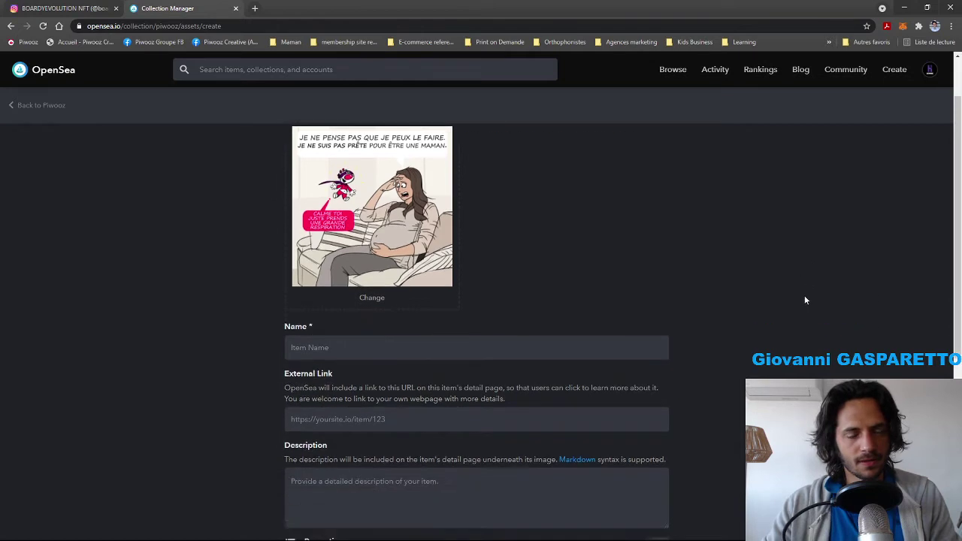
scroll(813, 288, up, 2)
scroll(813, 294, down, 1)
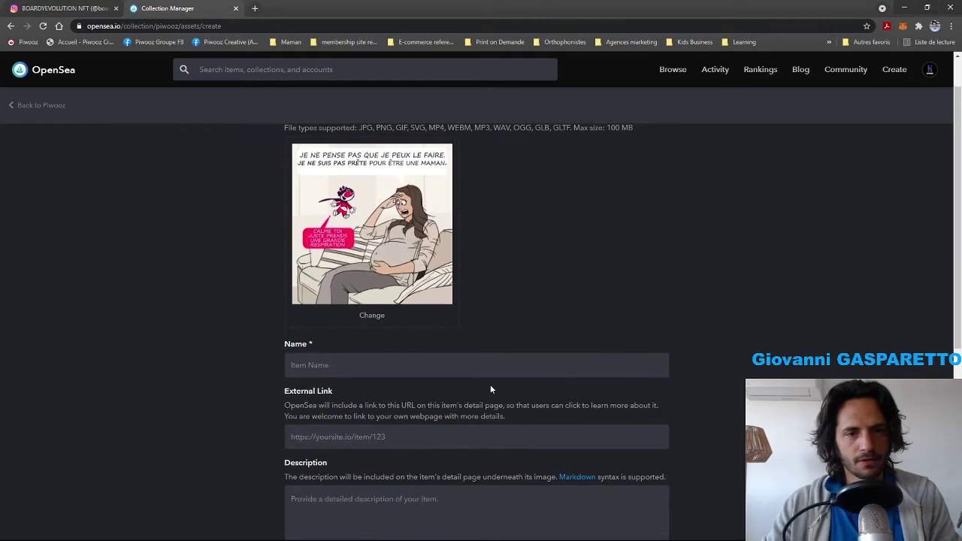
click(695, 282)
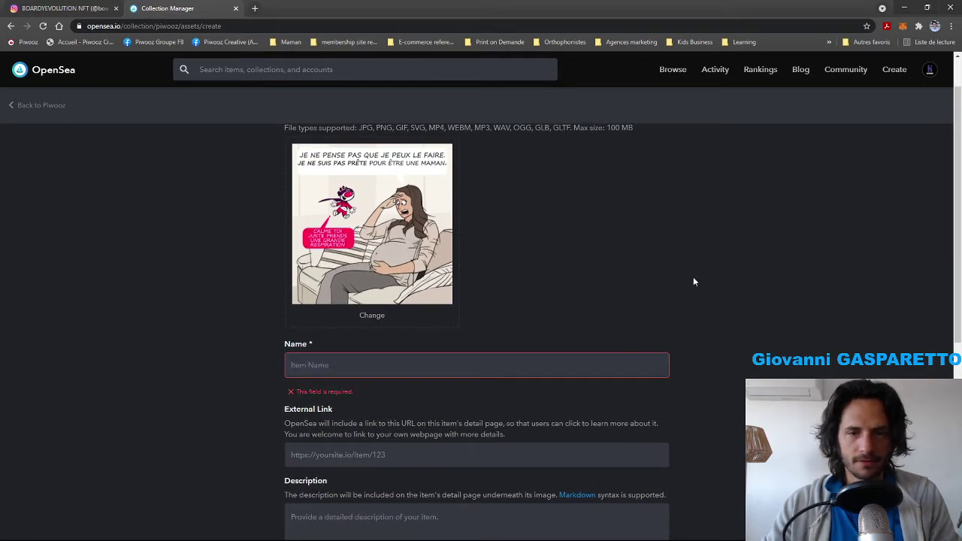
click(400, 358)
scroll(711, 275, up, 1)
scroll(709, 283, down, 1)
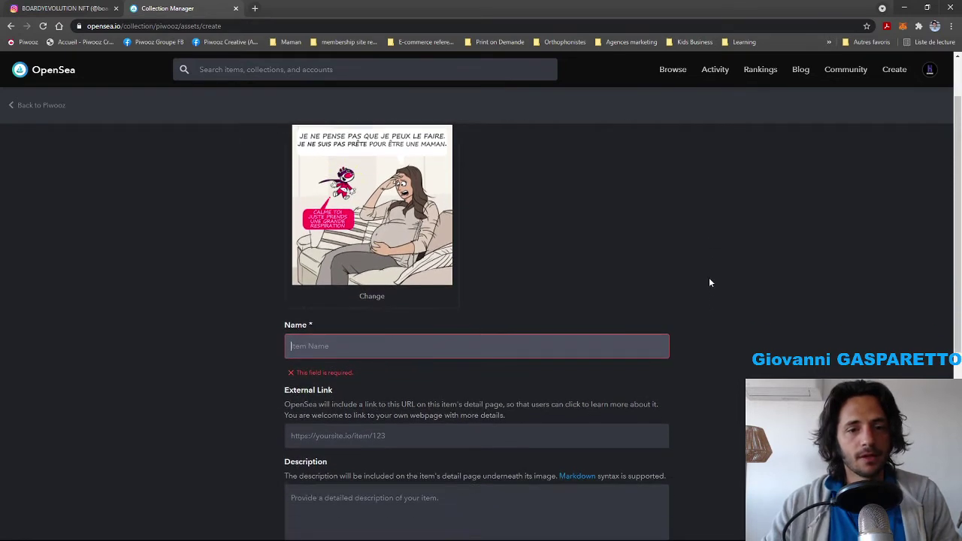
scroll(710, 283, down, 1)
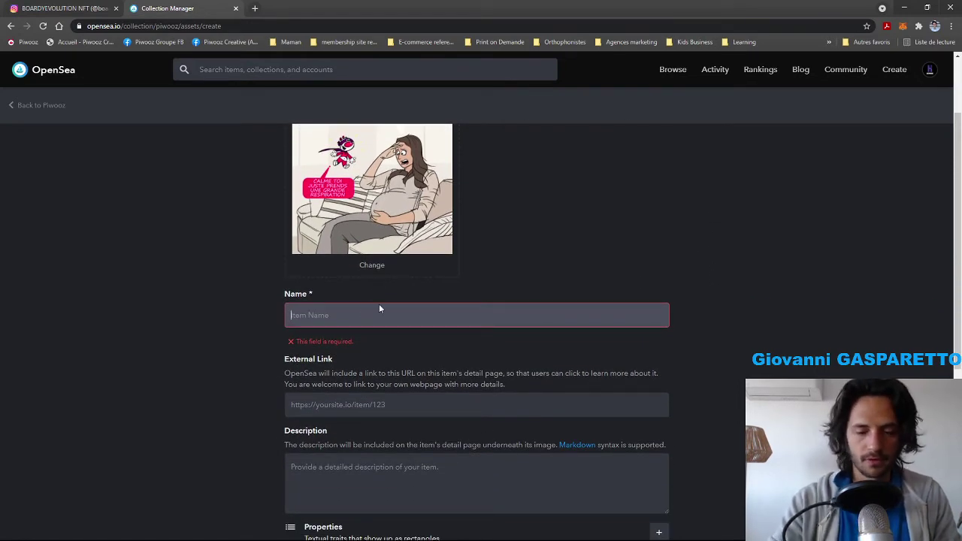
text(Comic Piwooz #1)
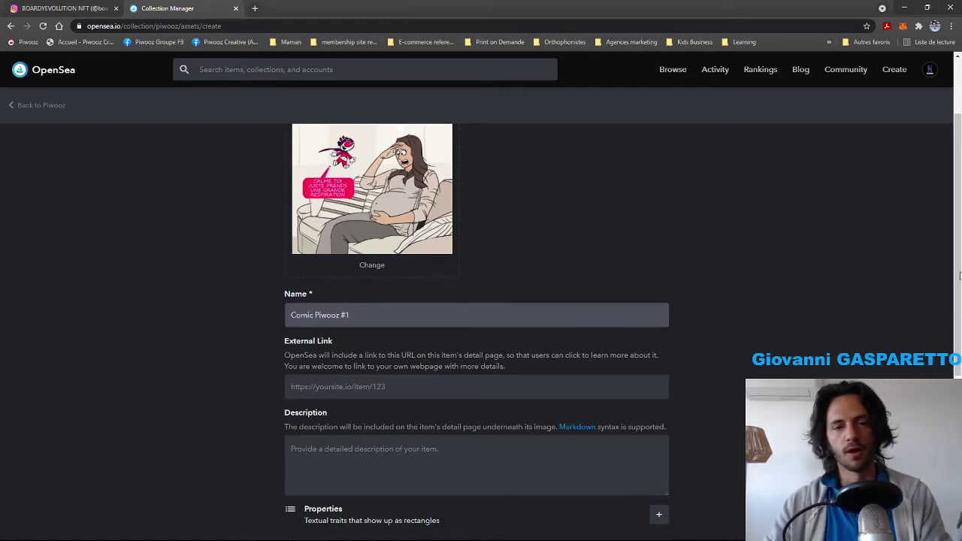
click(399, 395)
text(www.piwoozcre)
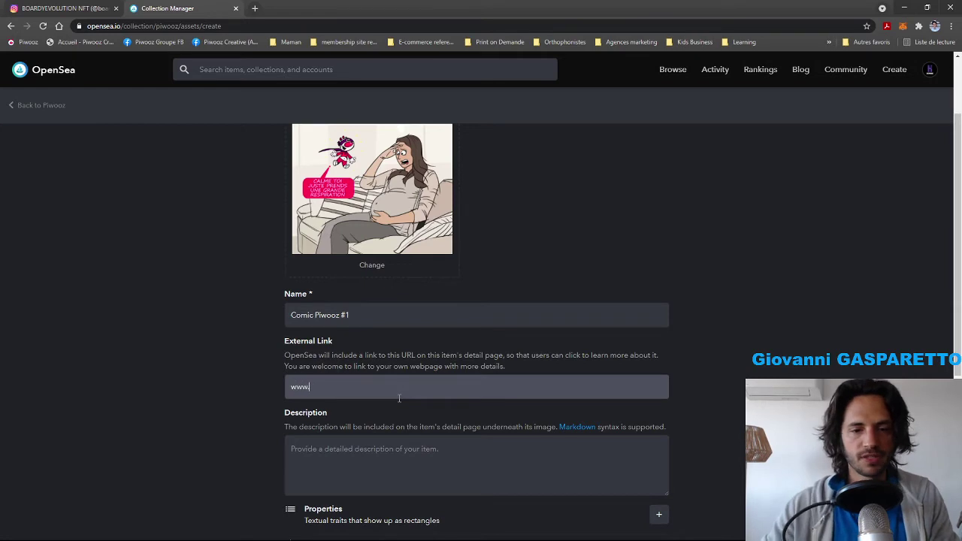
text(ative.com)
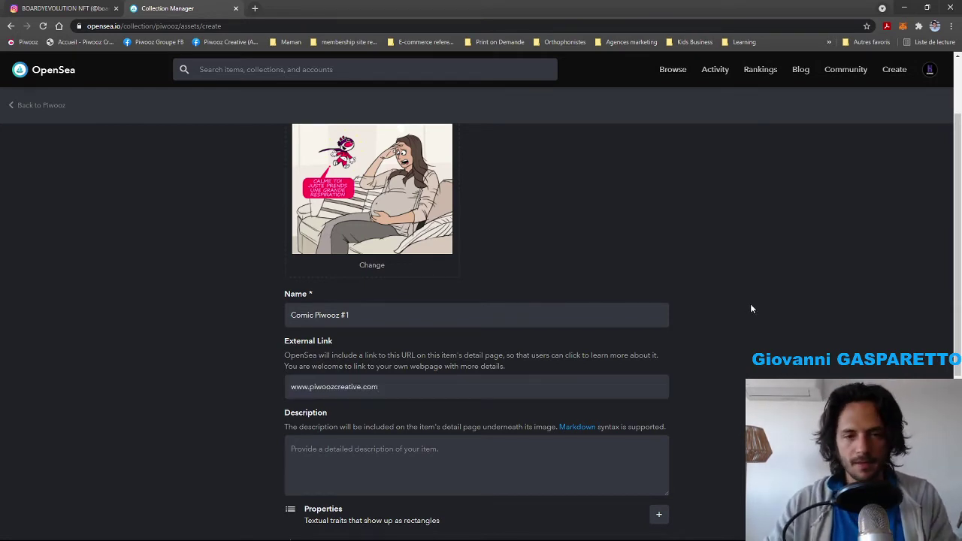
Enter the item description 'Comic number 1 PIWOOZ'.
scroll(750, 305, down, 1)
click(376, 418)
scroll(376, 417, up, 1)
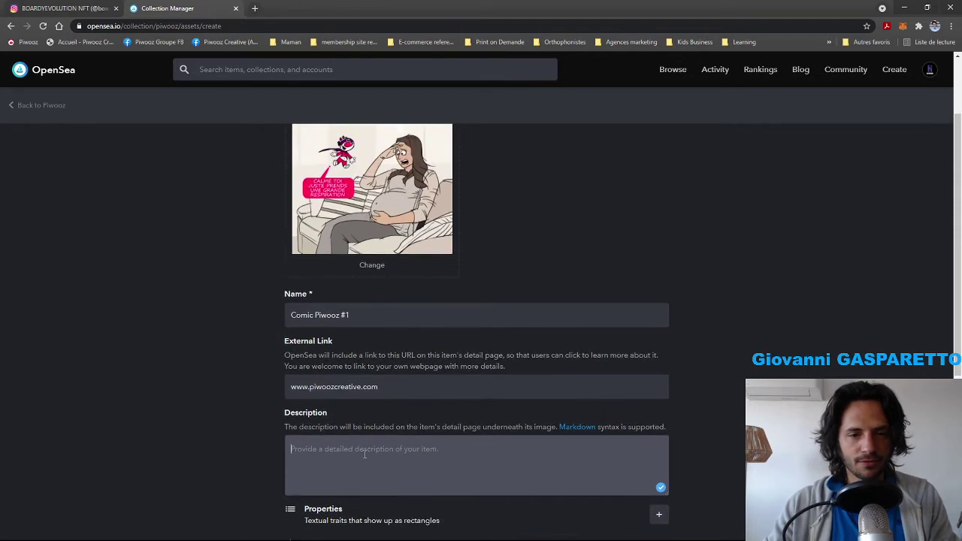
text(U)
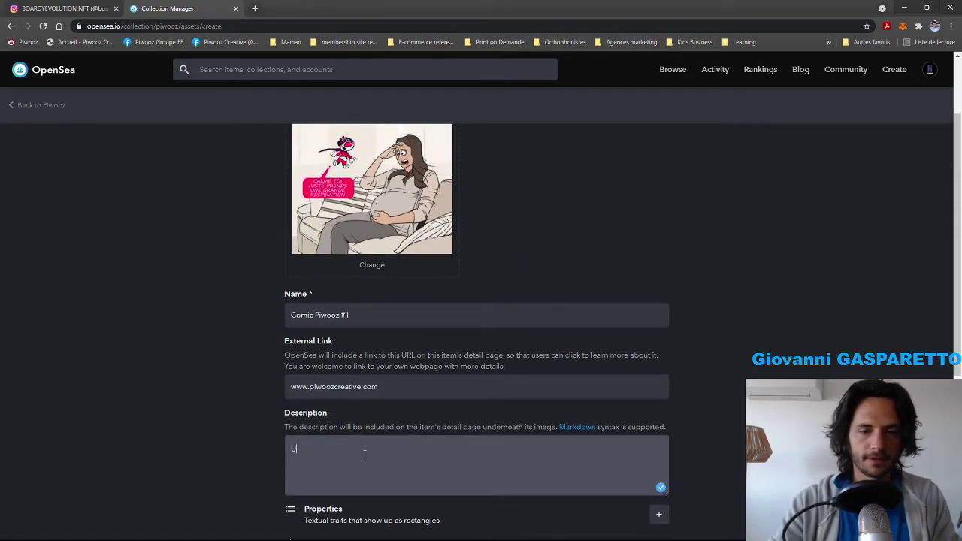
text(Co)
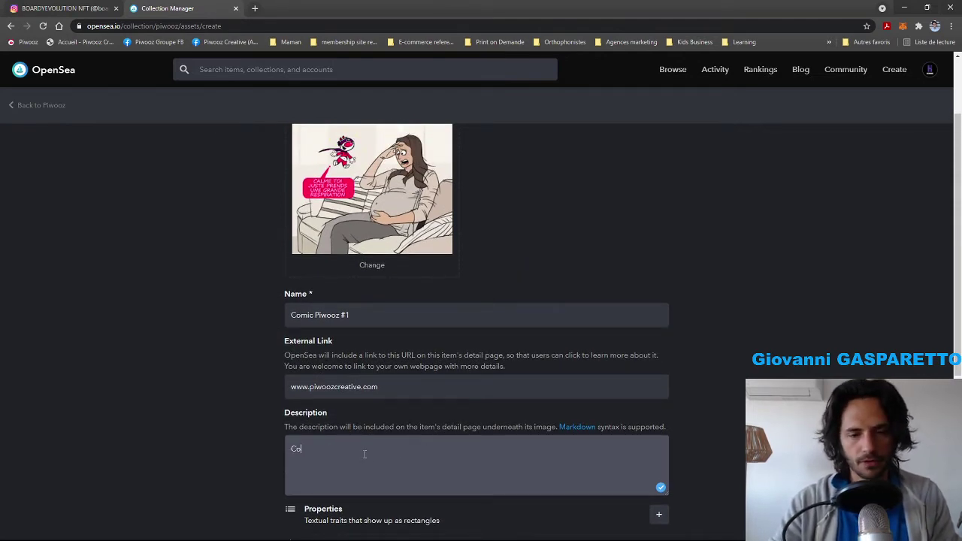
text(mic number 1 PIWOOZ)
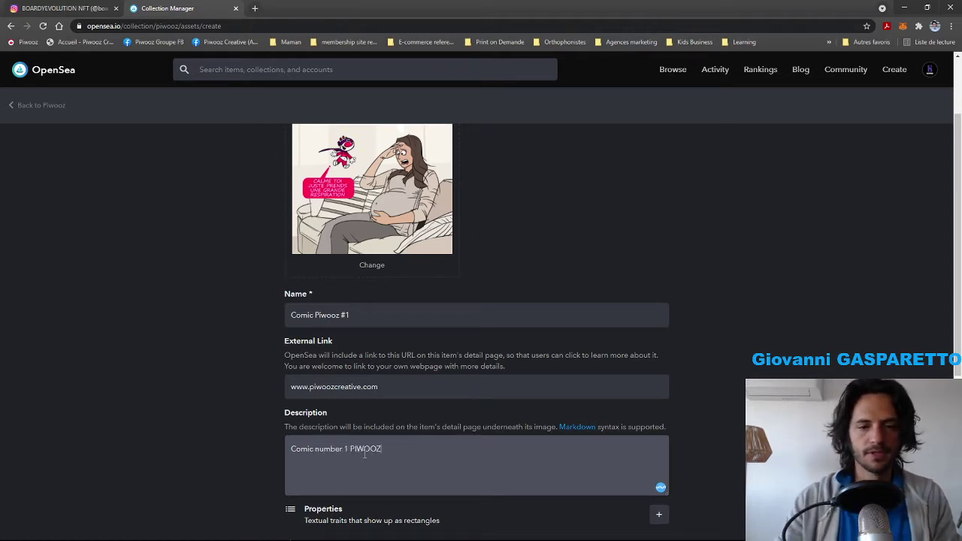
click(801, 344)
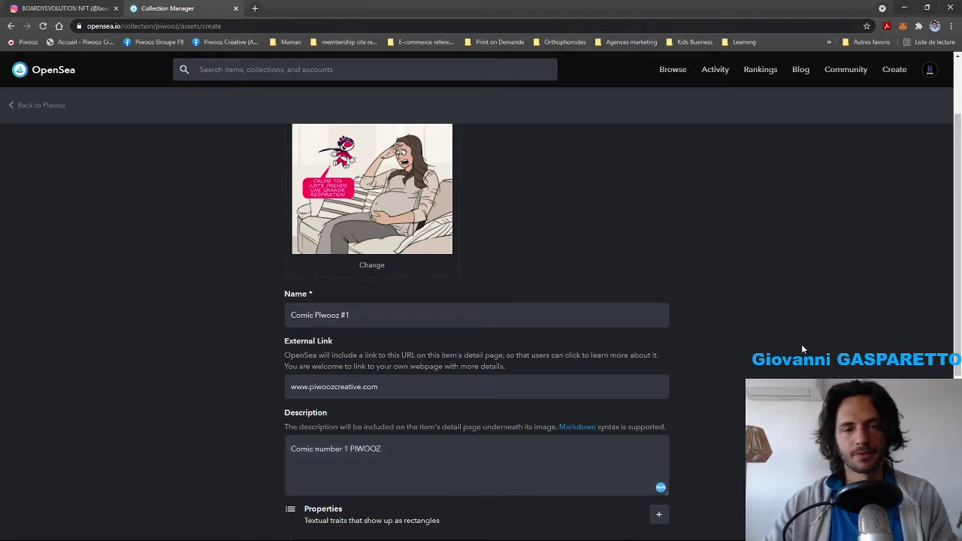
scroll(802, 333, down, 3)
Add a Size property with value 1000*1000px to the item.
click(659, 314)
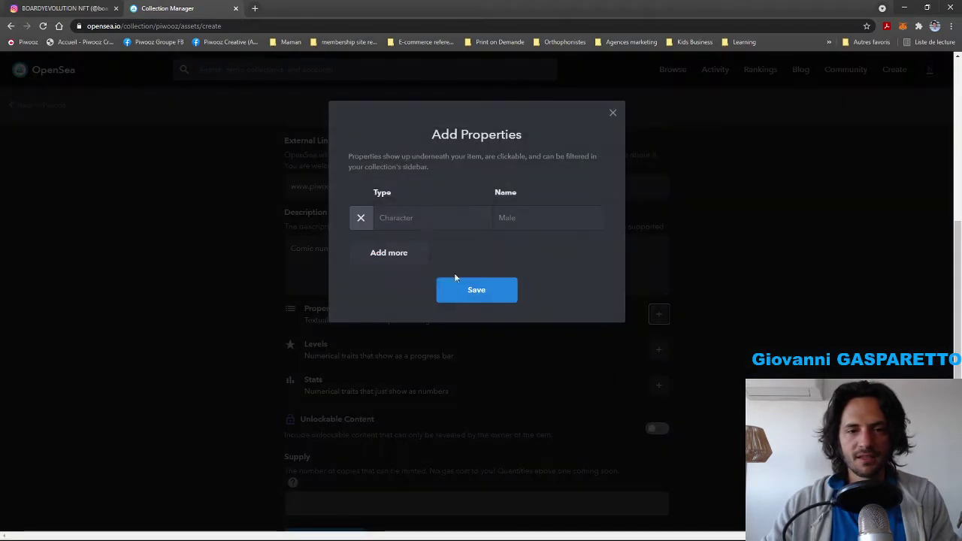
click(418, 218)
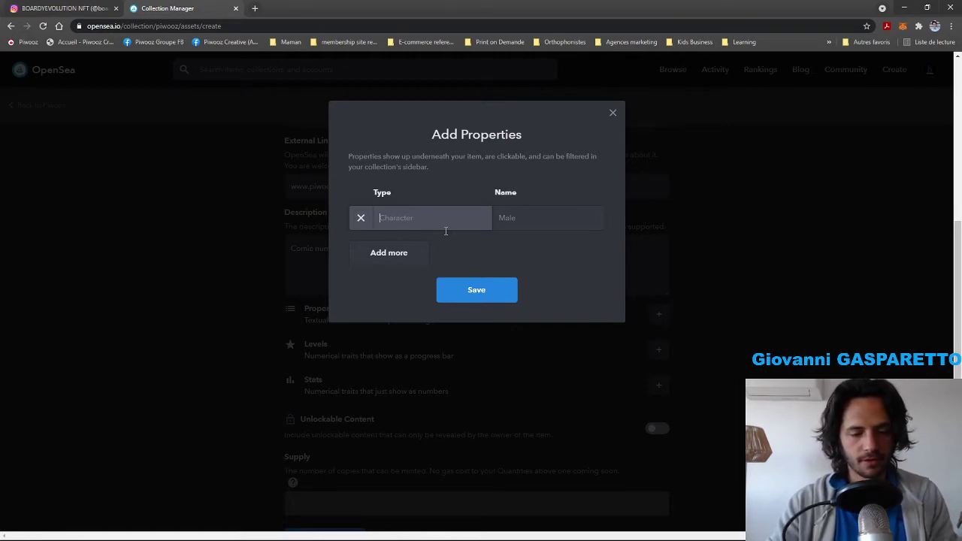
text(ize)
click(496, 217)
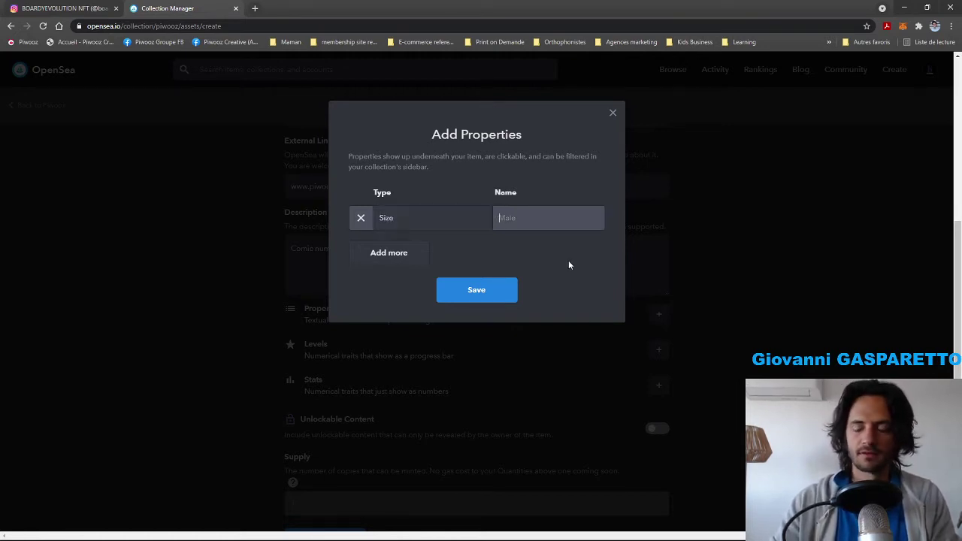
text(1000*1000px)
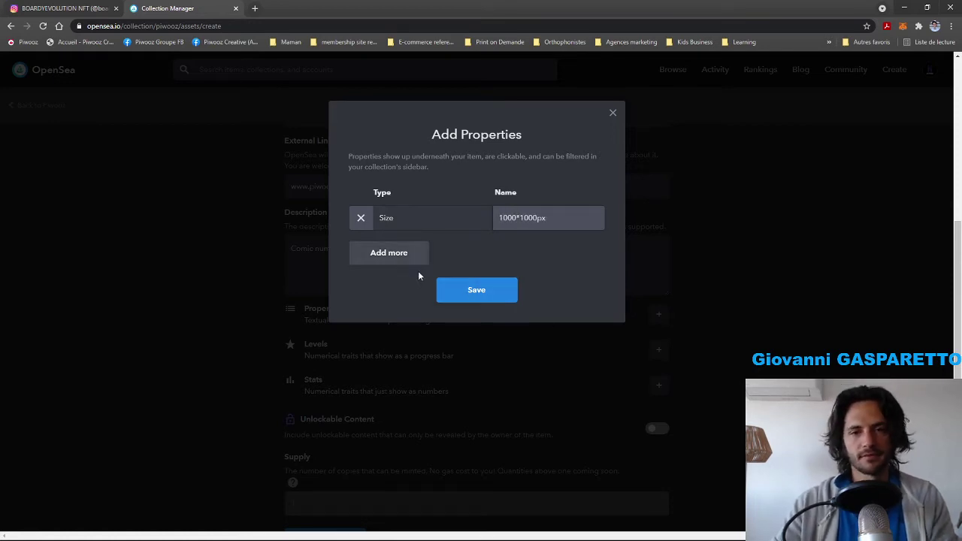
click(464, 287)
Leave stats empty, create Comic Piwooz #1, and open its item page.
scroll(740, 330, down, 2)
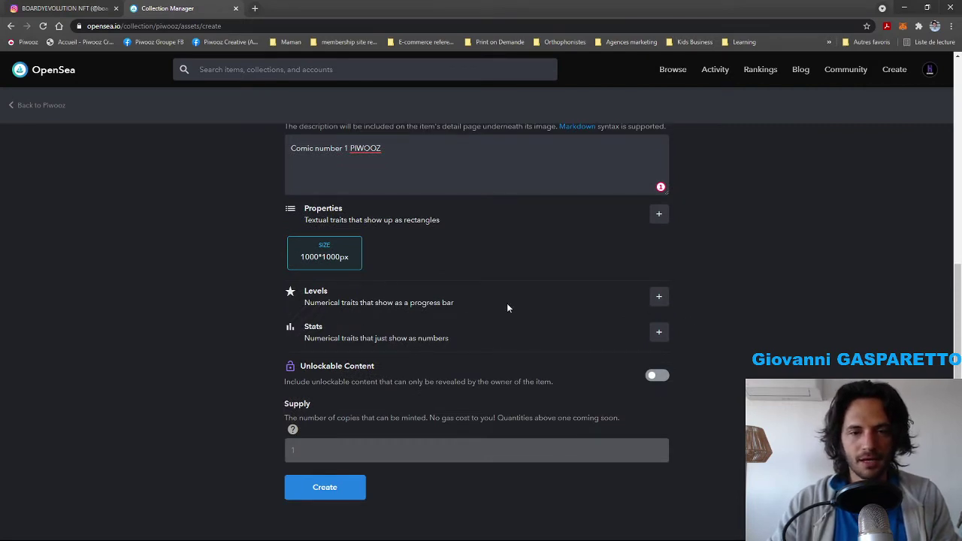
drag(393, 343, 340, 340)
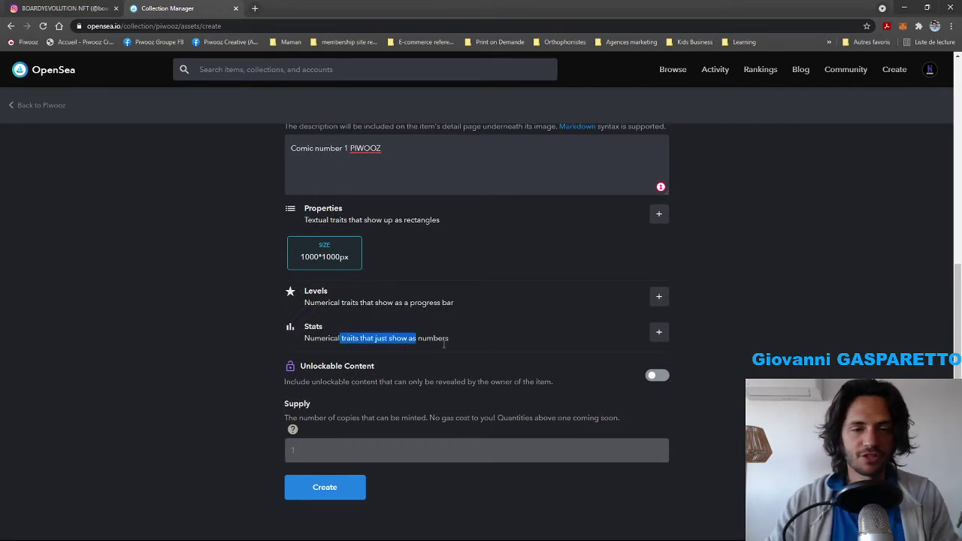
click(803, 305)
click(658, 333)
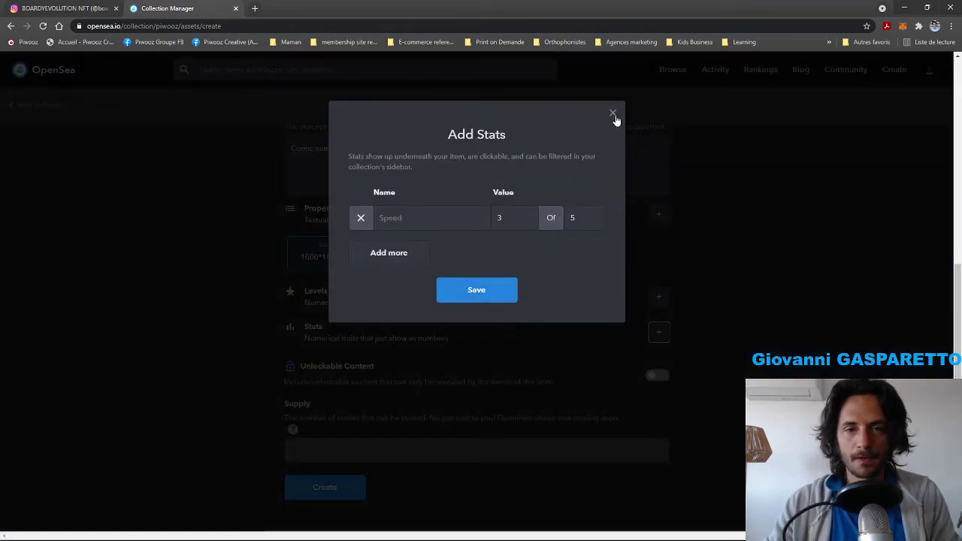
click(613, 115)
scroll(734, 238, down, 1)
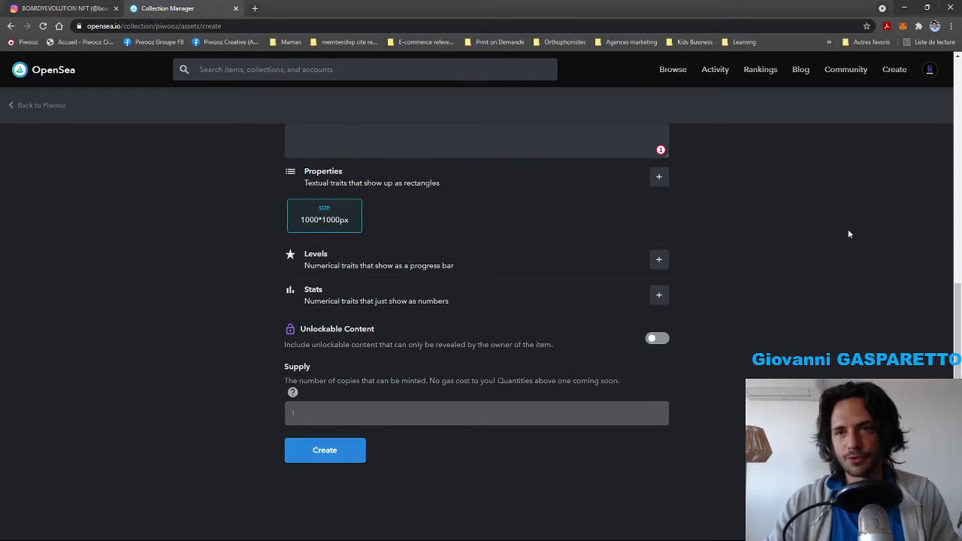
click(326, 458)
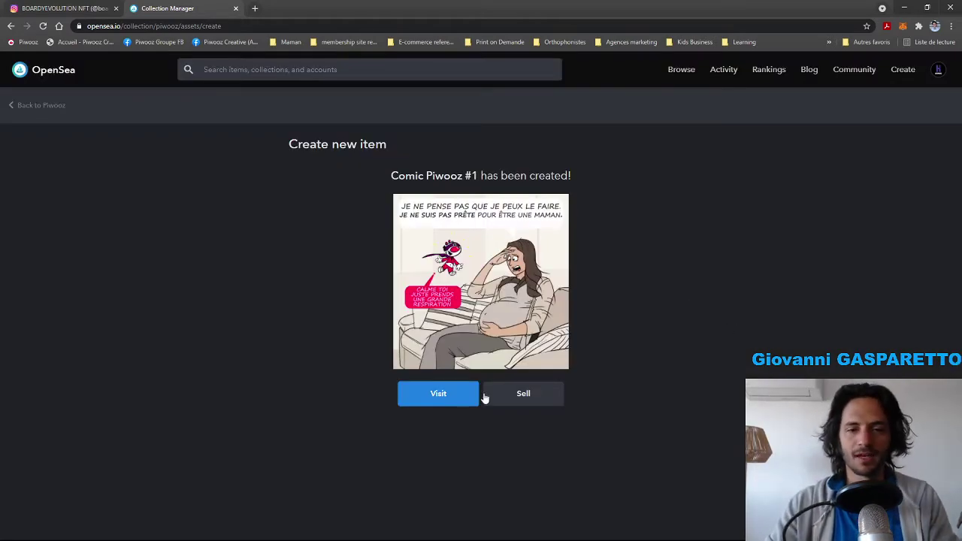
click(454, 404)
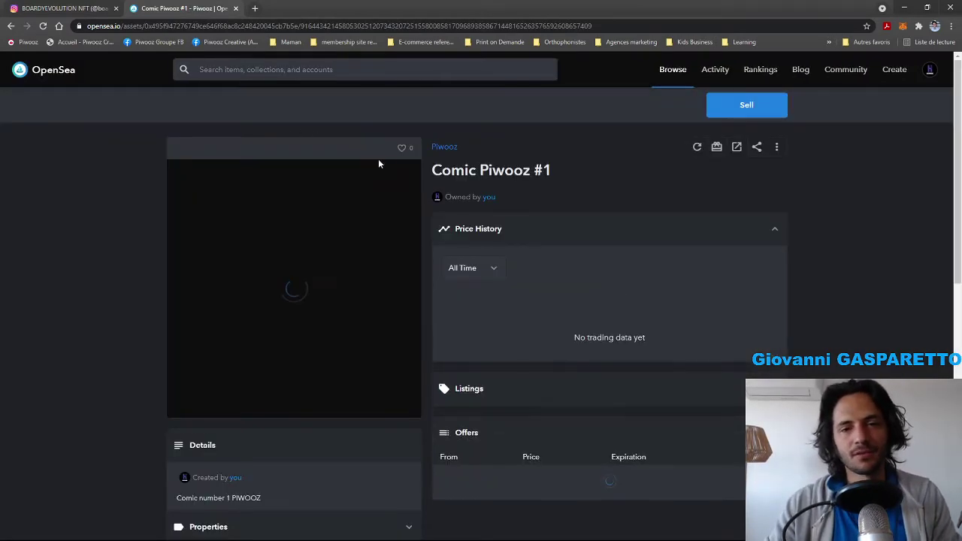
Expand the Properties, About Piwooz and Chain Info sections, then start the sale listing.
scroll(881, 248, down, 3)
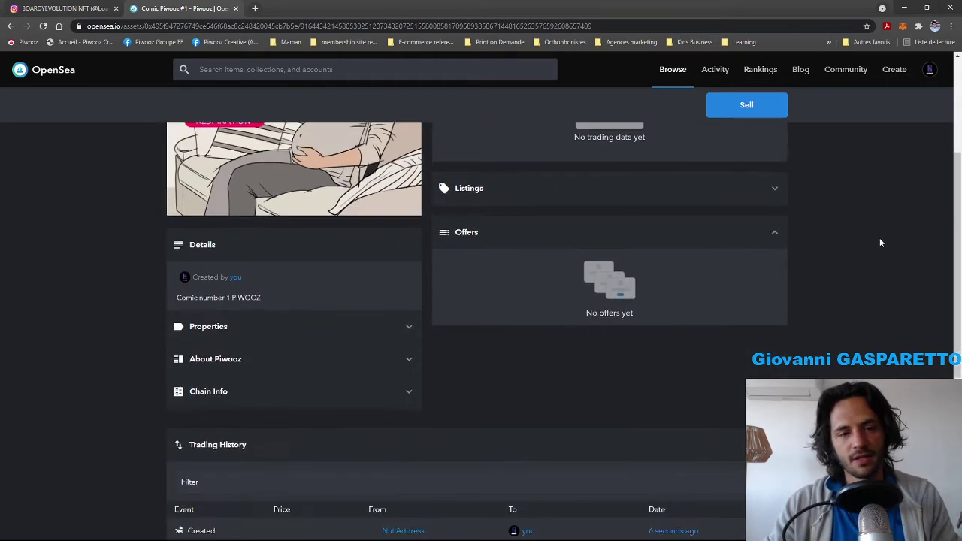
click(278, 280)
click(260, 369)
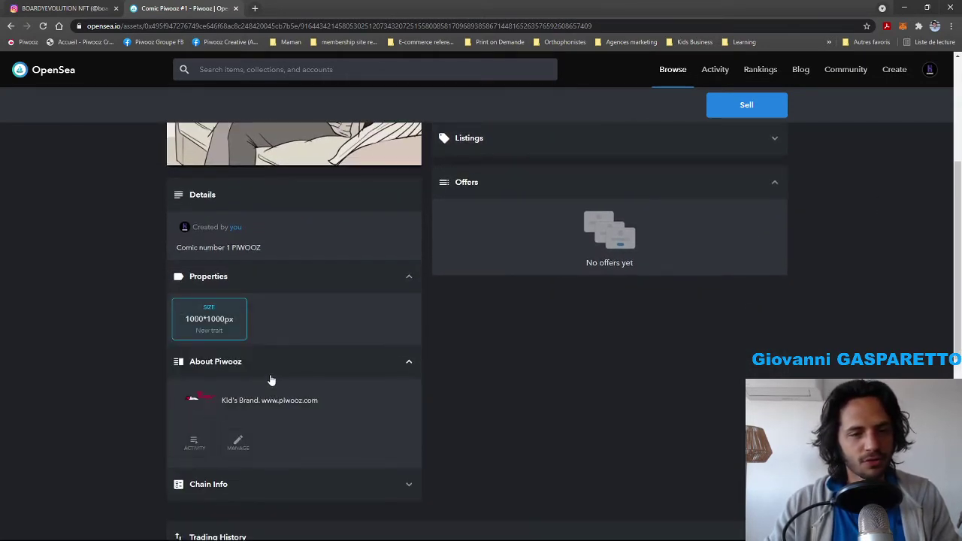
scroll(255, 413, down, 1)
click(239, 443)
scroll(455, 375, down, 5)
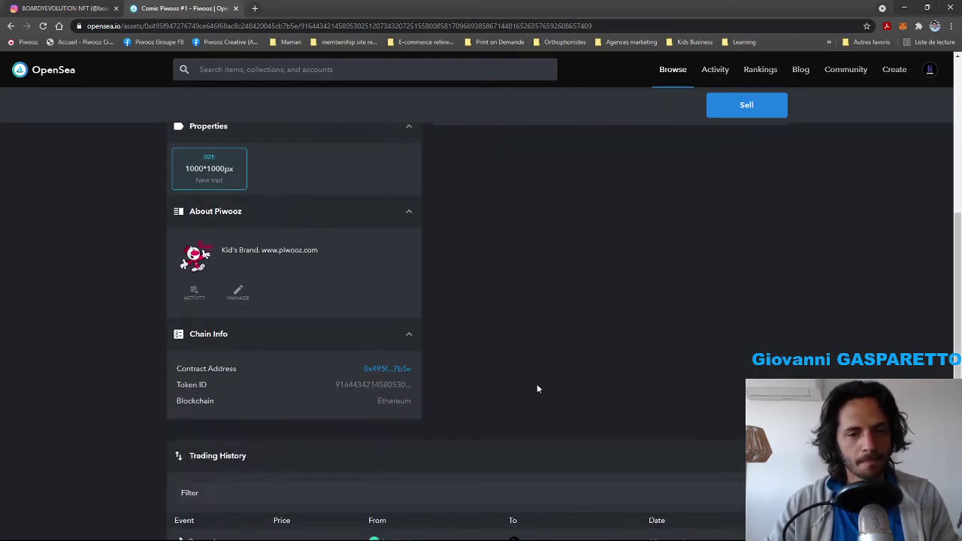
scroll(874, 303, up, 6)
scroll(867, 323, up, 3)
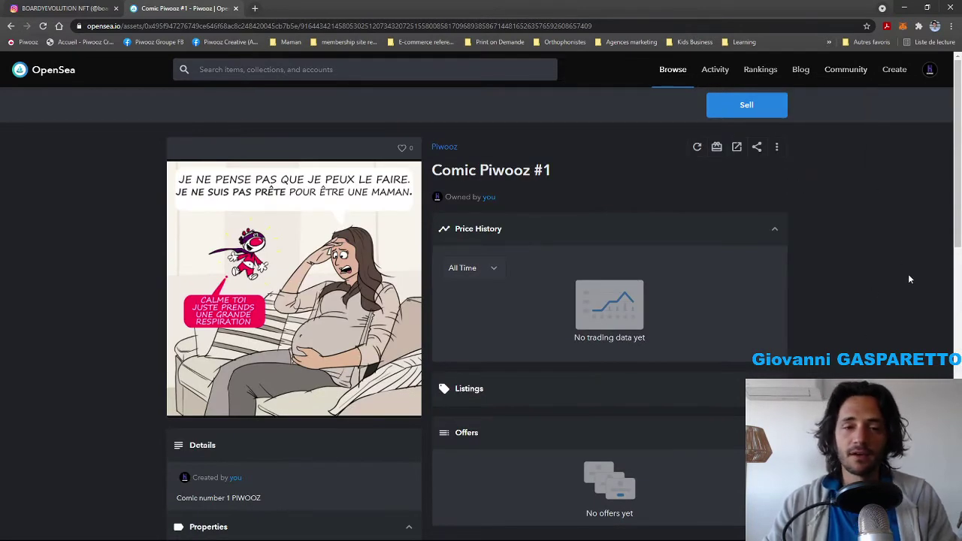
click(745, 117)
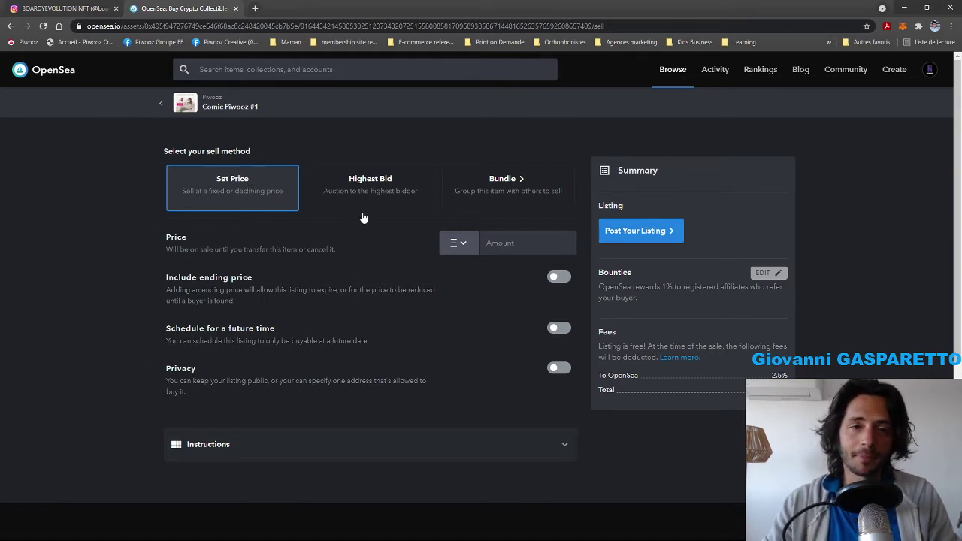
Try Highest Bid, then Bundle with Comic Piwooz #1, Foxy and Beary selected.
click(378, 194)
click(538, 206)
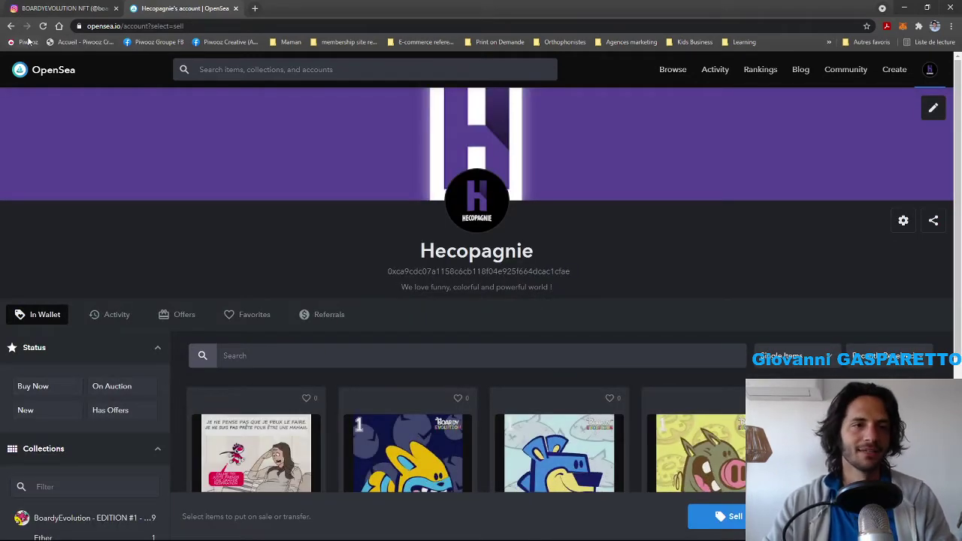
scroll(490, 347, down, 2)
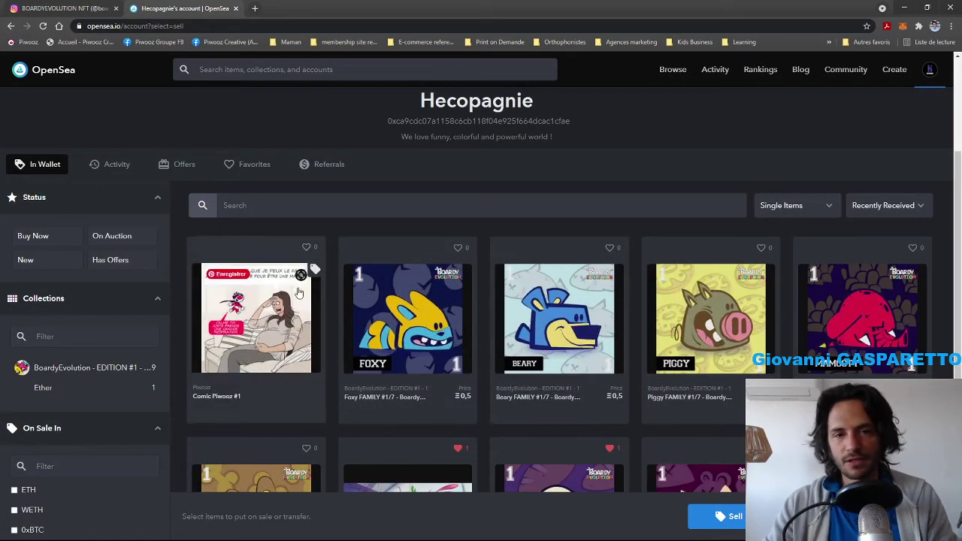
click(312, 268)
click(421, 255)
click(540, 265)
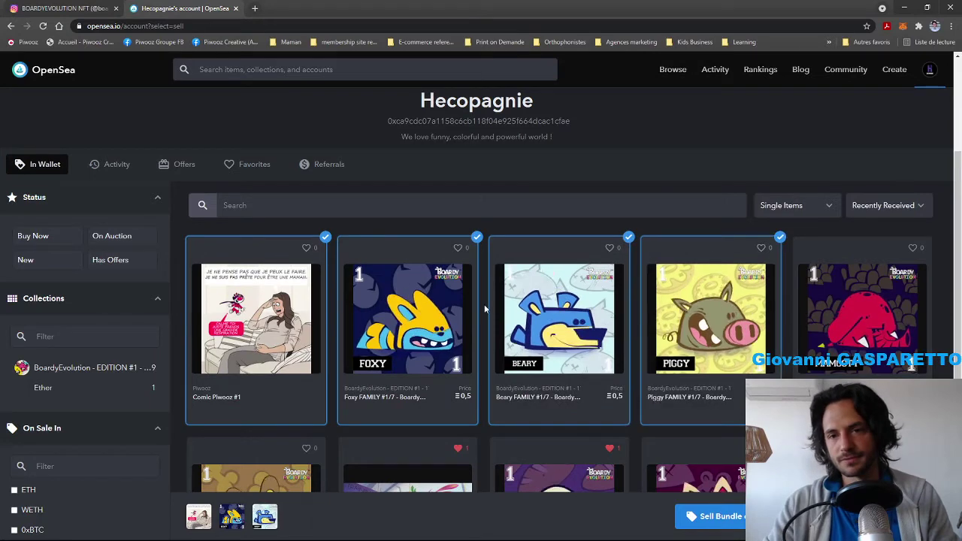
Deselect all three items and reopen Comic Piwooz #1's sell listing form.
click(534, 263)
click(420, 257)
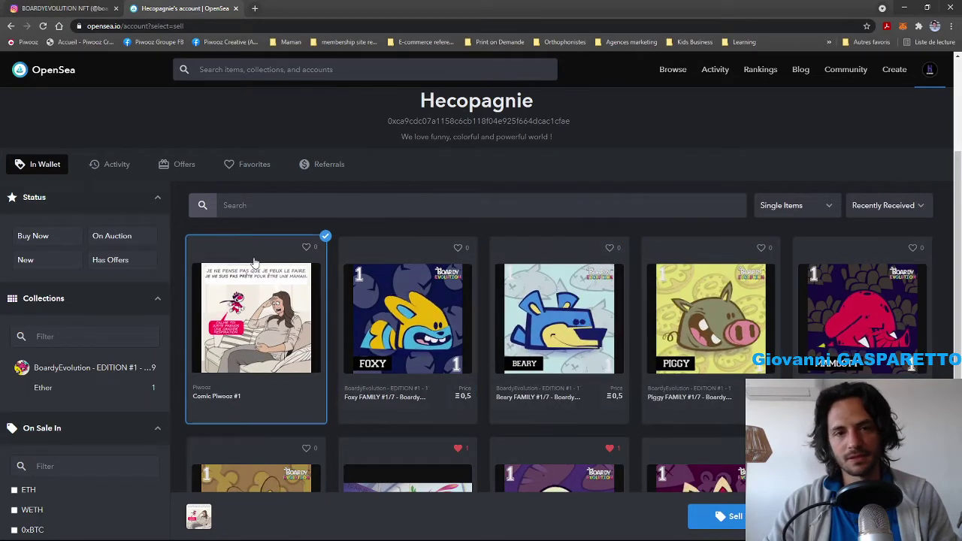
click(311, 267)
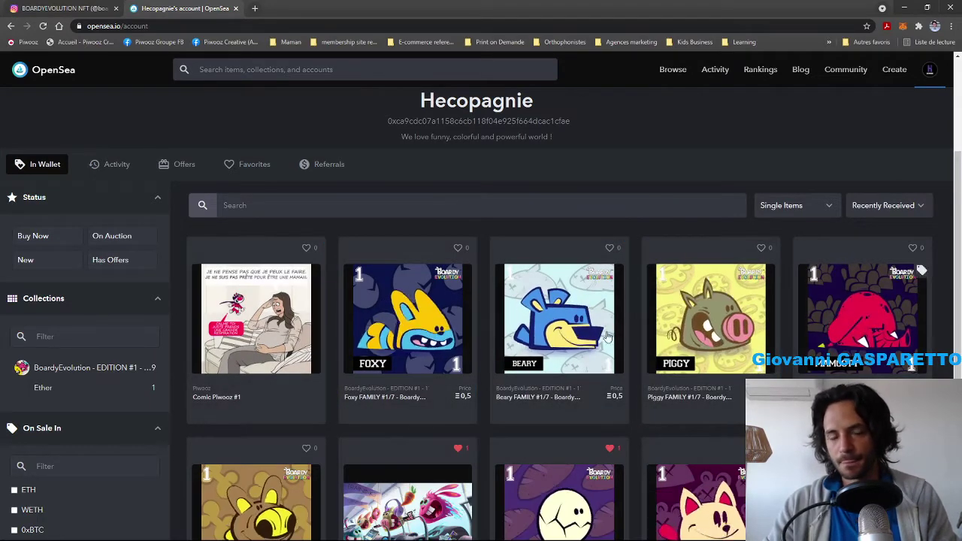
click(293, 344)
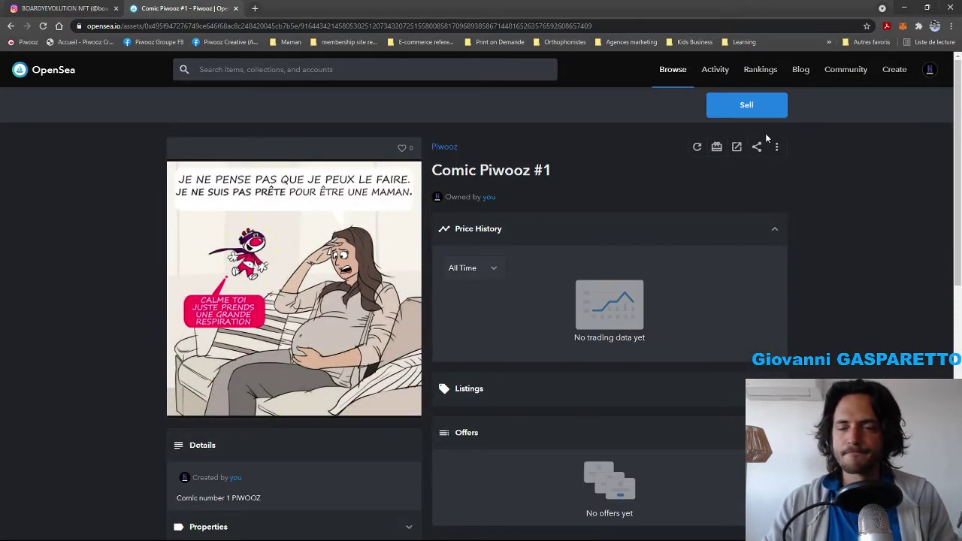
click(757, 109)
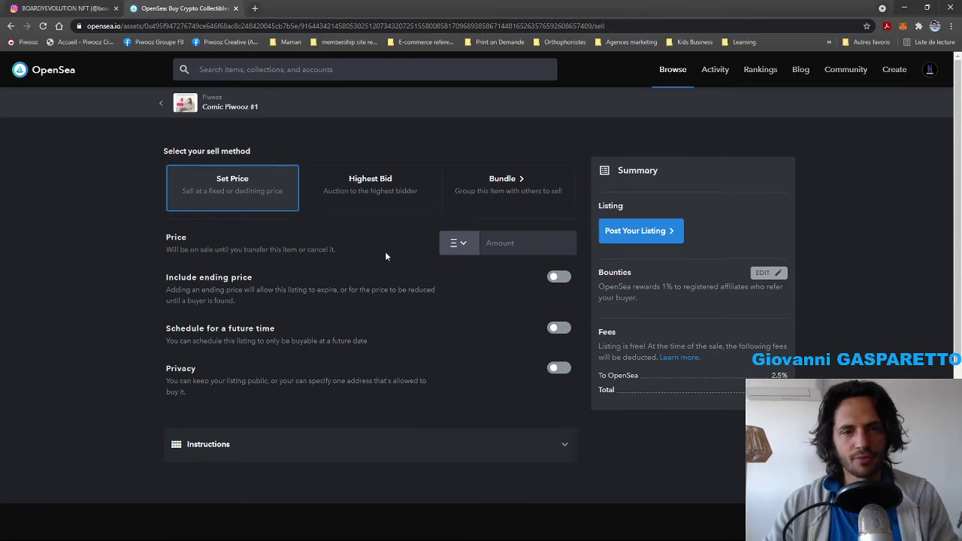
Set the listing's starting price to 1 ETH.
click(500, 249)
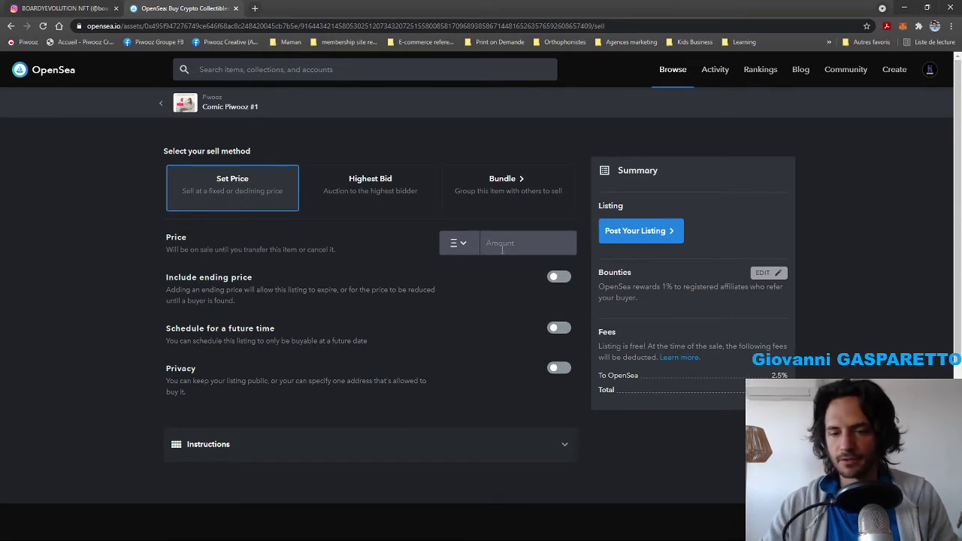
text(1)
click(399, 273)
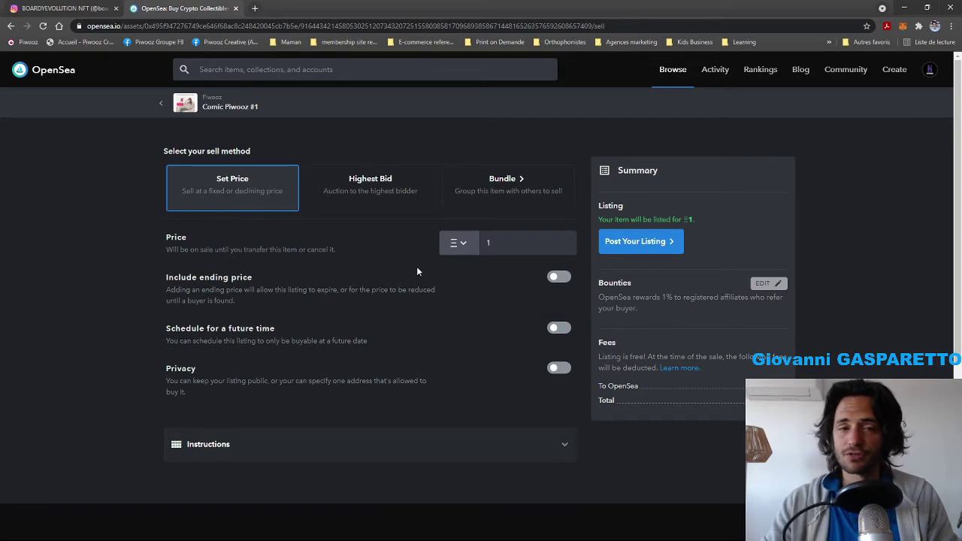
drag(338, 251, 244, 251)
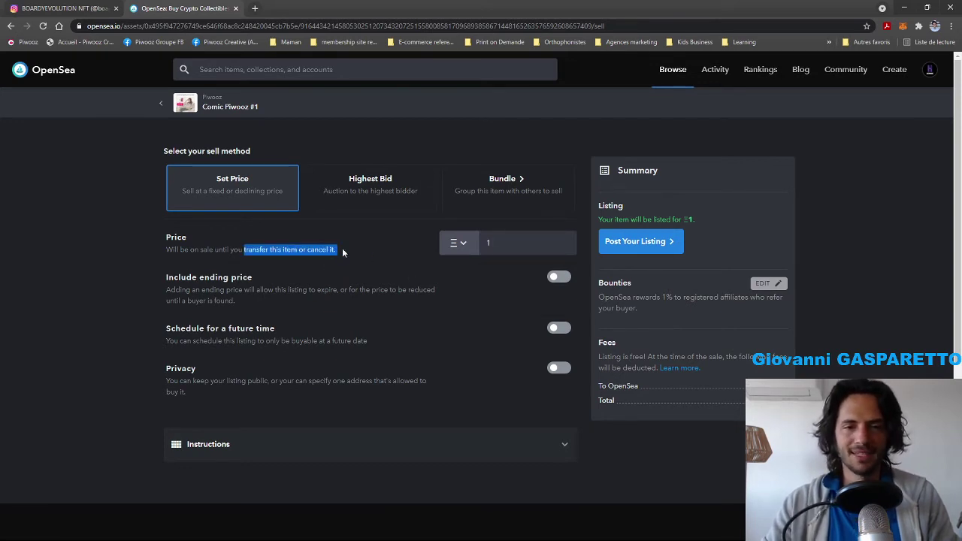
click(389, 250)
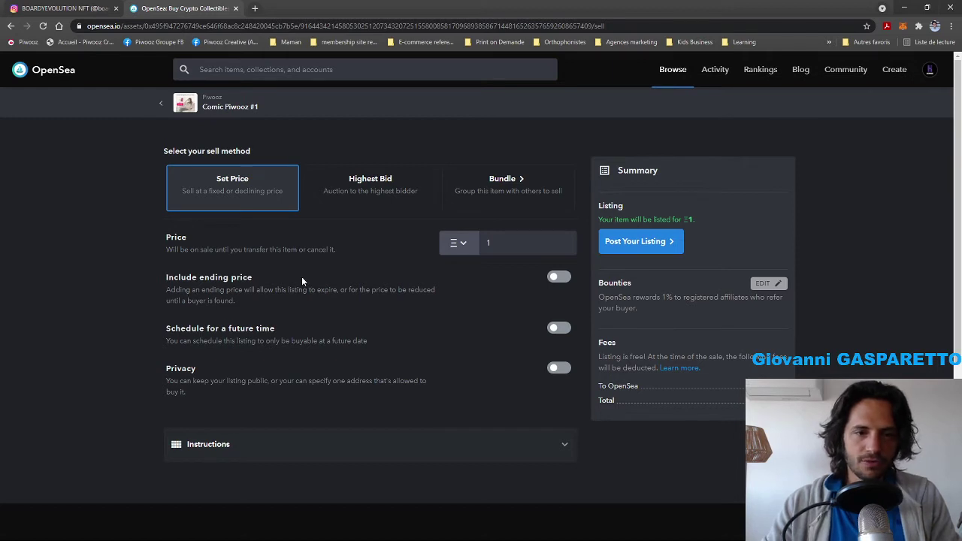
Add a 0.5 ETH declining ending price, keep 5-day expiration, and turn on Privacy.
click(560, 279)
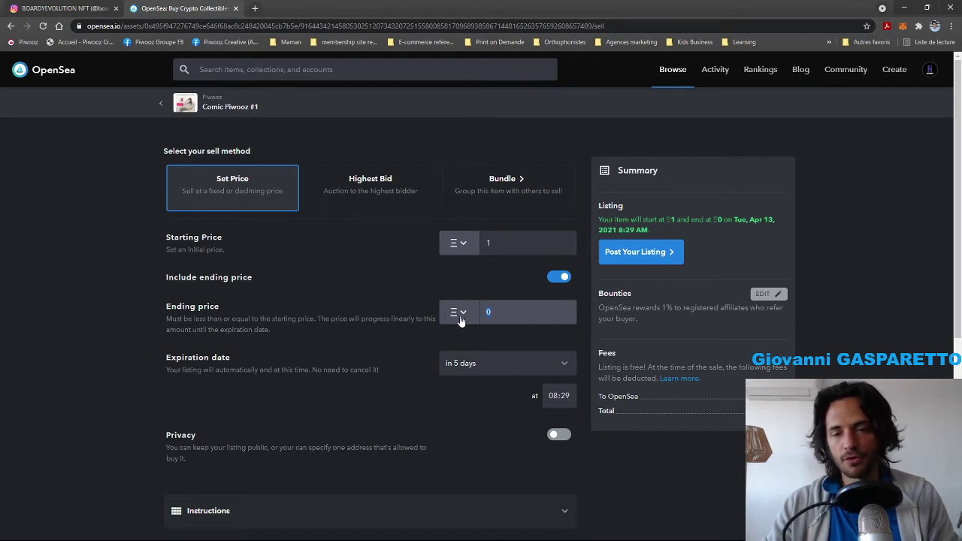
click(304, 336)
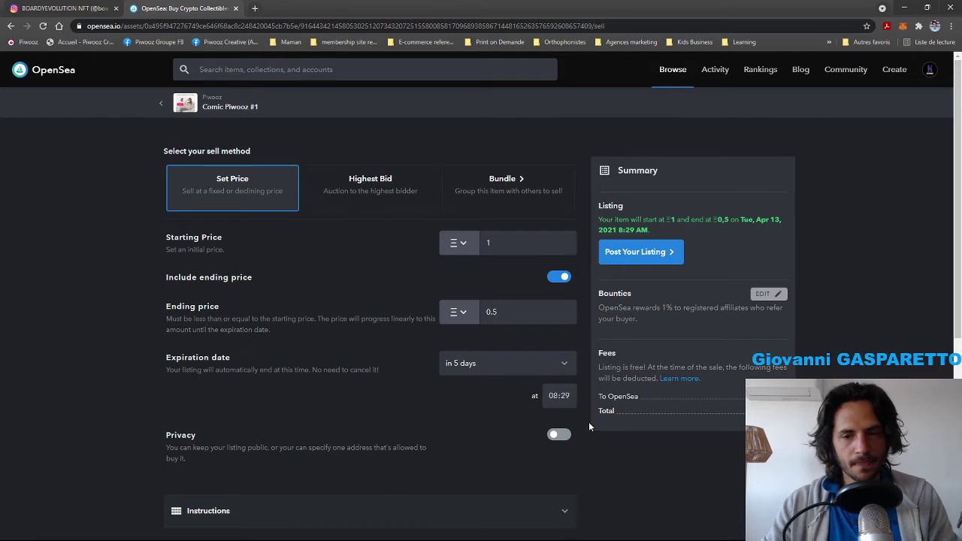
scroll(631, 451, down, 1)
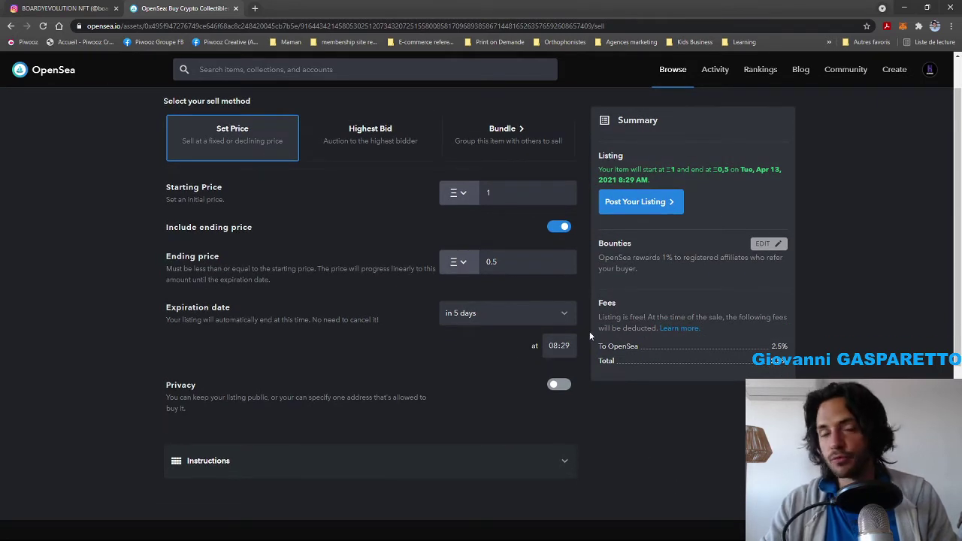
click(642, 440)
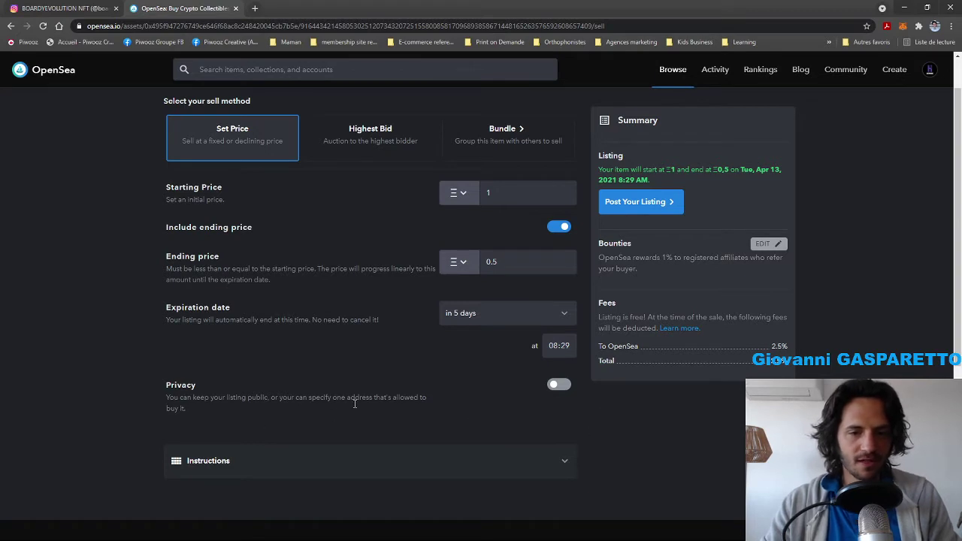
drag(355, 404, 163, 382)
click(674, 442)
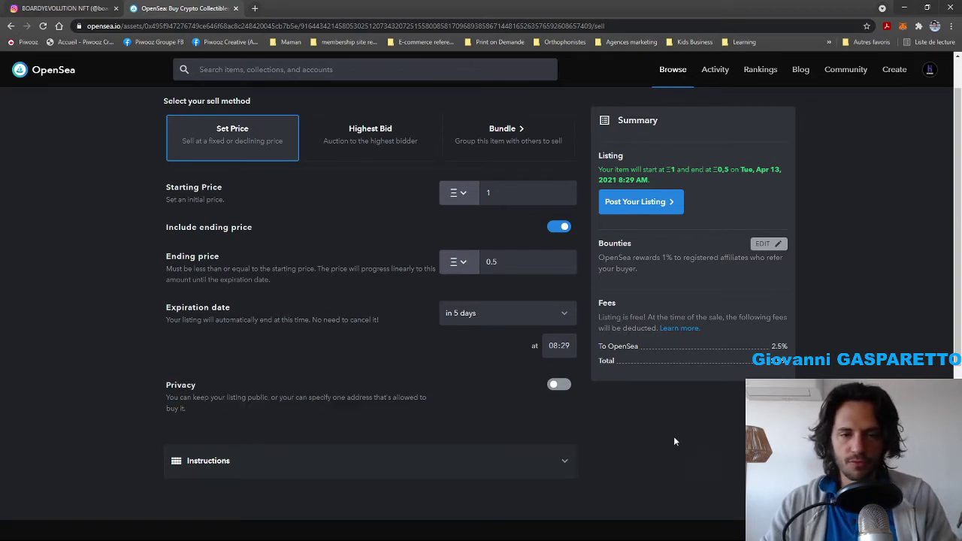
click(560, 385)
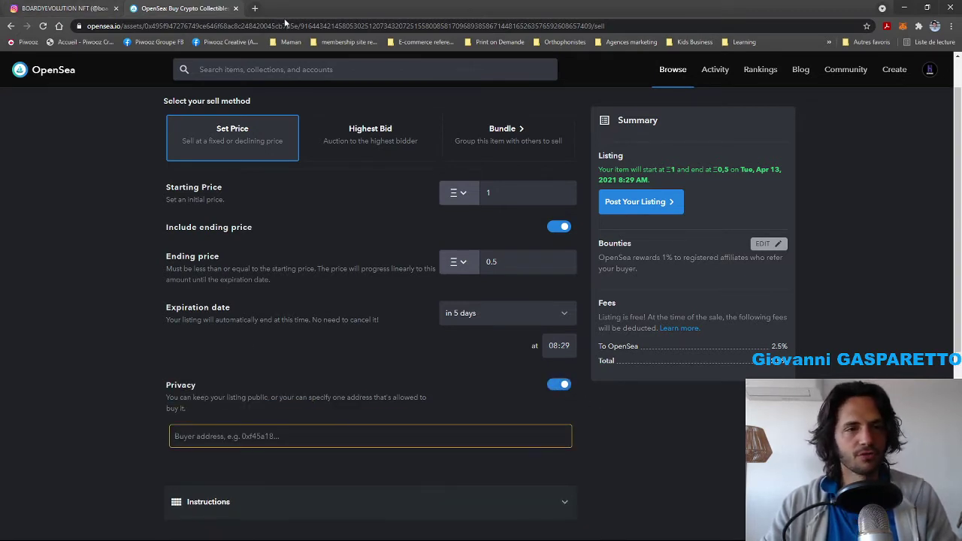
Copy the account's wallet address from its OpenSea profile in a new tab.
click(255, 9)
text(ope)
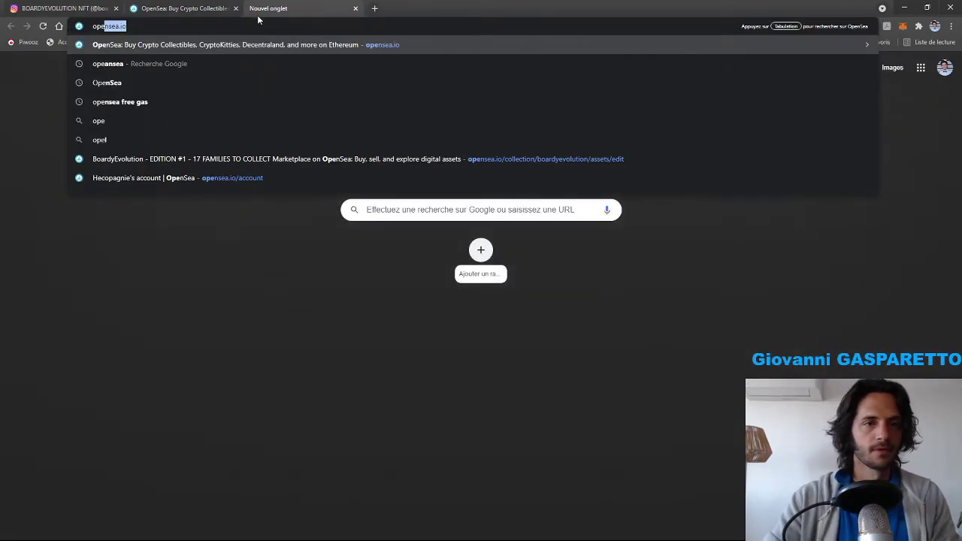
key(Return)
mouse_move(929, 69)
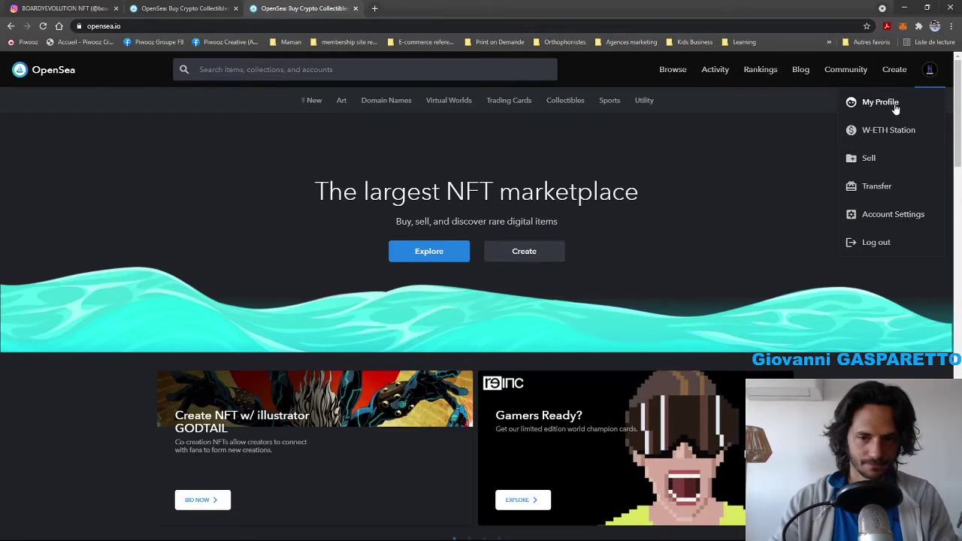
click(895, 103)
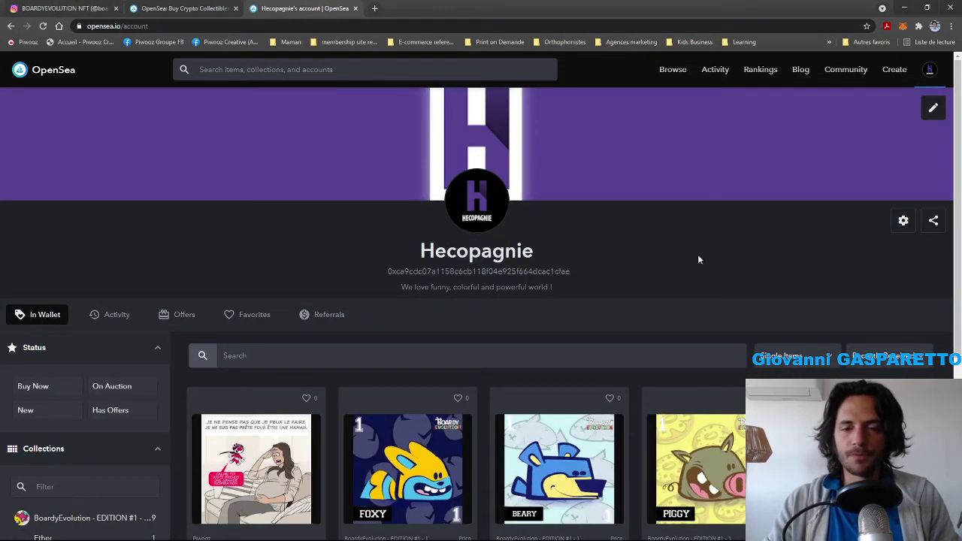
click(537, 281)
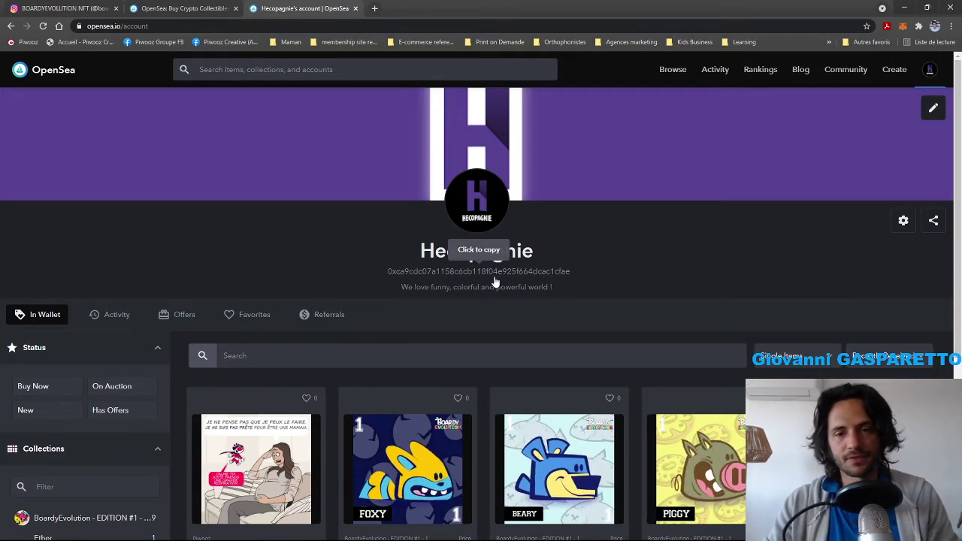
Paste the wallet address as the private sale's buyer address.
click(188, 9)
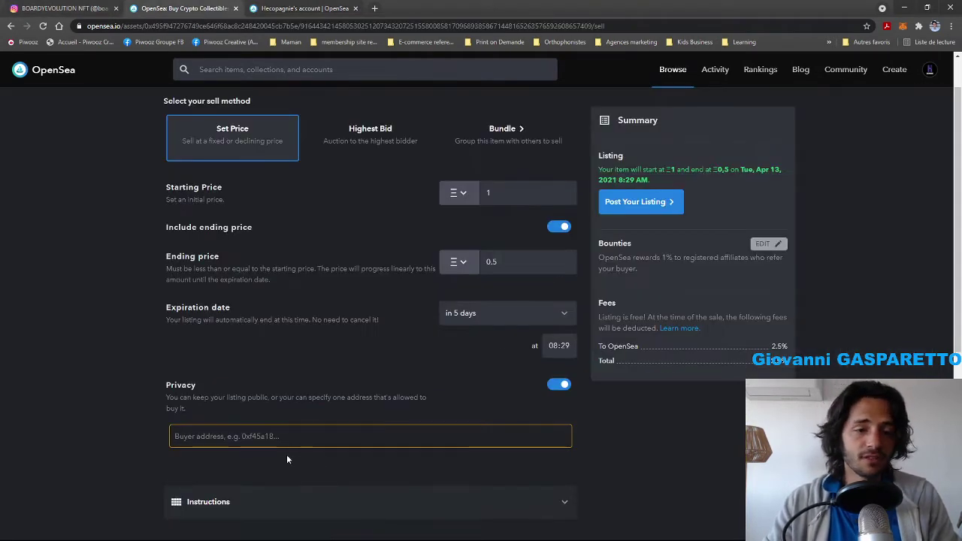
key(ctrl+v)
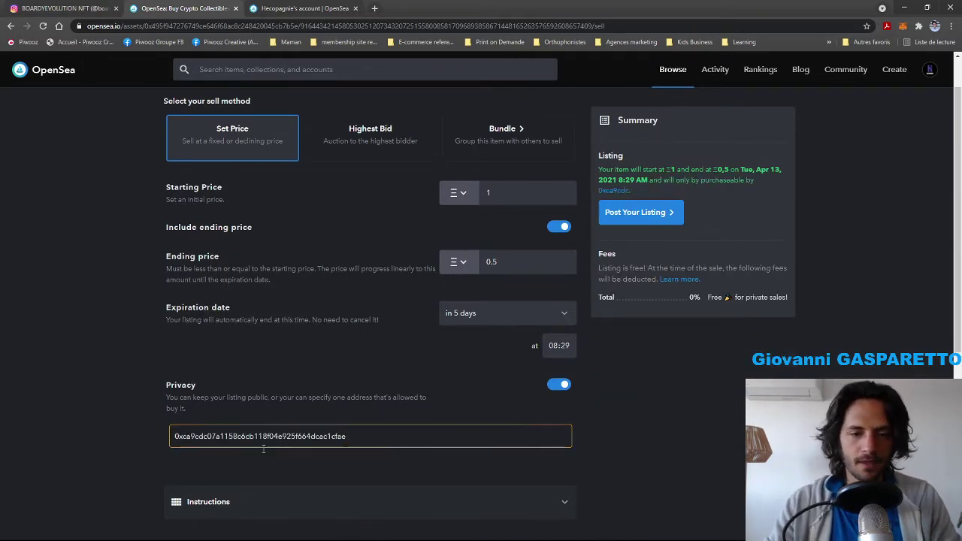
scroll(669, 391, down, 1)
scroll(602, 316, up, 2)
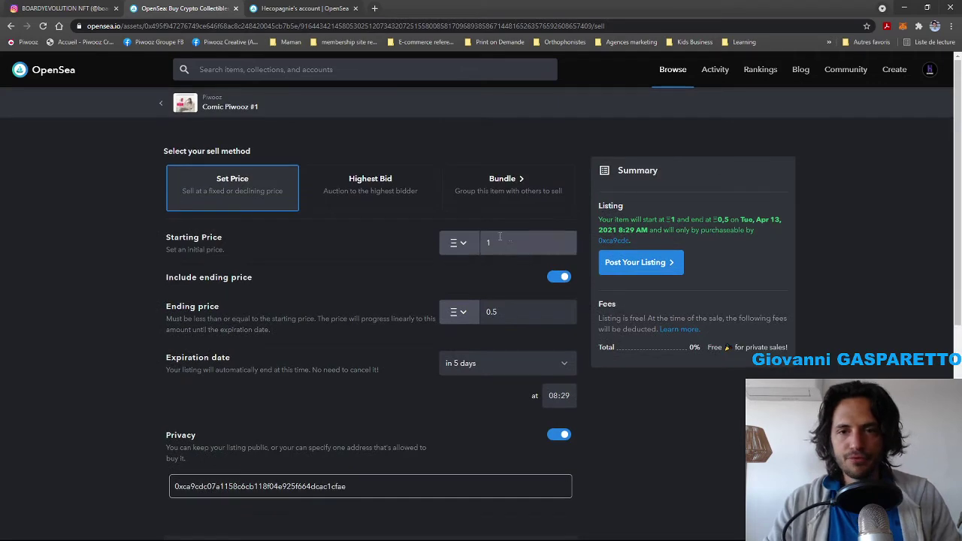
Post the private Comic Piwooz #1 listing and check its current price of about 0.9998 ETH.
click(639, 262)
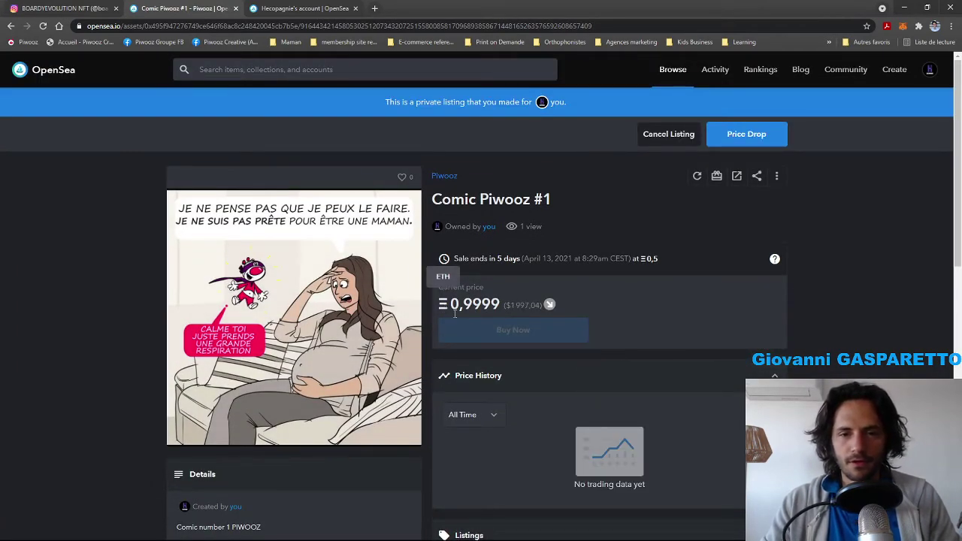
scroll(924, 268, down, 1)
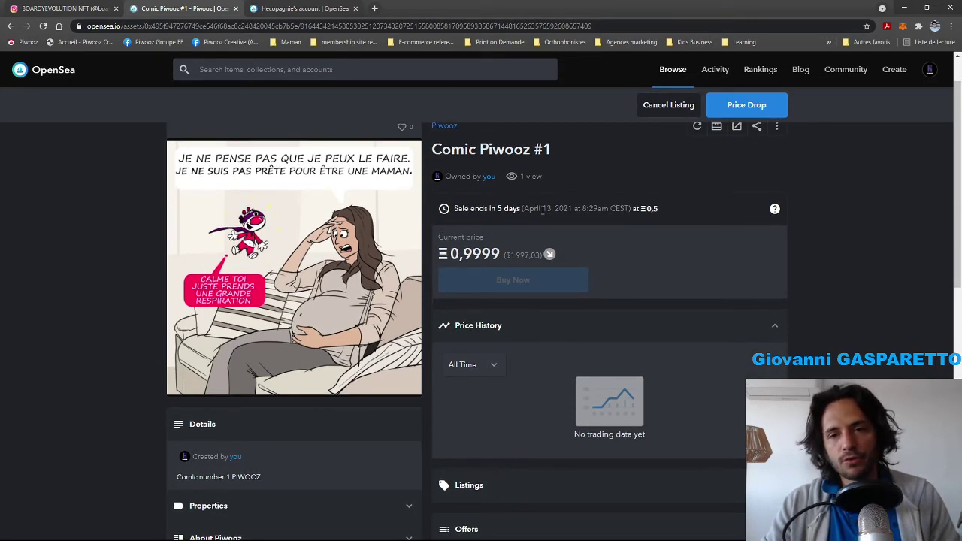
drag(452, 259, 551, 256)
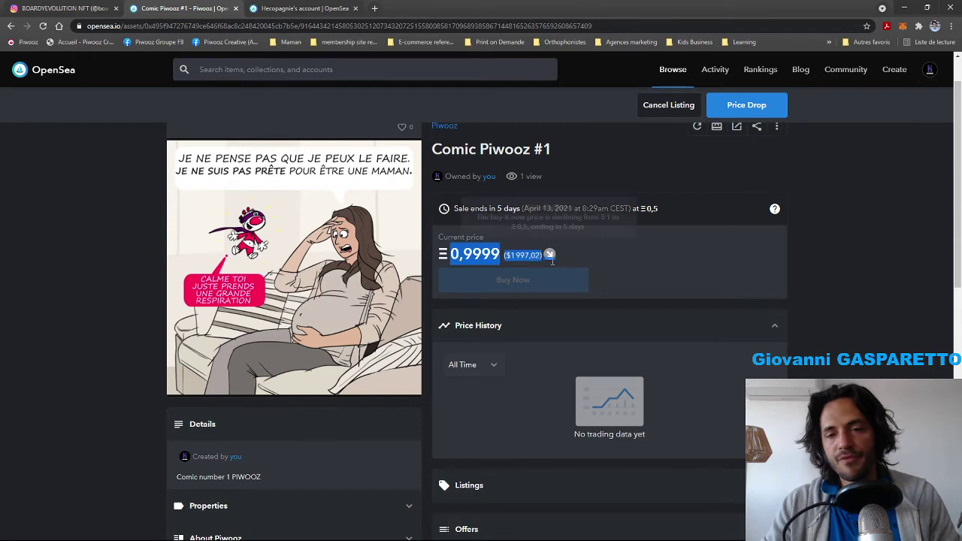
click(891, 281)
scroll(893, 282, down, 3)
scroll(893, 282, up, 3)
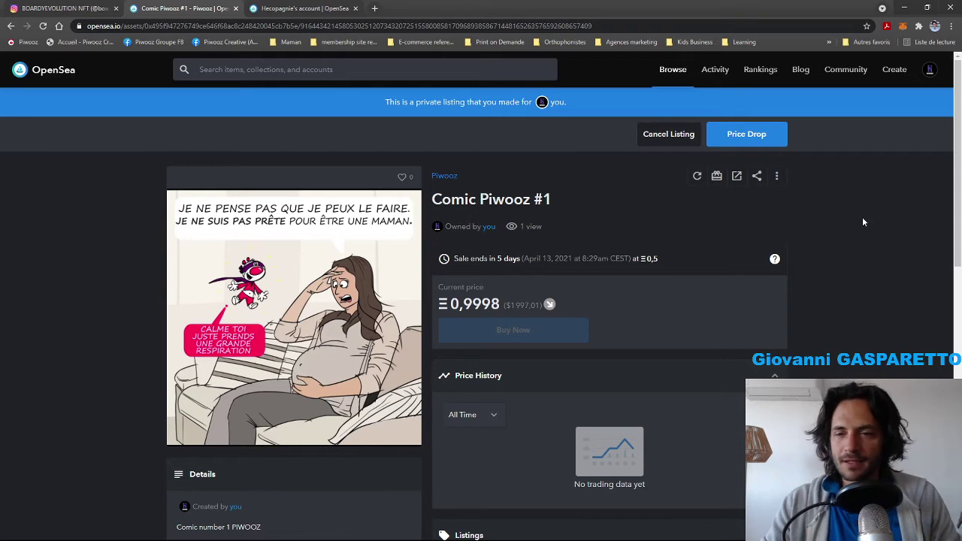
click(676, 135)
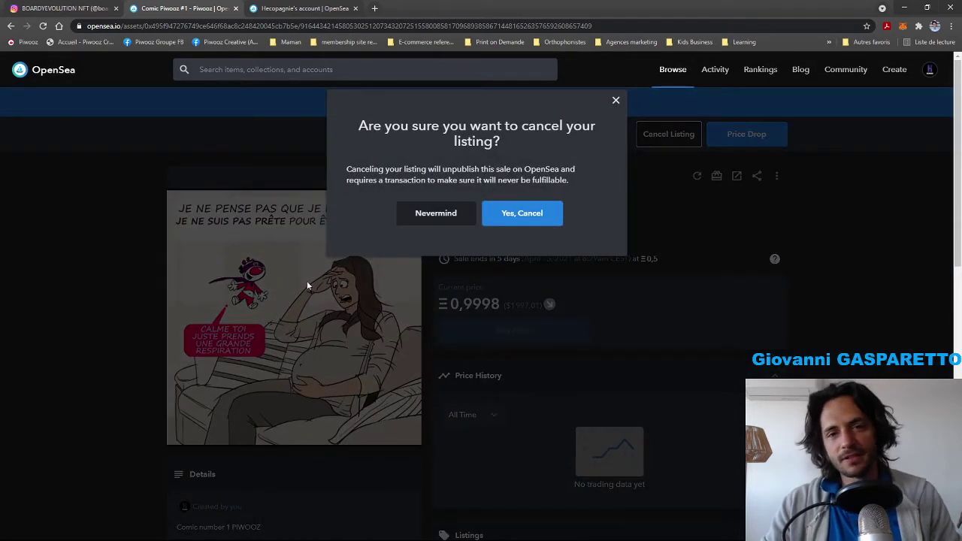
click(522, 213)
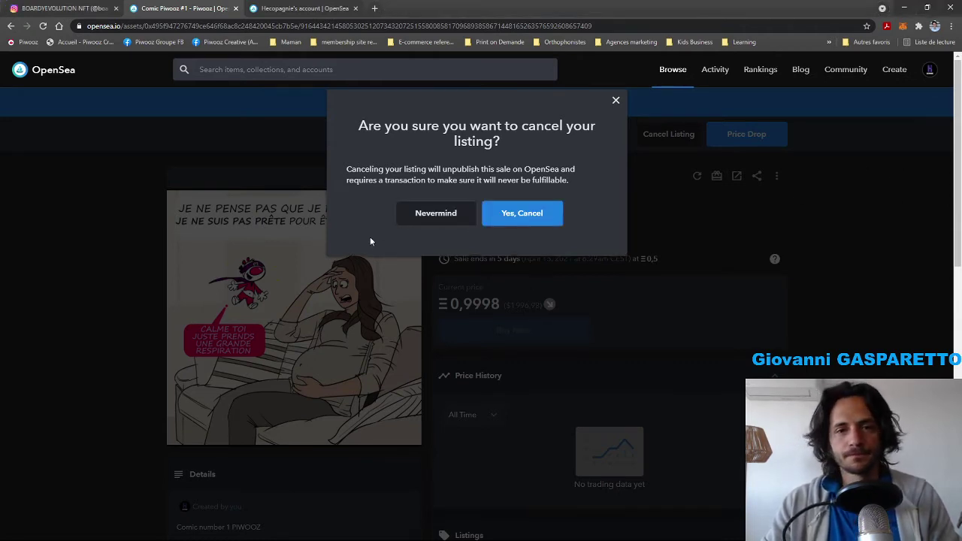
click(614, 100)
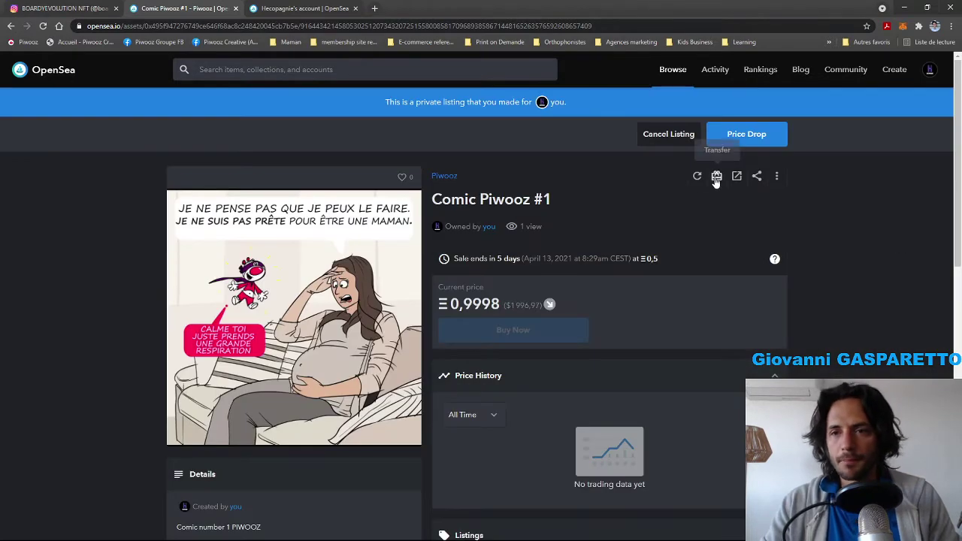
Fill the transfer form with the account's own wallet address and submit the transfer.
scroll(827, 272, down, 5)
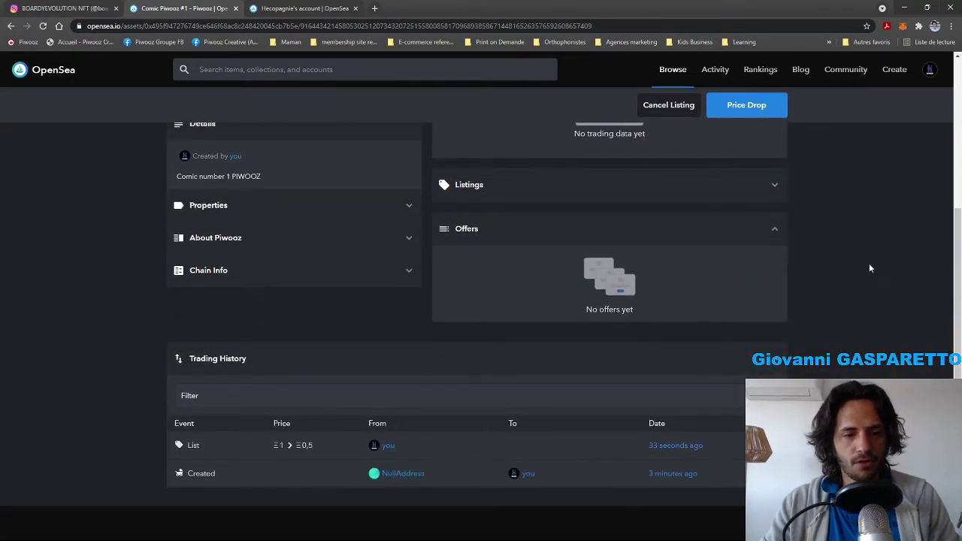
scroll(869, 265, up, 5)
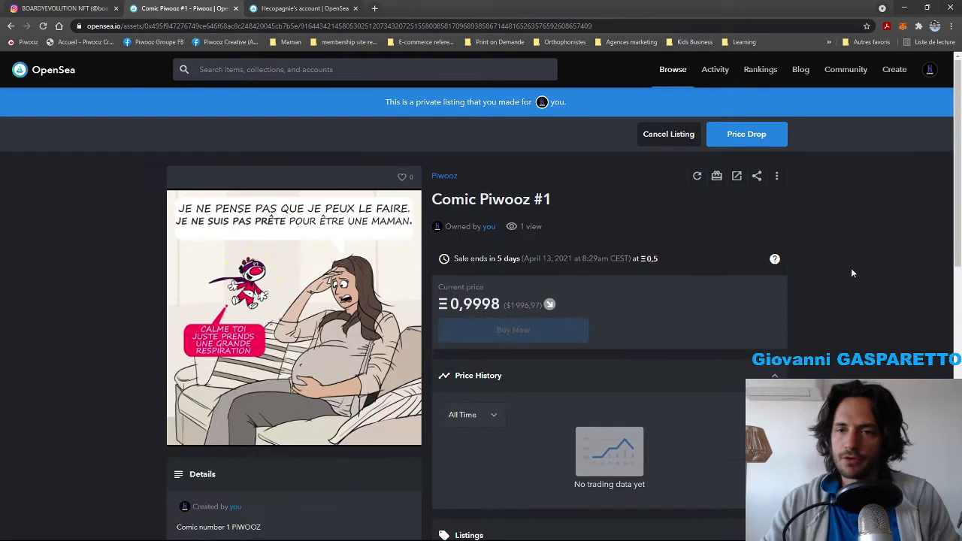
click(719, 174)
click(297, 10)
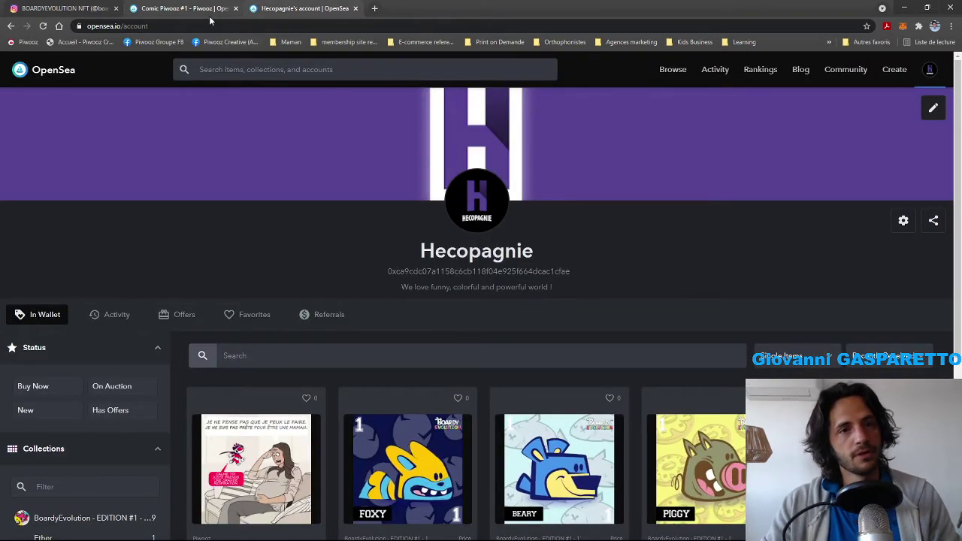
click(184, 9)
key(ctrl+v)
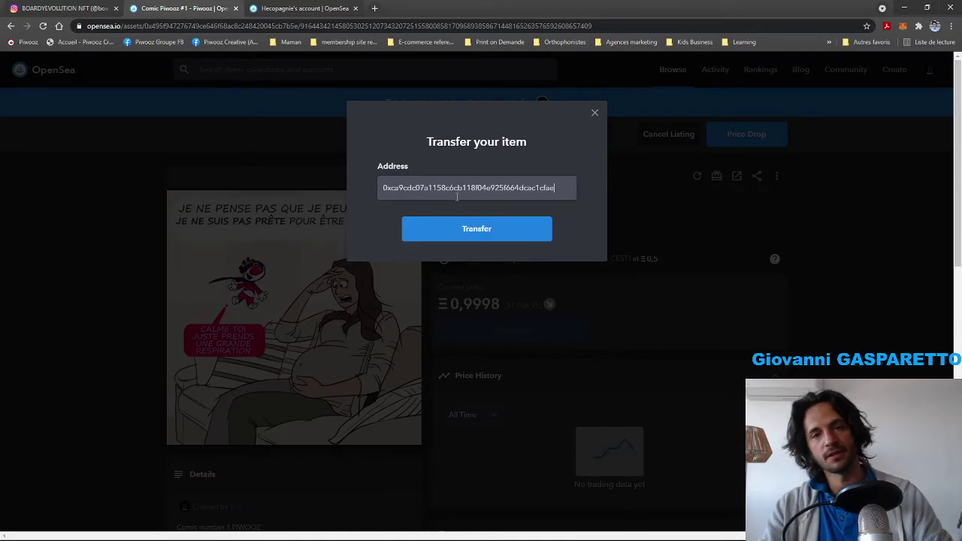
click(492, 233)
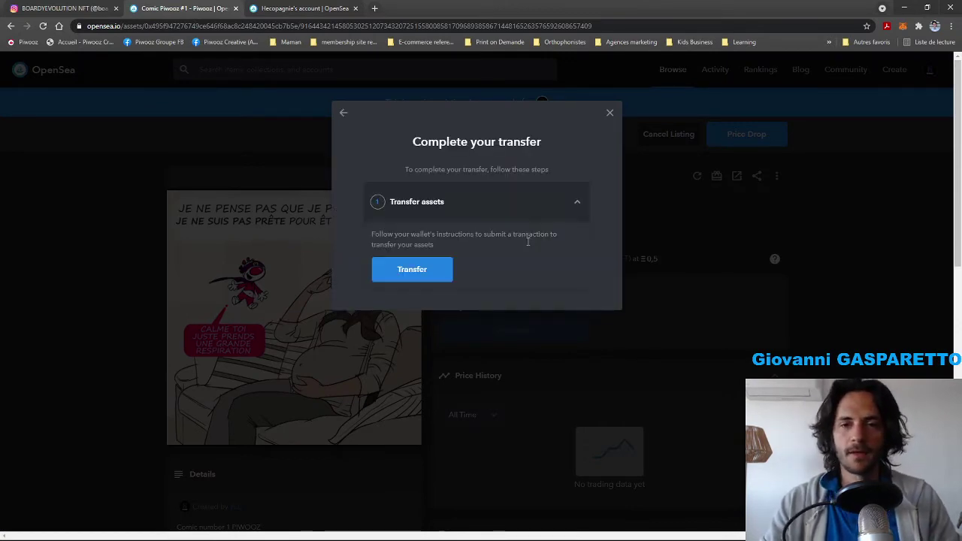
Cancel the wallet transaction and close the transfer dialog without completing it.
click(430, 275)
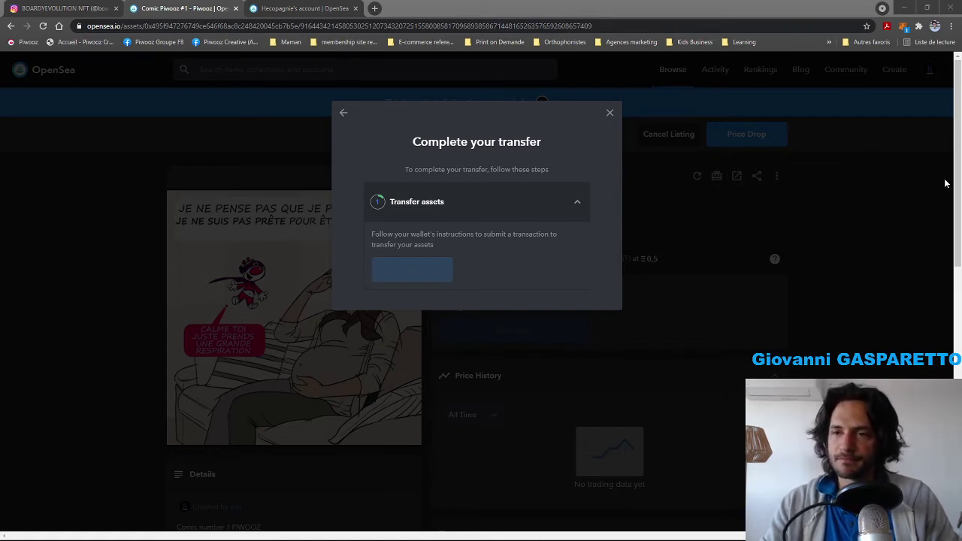
click(953, 14)
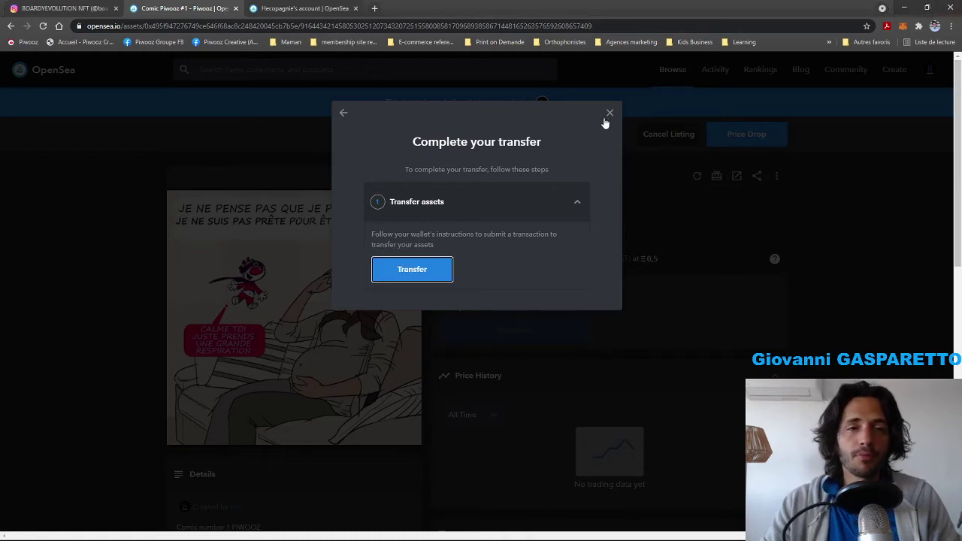
click(608, 115)
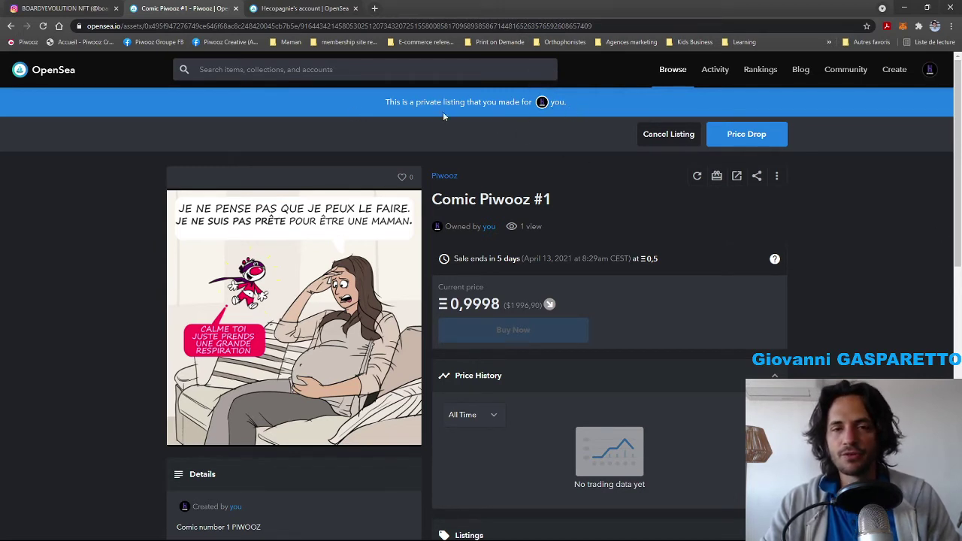
click(304, 8)
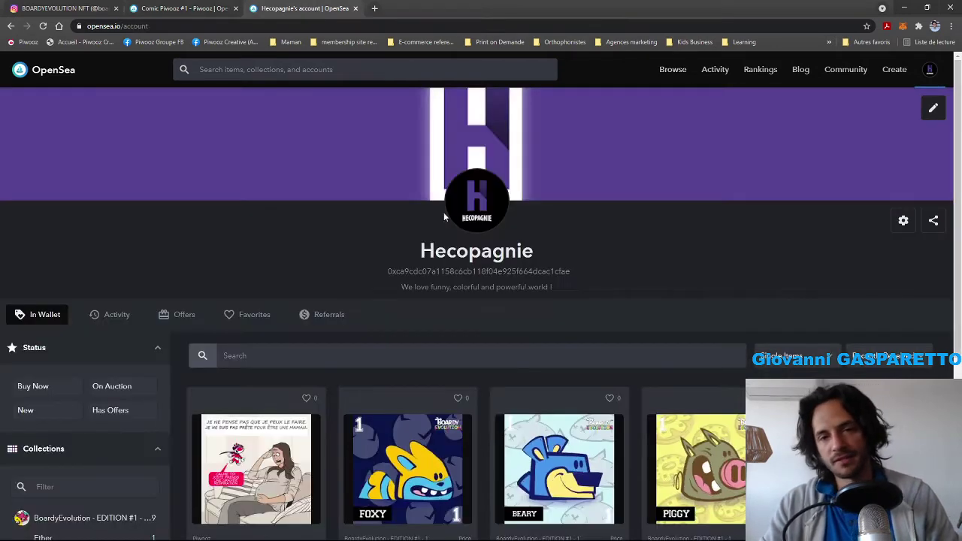
click(202, 9)
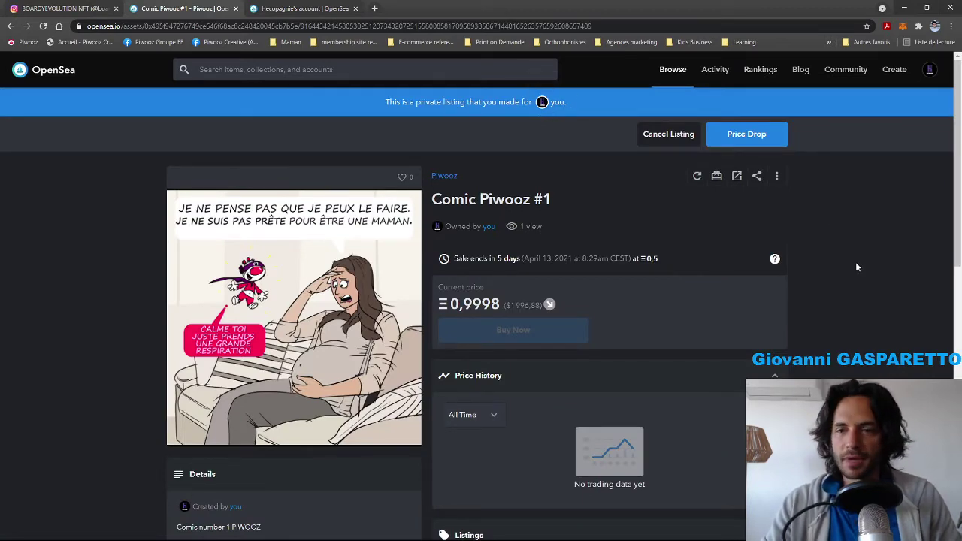
scroll(865, 271, down, 5)
scroll(868, 301, down, 3)
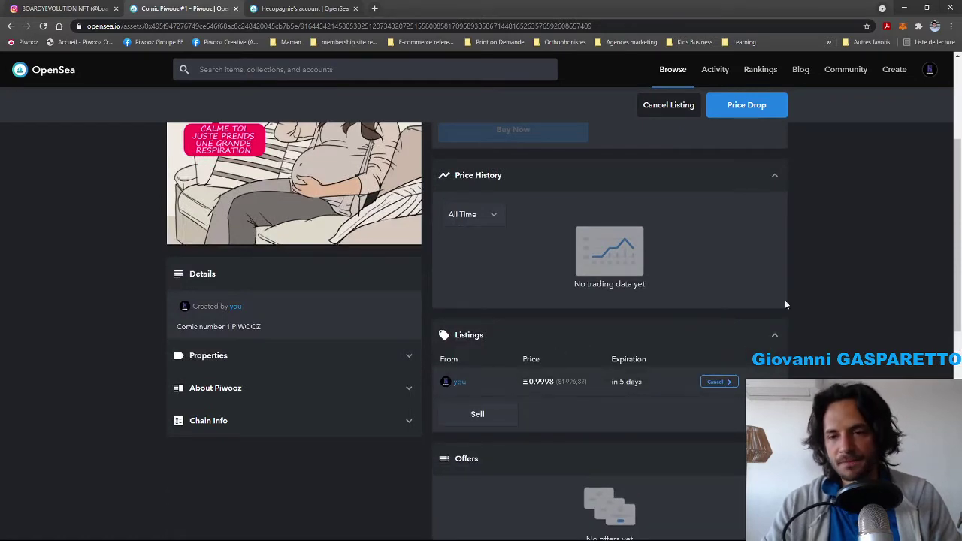
scroll(812, 293, down, 1)
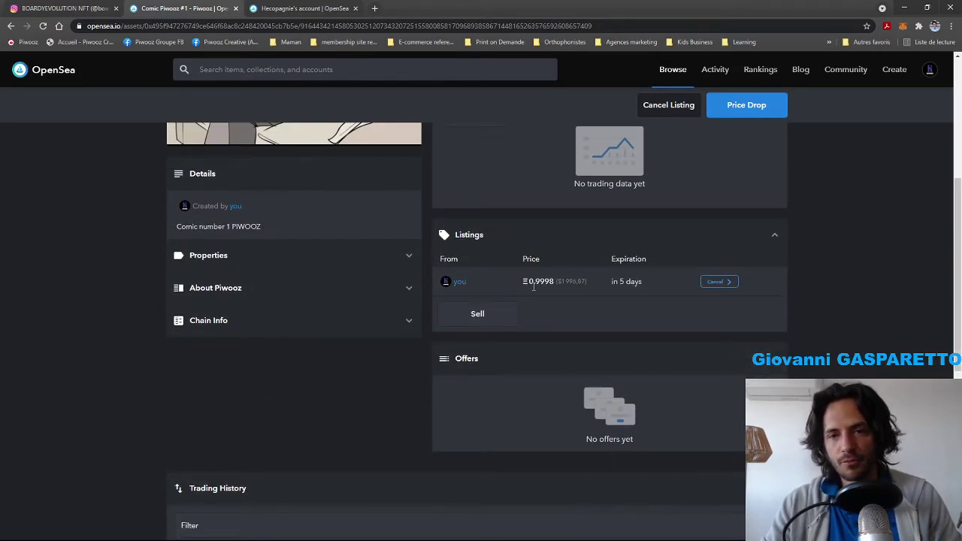
drag(533, 286, 585, 284)
click(548, 305)
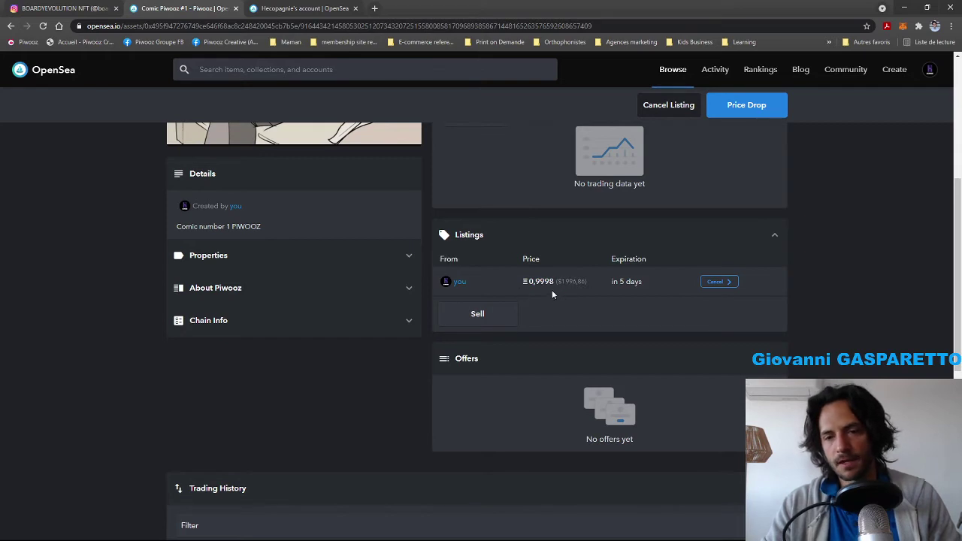
scroll(786, 277, up, 3)
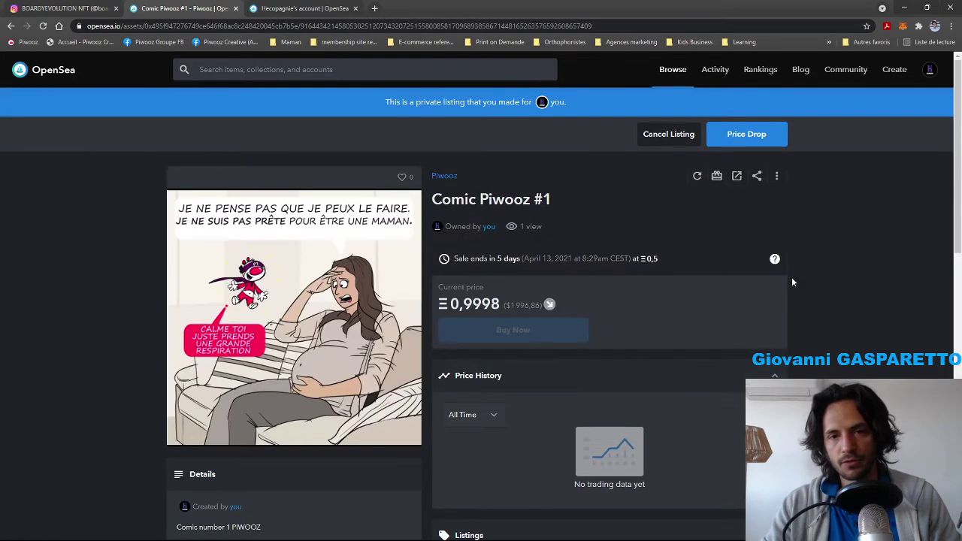
drag(543, 305, 451, 305)
click(502, 311)
double_click(475, 304)
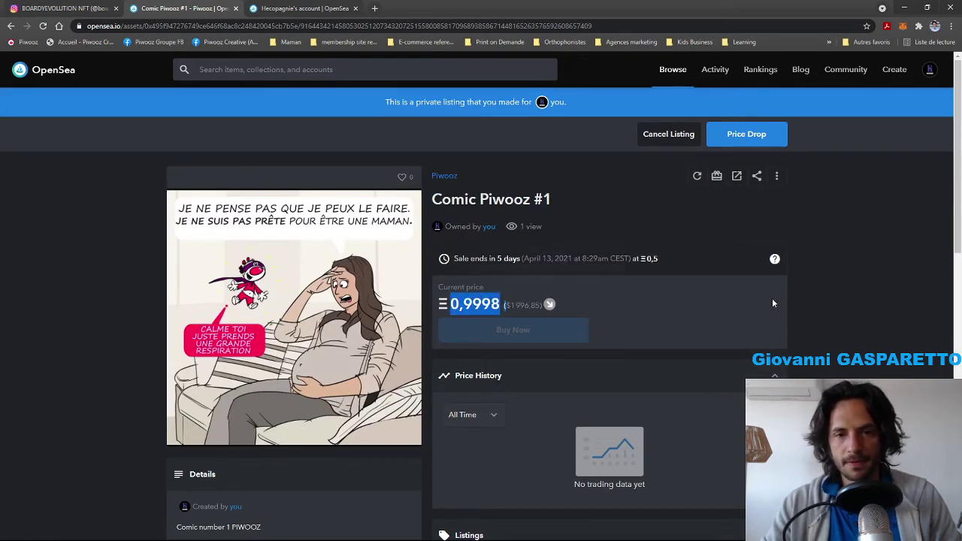
click(923, 301)
drag(923, 302, 437, 299)
click(850, 226)
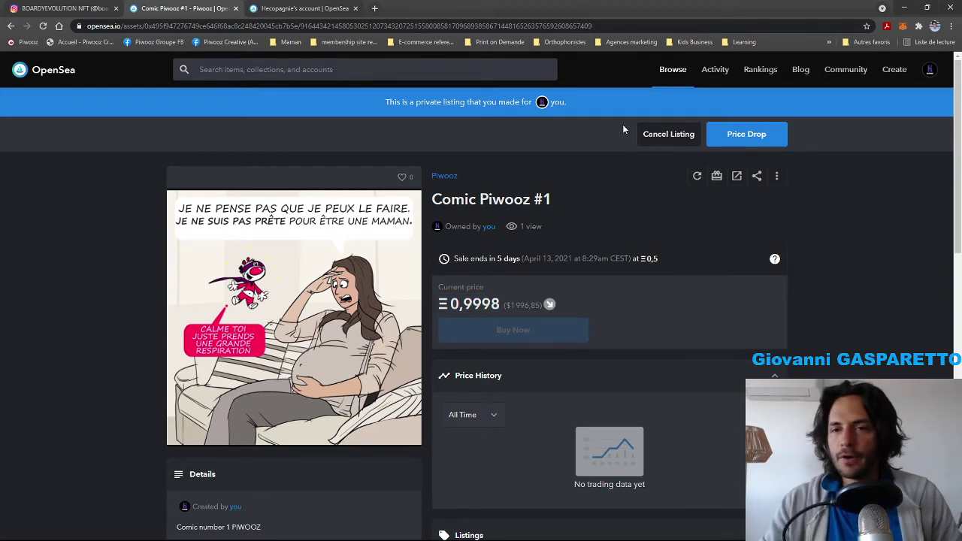
Go through My Profile and My Collections to Piwooz, and open Comic Piwooz #1's editor.
click(443, 179)
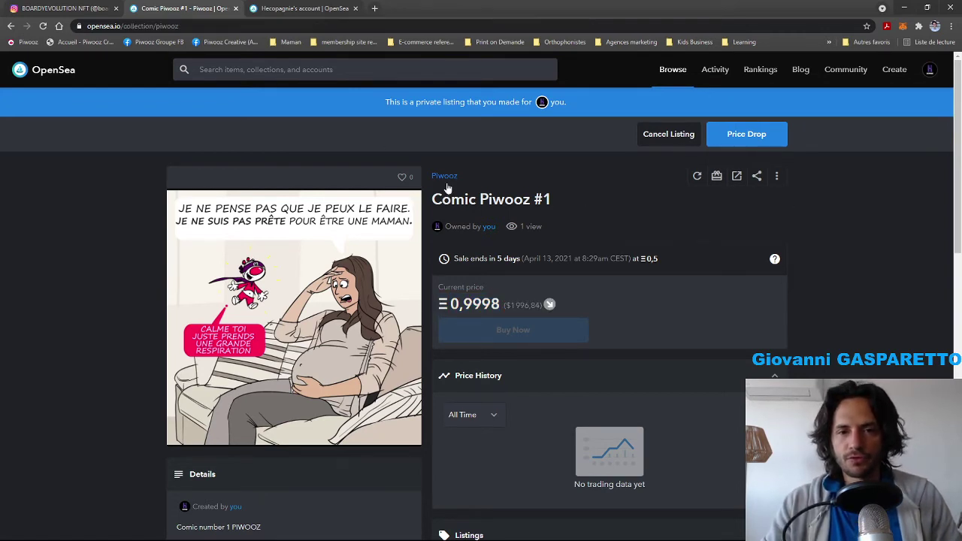
mouse_move(930, 69)
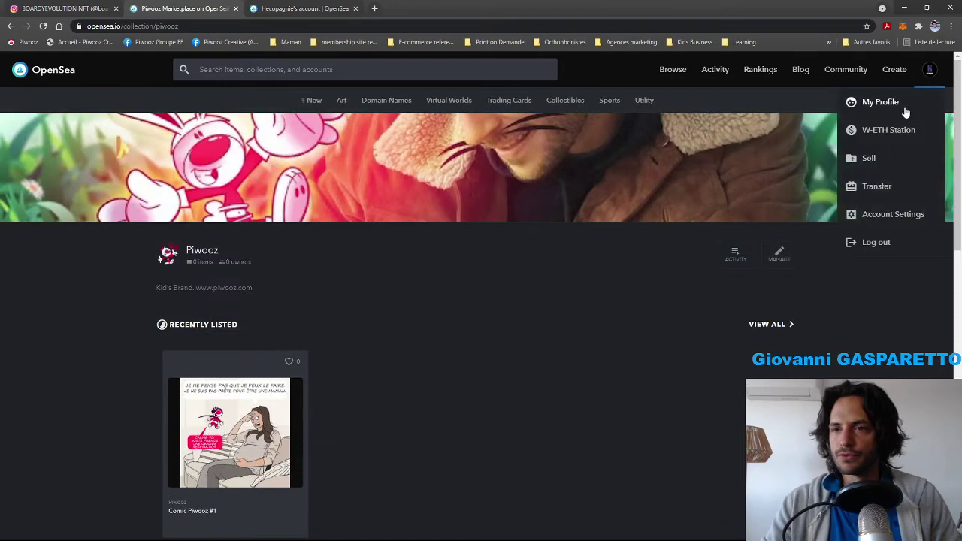
click(881, 103)
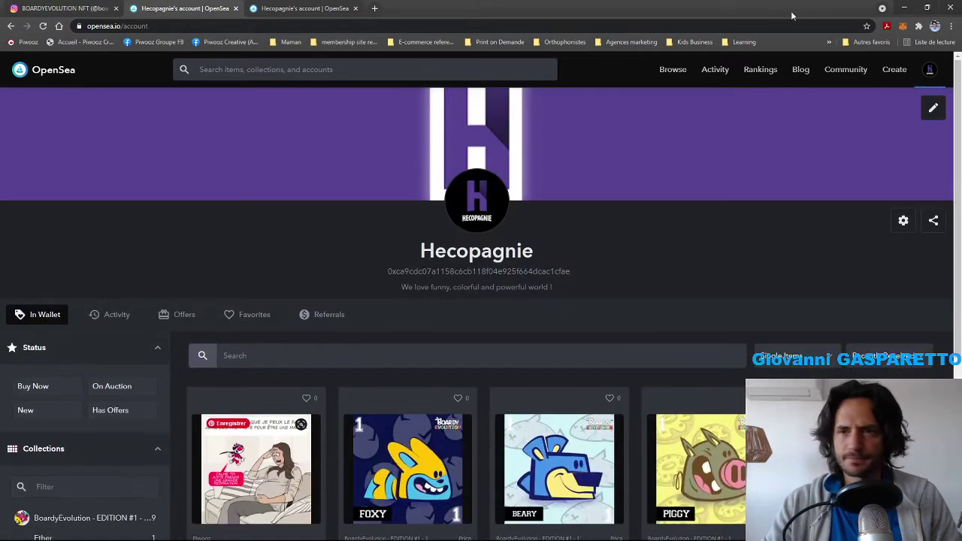
mouse_move(895, 70)
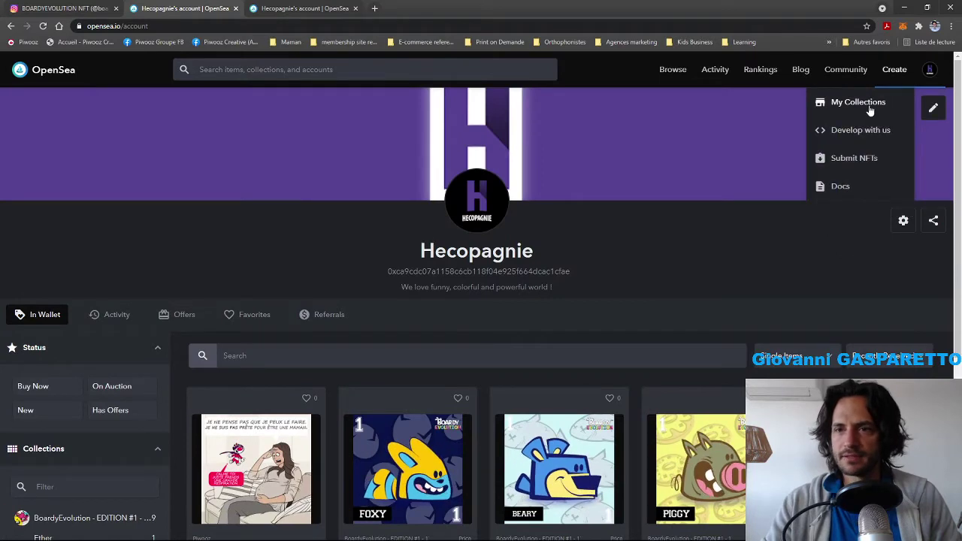
click(857, 103)
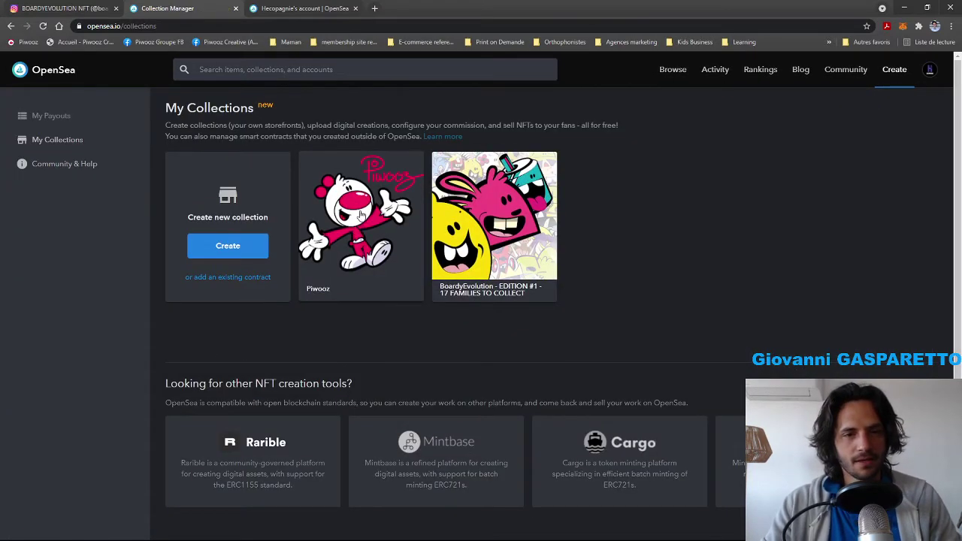
click(361, 215)
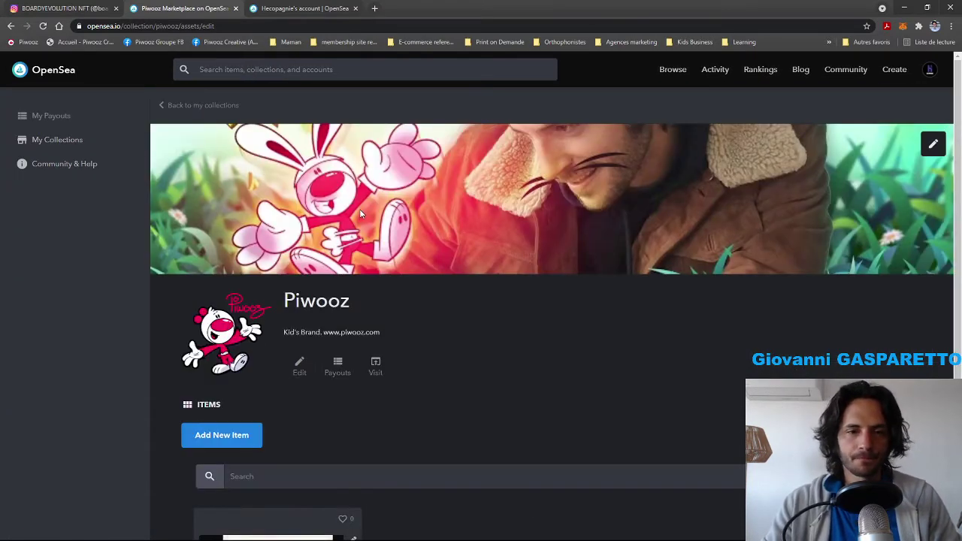
scroll(496, 374, down, 3)
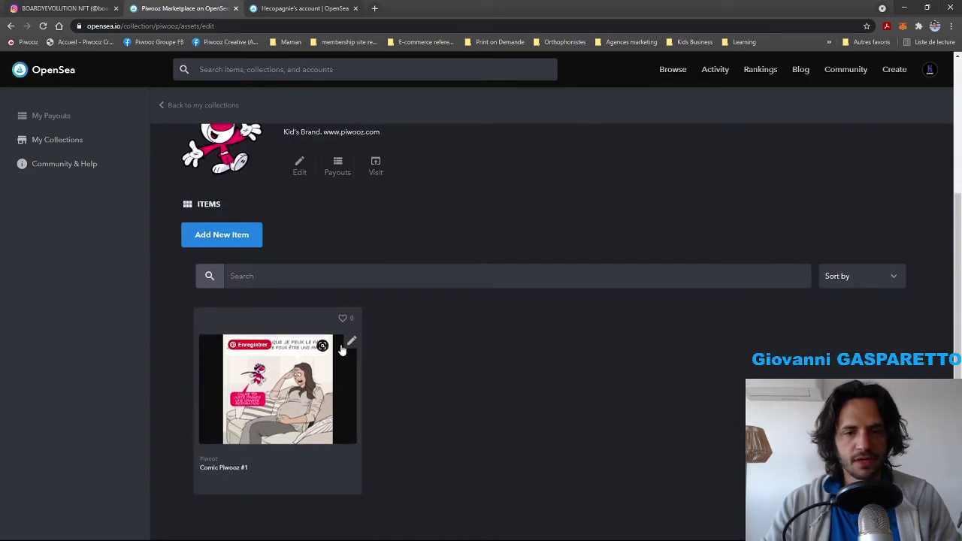
click(350, 342)
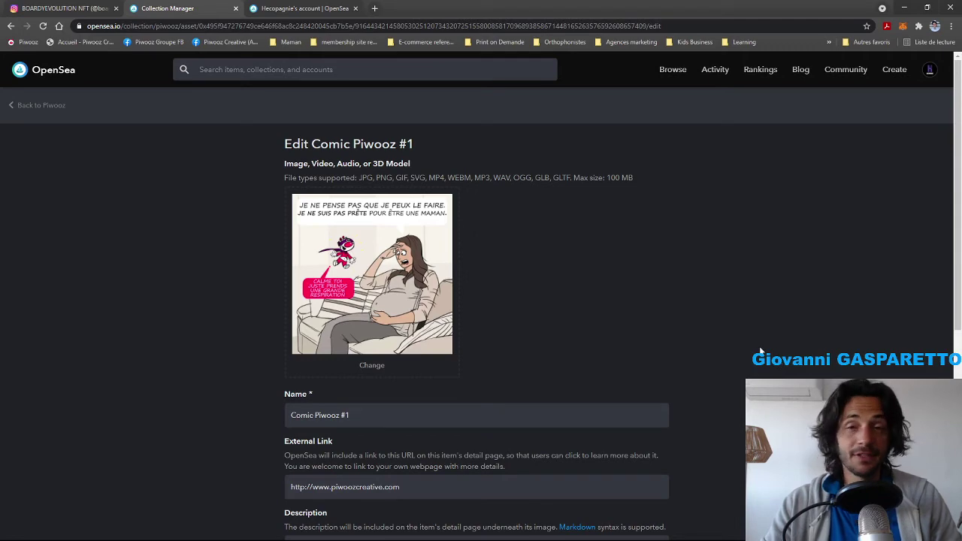
Delete Comic Piwooz #1 with Delete Item, confirm with OK, and return to Piwooz's items.
scroll(759, 327, down, 4)
scroll(780, 326, down, 1)
scroll(783, 325, up, 1)
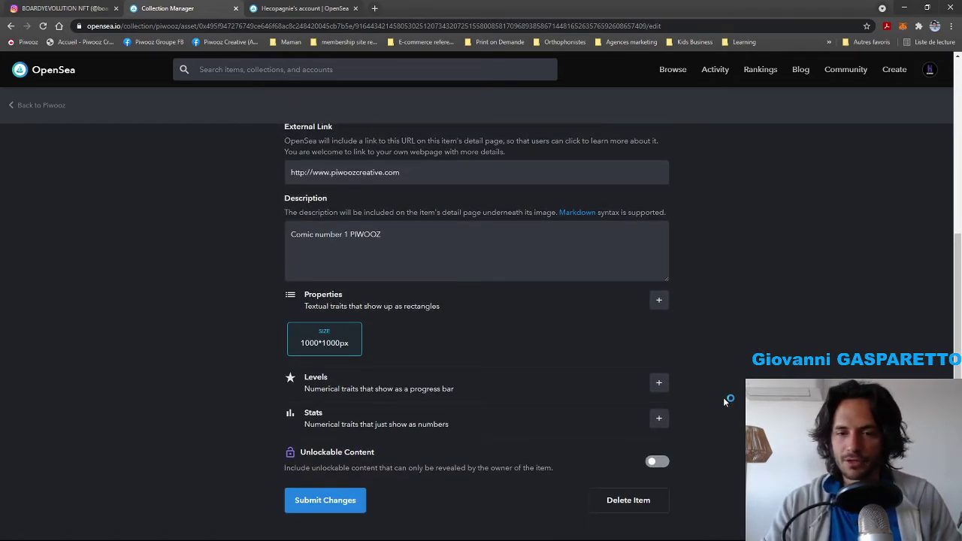
click(641, 505)
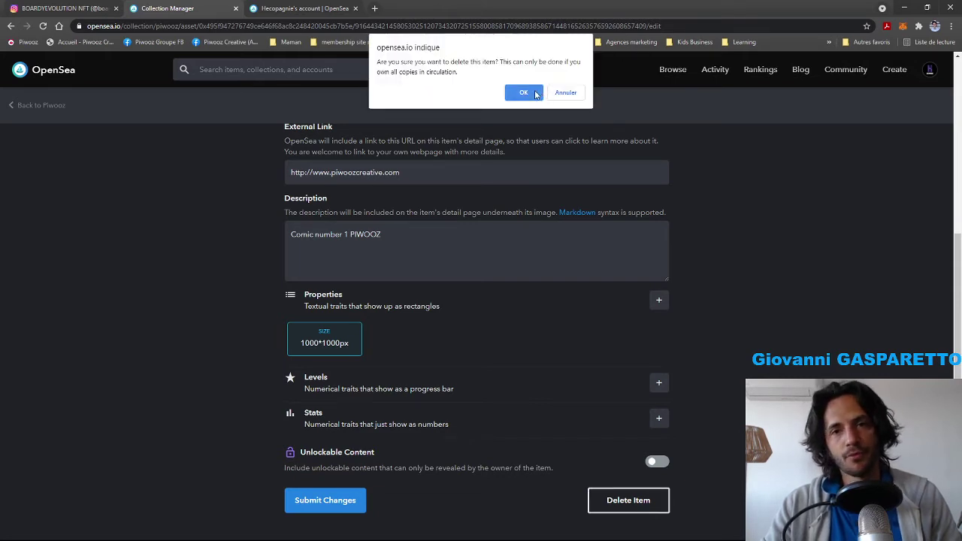
click(524, 93)
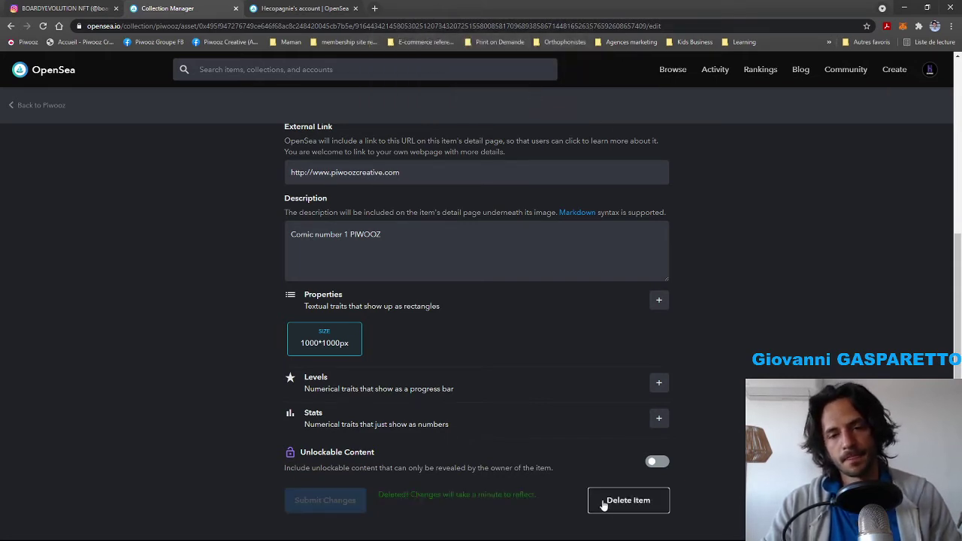
click(47, 106)
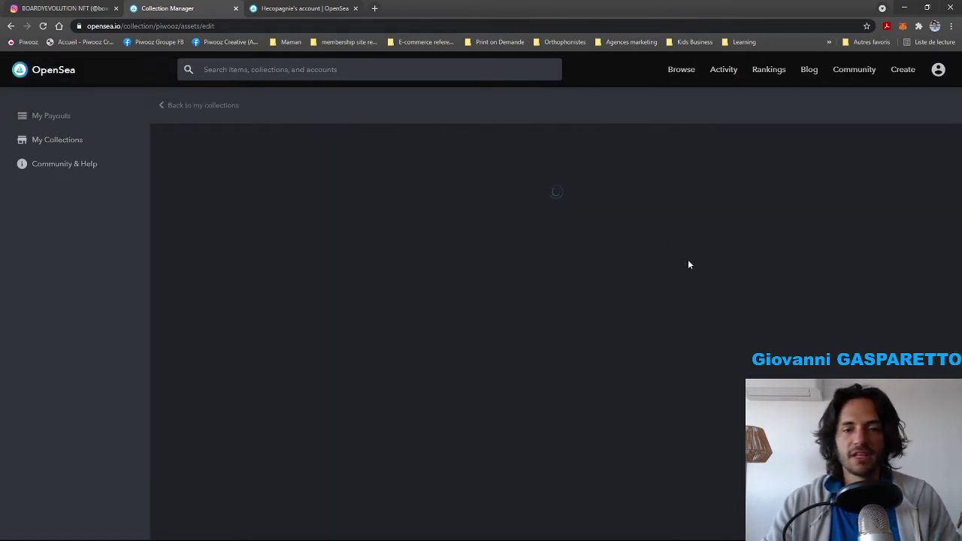
Scroll through the Piwooz collection page after the deletion.
scroll(602, 379, down, 3)
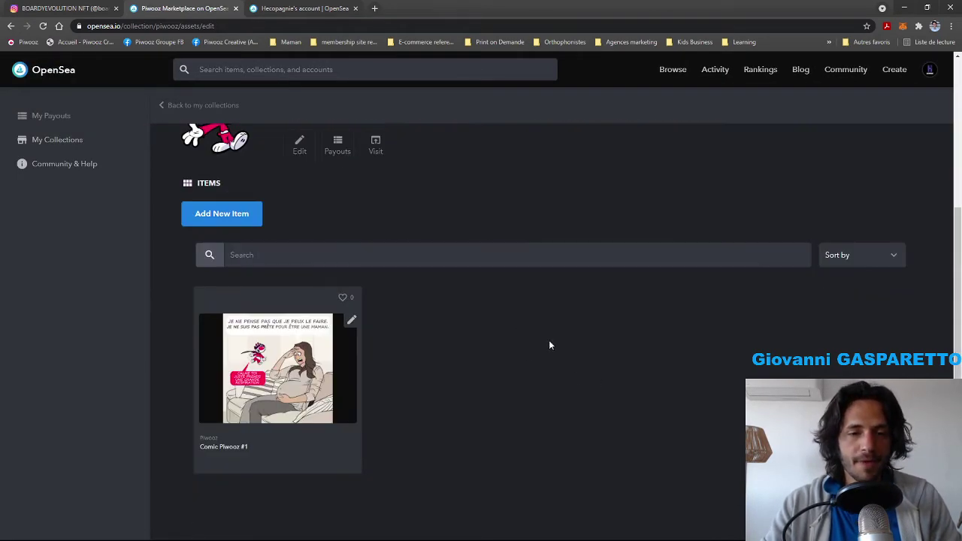
scroll(666, 383, down, 3)
scroll(661, 413, up, 3)
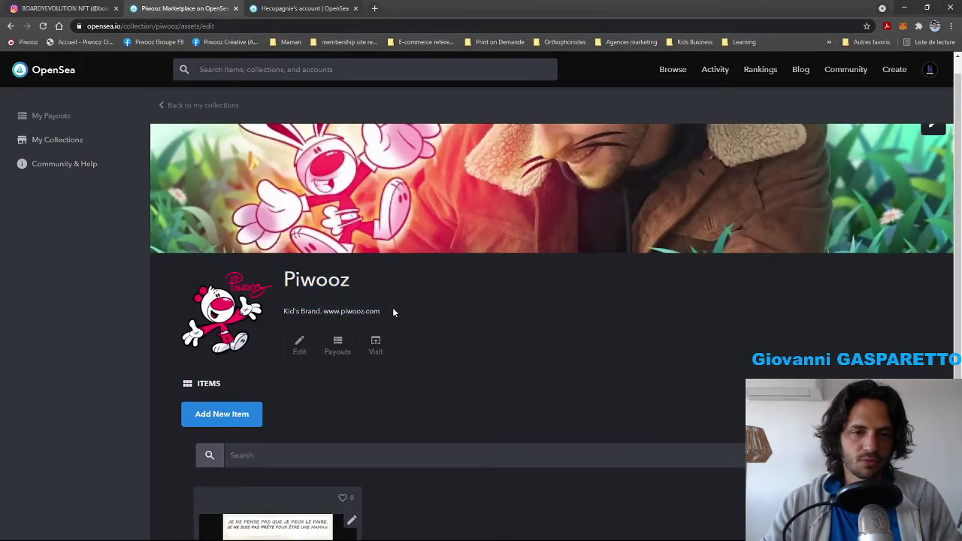
scroll(547, 328, down, 1)
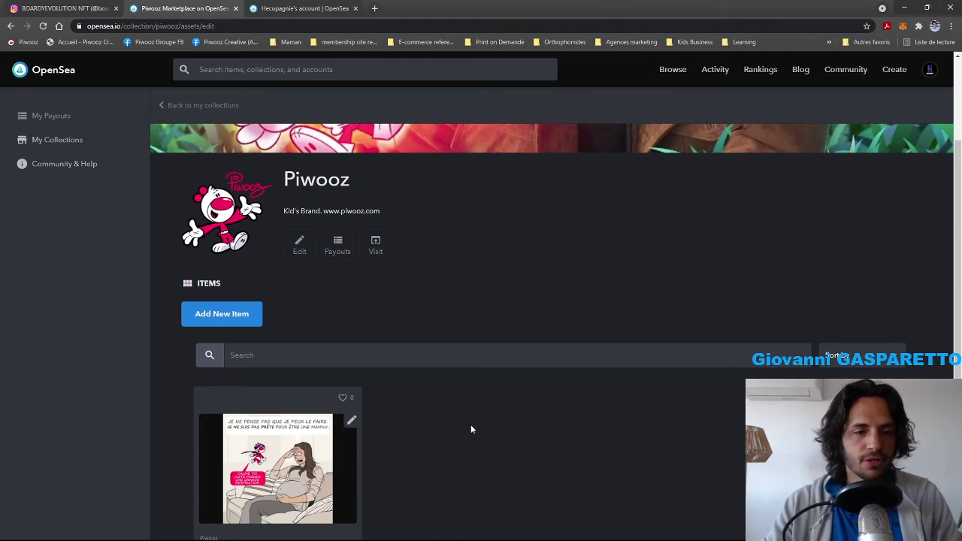
scroll(451, 412, down, 1)
scroll(601, 368, up, 3)
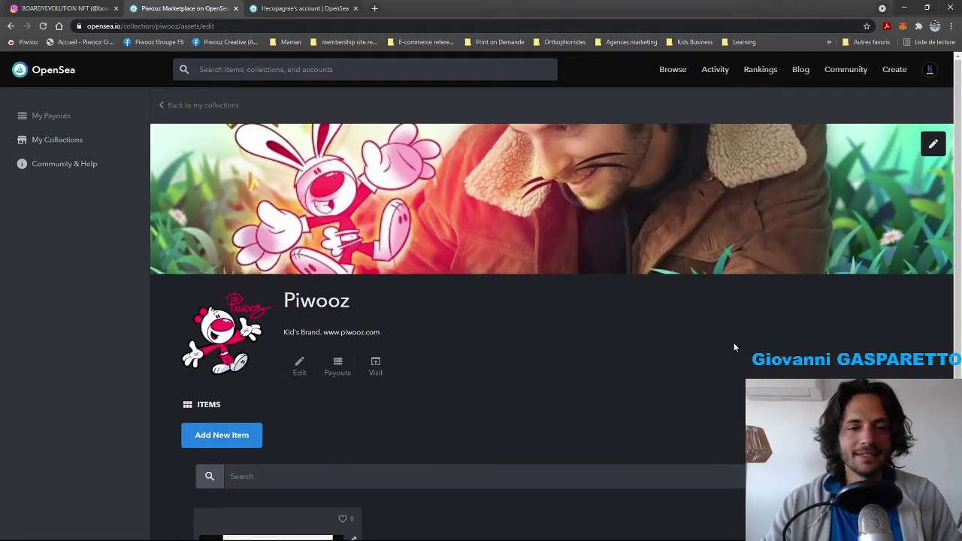
Browse the BoardyEvolution collection from My Collections, then return to the OpenSea homepage.
mouse_move(929, 70)
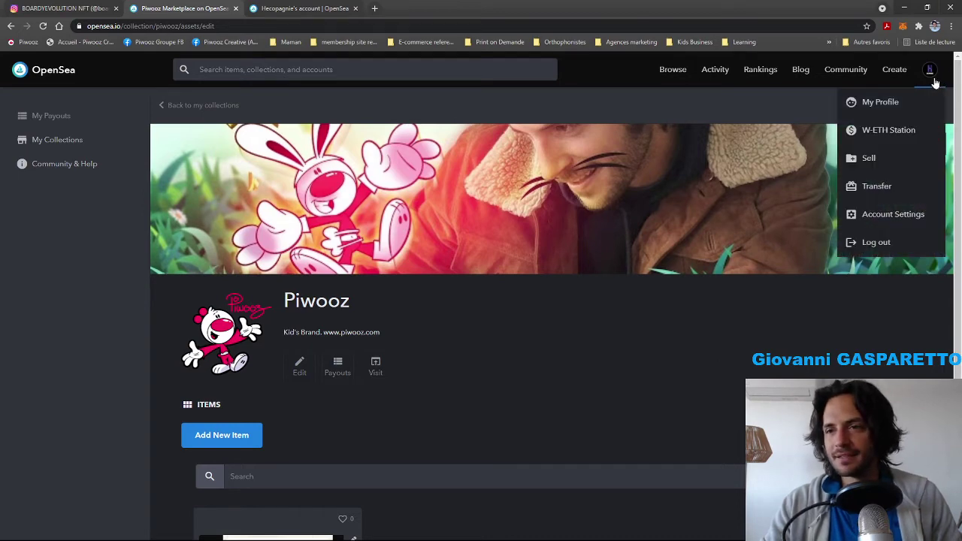
mouse_move(892, 78)
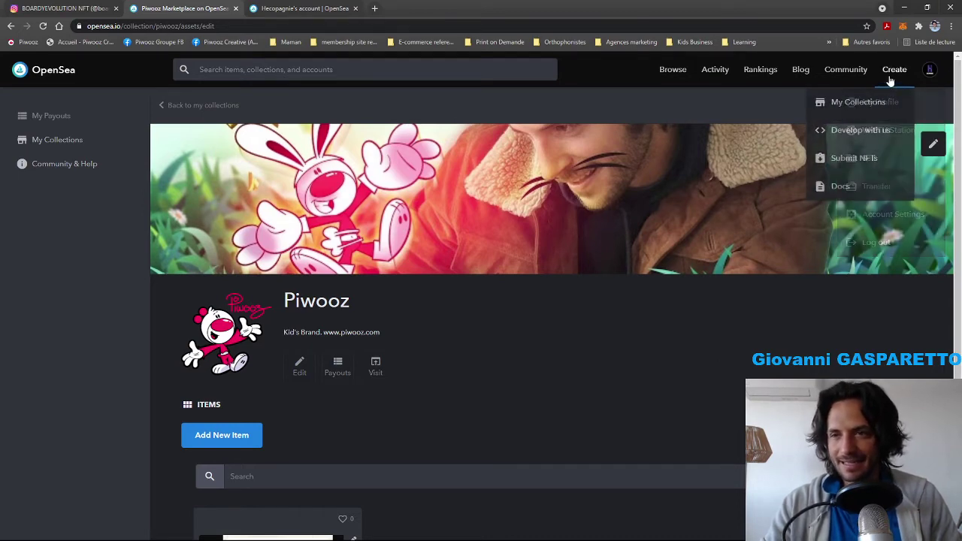
click(853, 105)
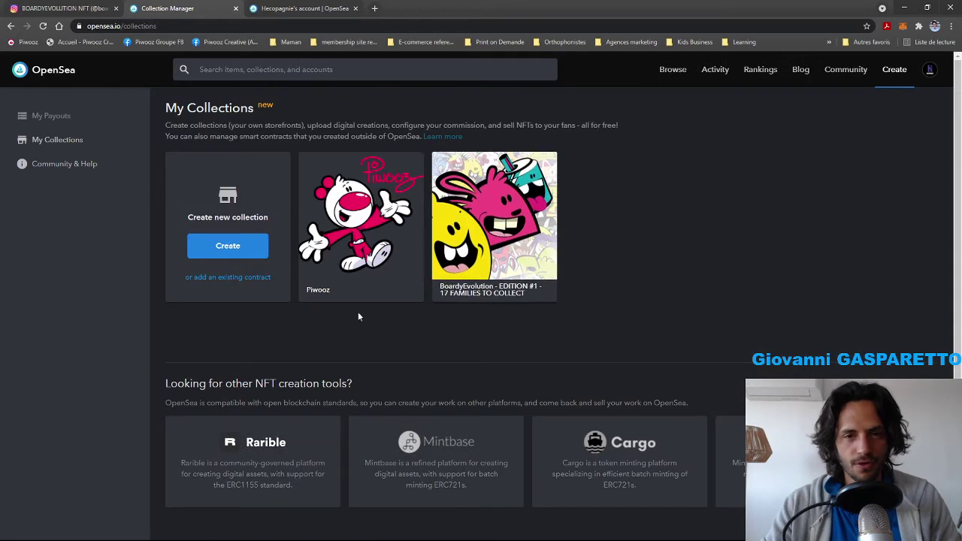
click(485, 241)
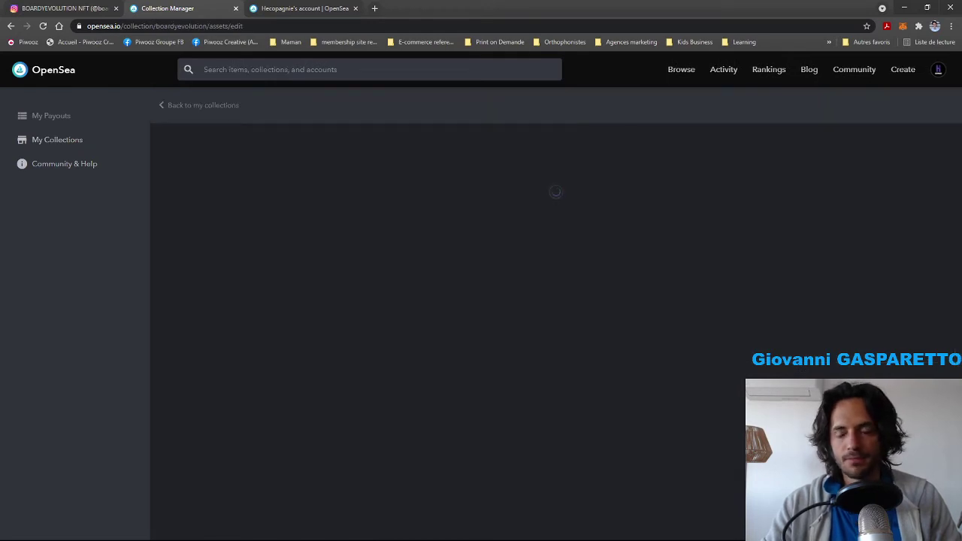
scroll(481, 316, down, 7)
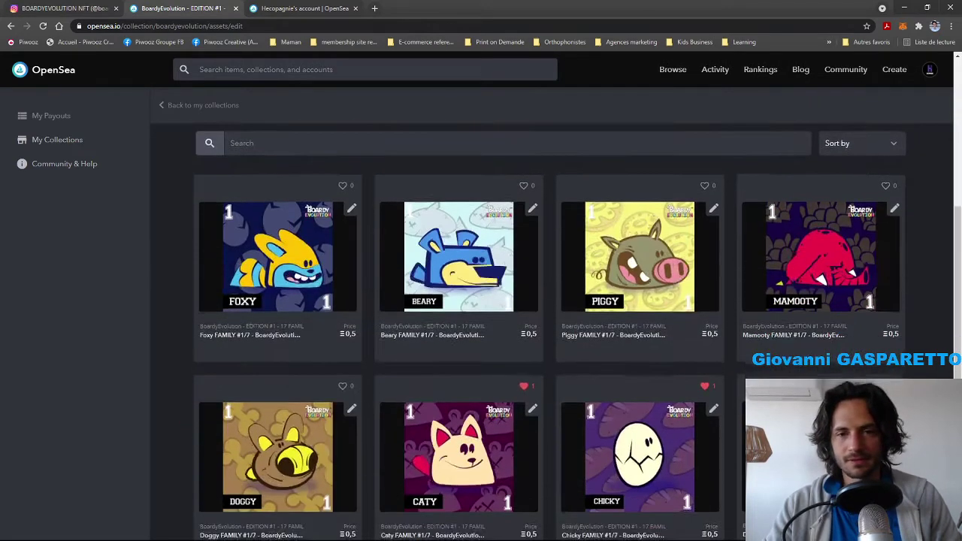
scroll(421, 490, down, 2)
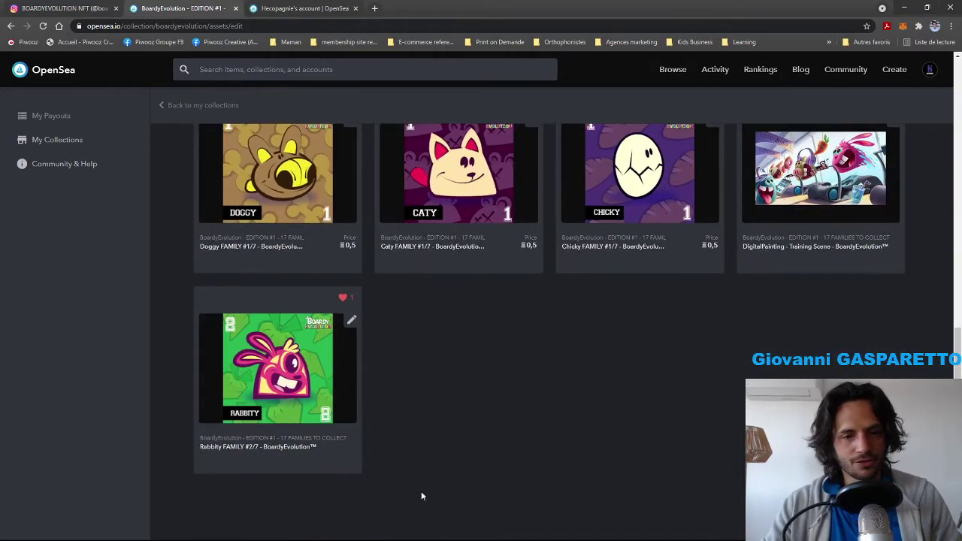
scroll(704, 417, up, 10)
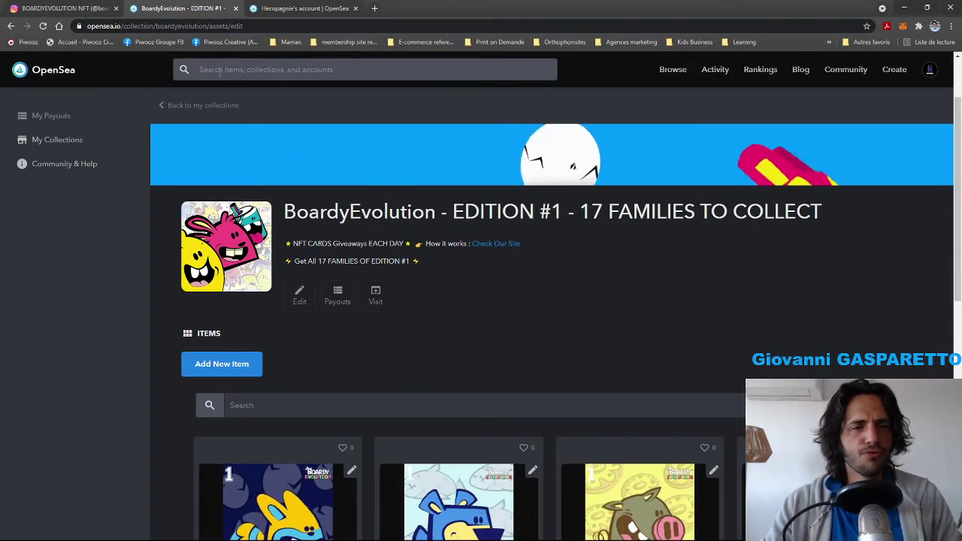
click(43, 75)
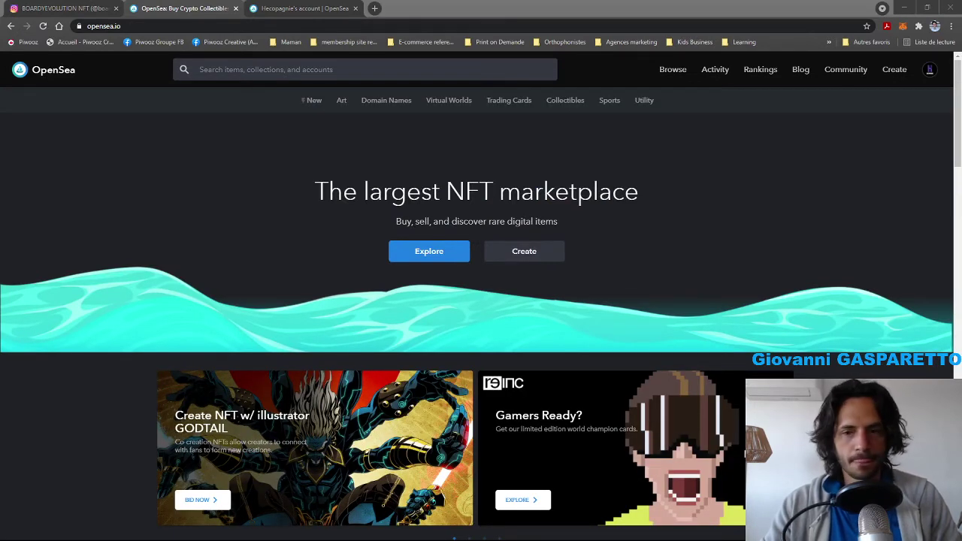
Search OpenSea for 'Chubbies'.
scroll(722, 379, down, 4)
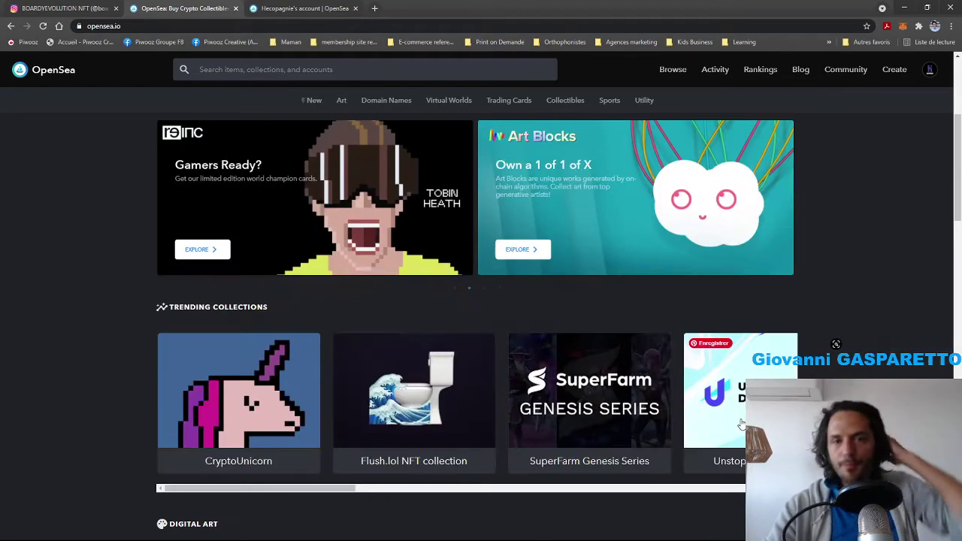
scroll(721, 379, down, 8)
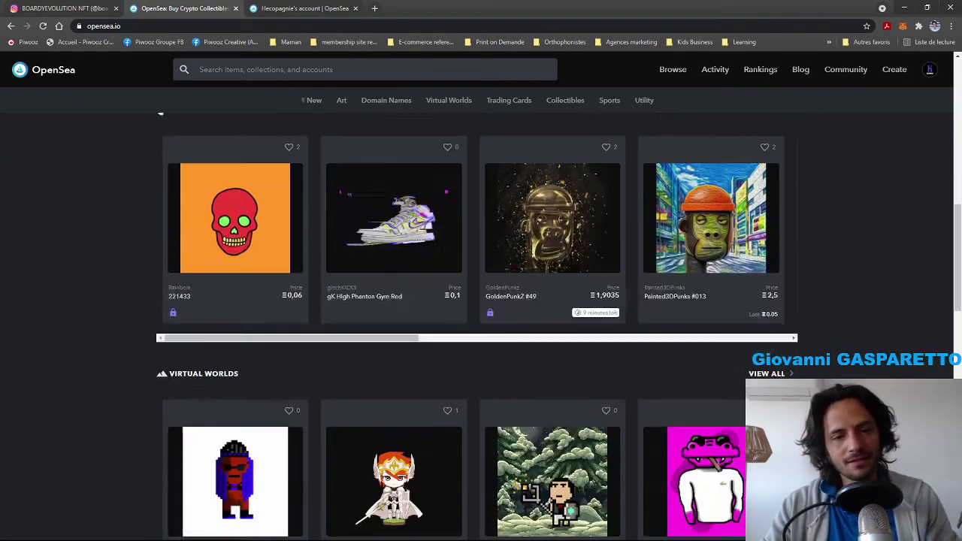
scroll(477, 300, down, 5)
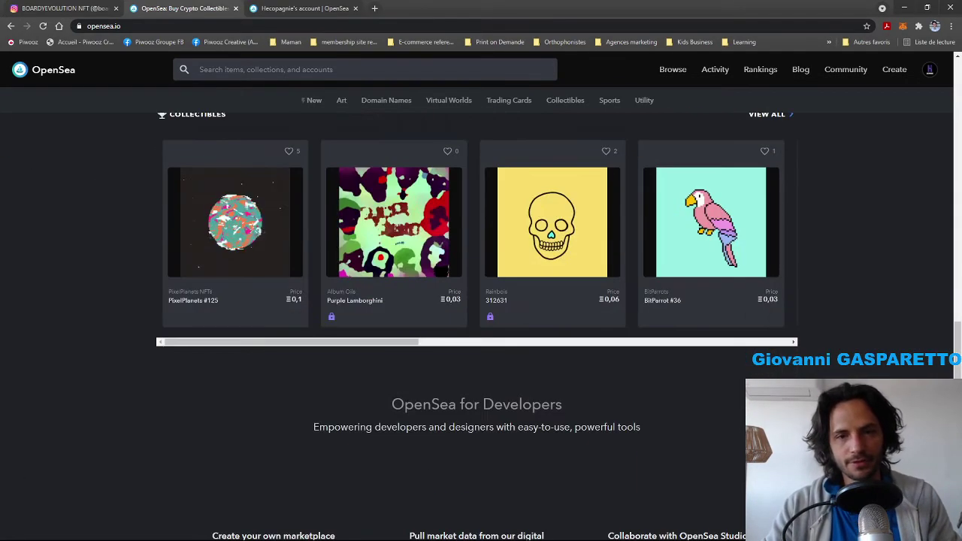
scroll(476, 323, up, 1)
click(304, 69)
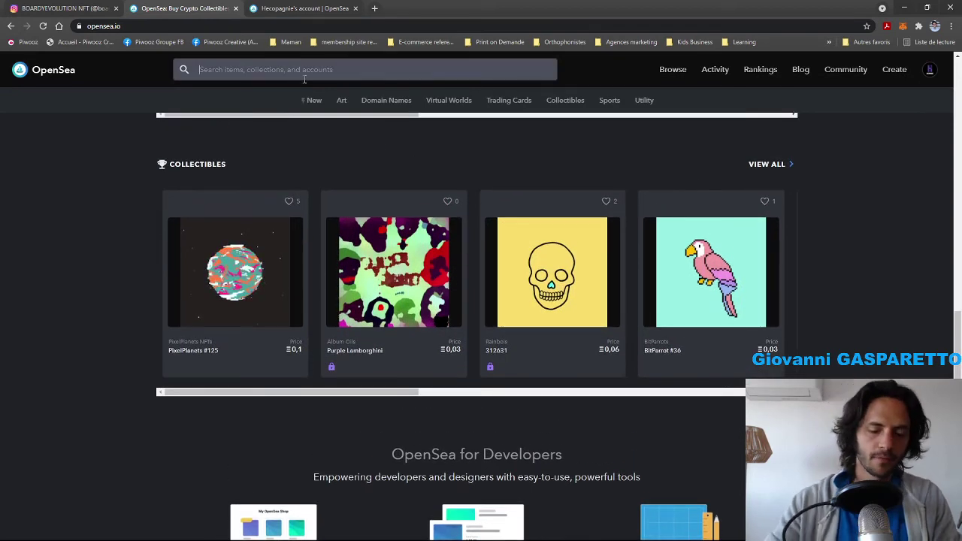
text(Chubbies)
key(Return)
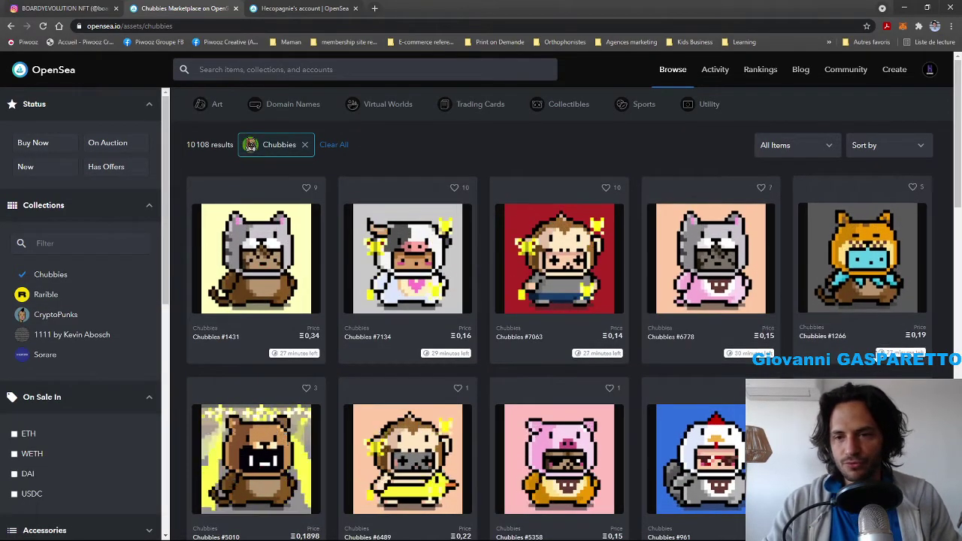
Browse the Chubbies results and open Chubbies #1811, priced at 2,8955 ETH.
scroll(451, 315, down, 4)
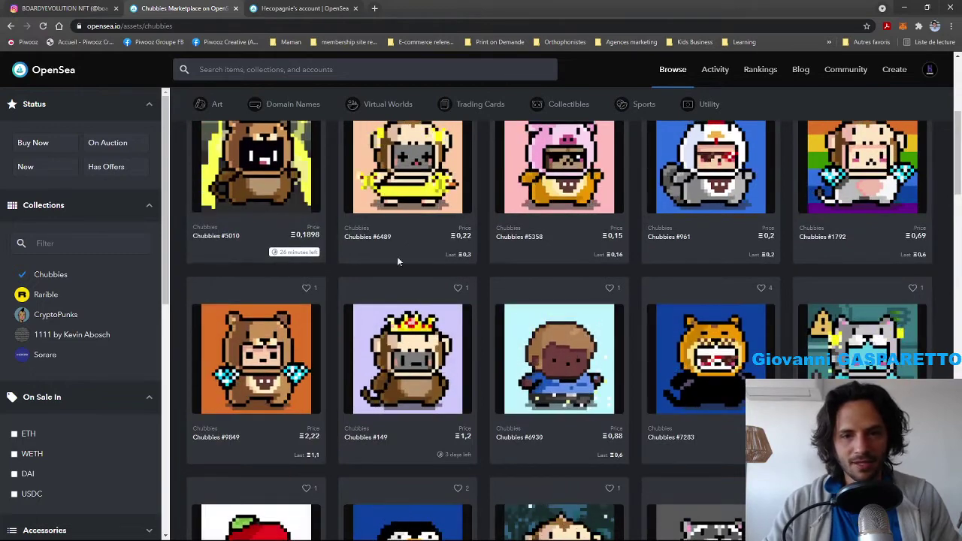
scroll(466, 438, up, 3)
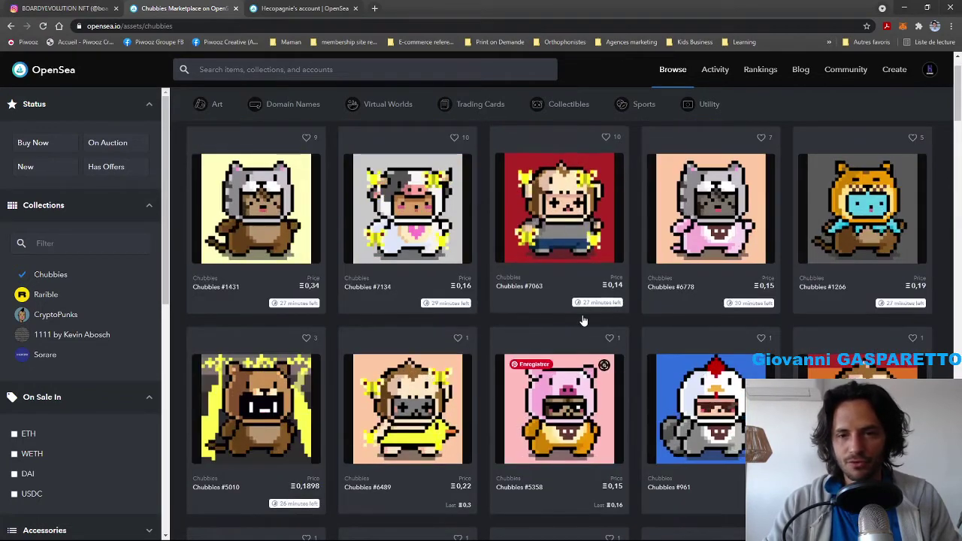
scroll(571, 338, down, 3)
scroll(543, 404, down, 7)
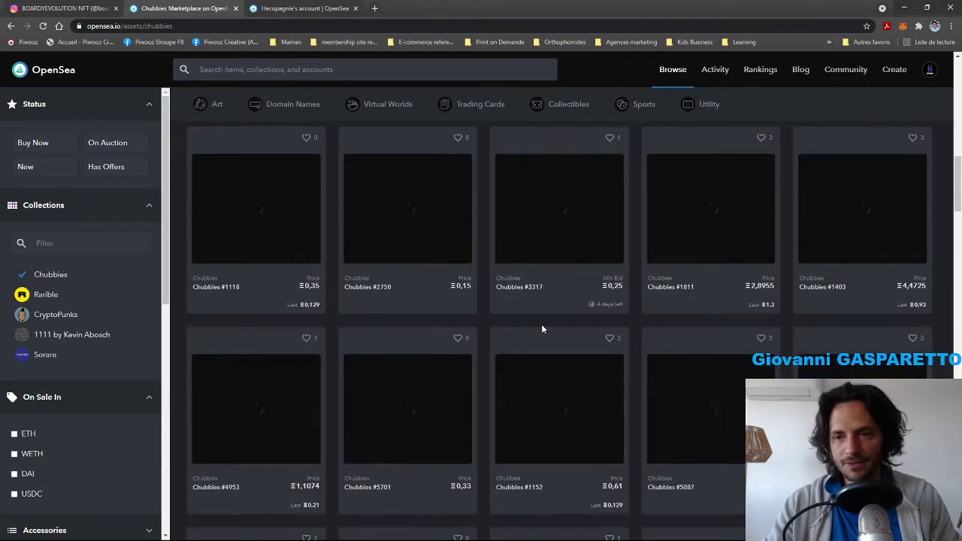
scroll(544, 328, up, 7)
scroll(654, 363, down, 6)
click(662, 342)
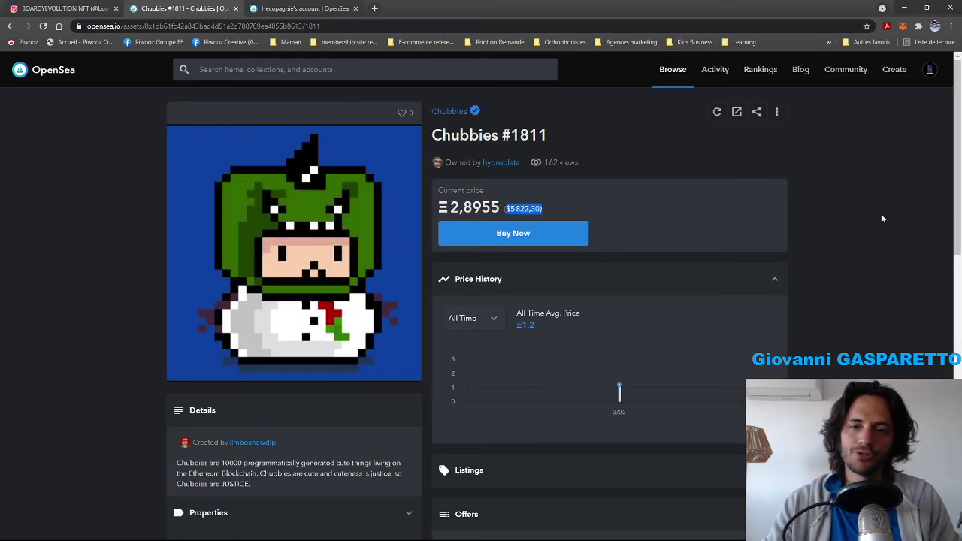
Scroll down to the Trading History section, collapsing and re-expanding it once.
scroll(845, 306, down, 8)
scroll(572, 365, up, 2)
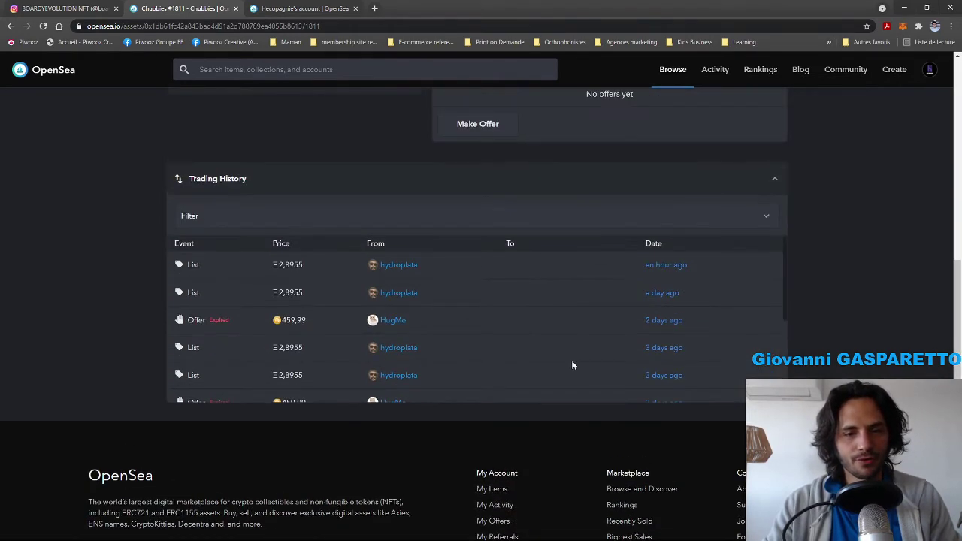
scroll(296, 346, down, 5)
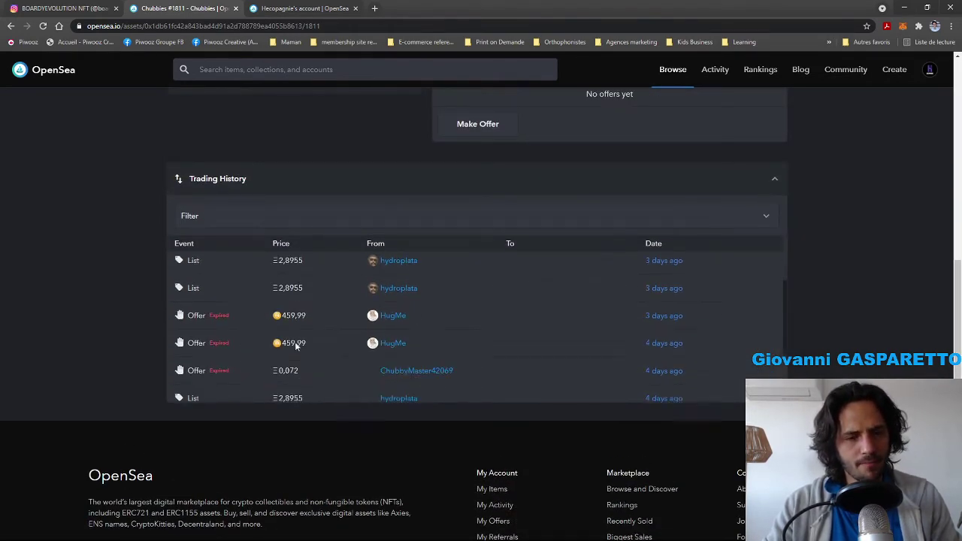
scroll(448, 338, down, 5)
scroll(277, 342, up, 3)
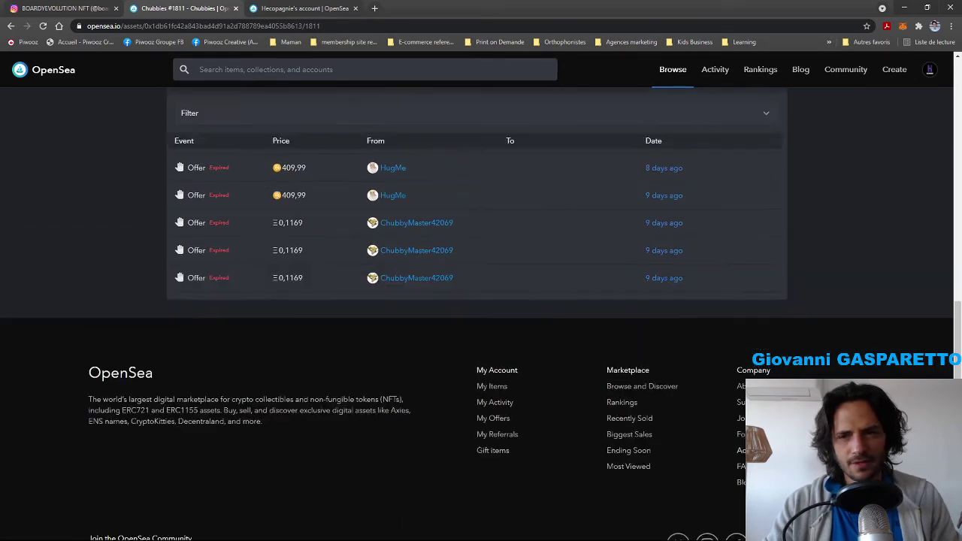
scroll(277, 342, down, 5)
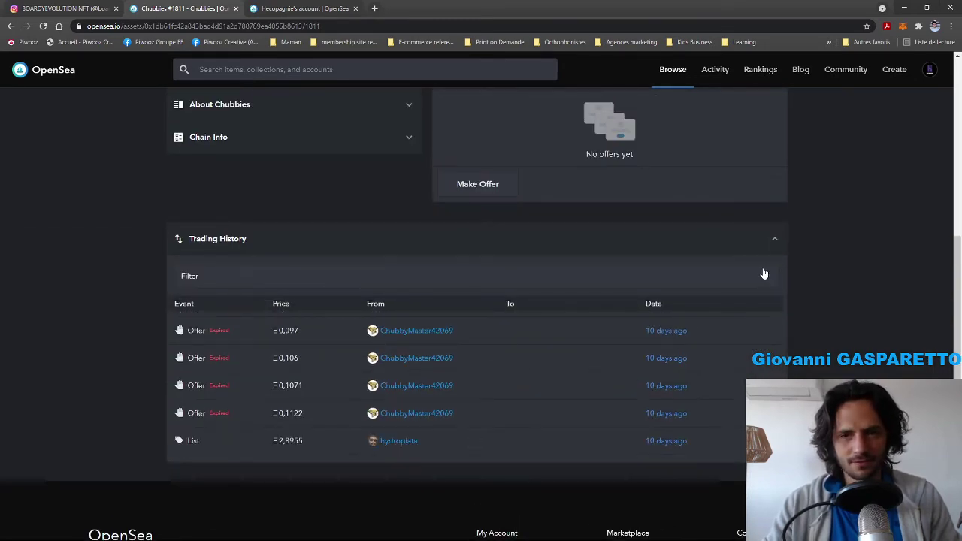
click(774, 247)
click(774, 247)
Scroll the history list down to its earliest entry, the Created event 20 days ago.
scroll(455, 392, down, 5)
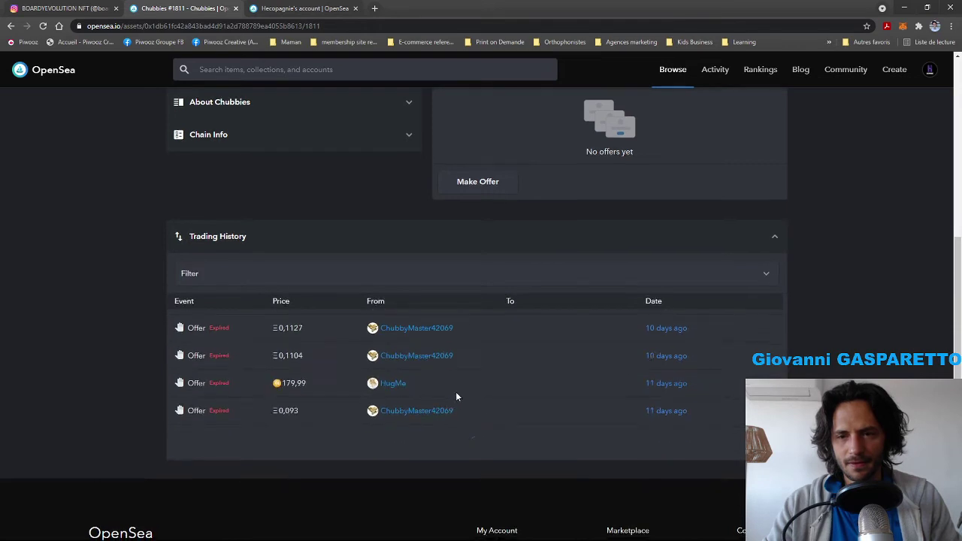
scroll(748, 342, up, 4)
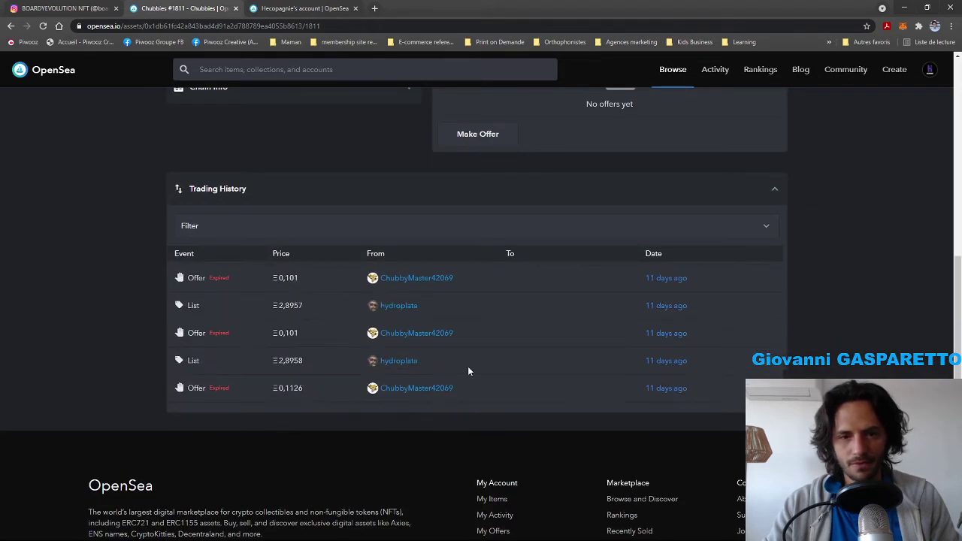
scroll(468, 370, down, 5)
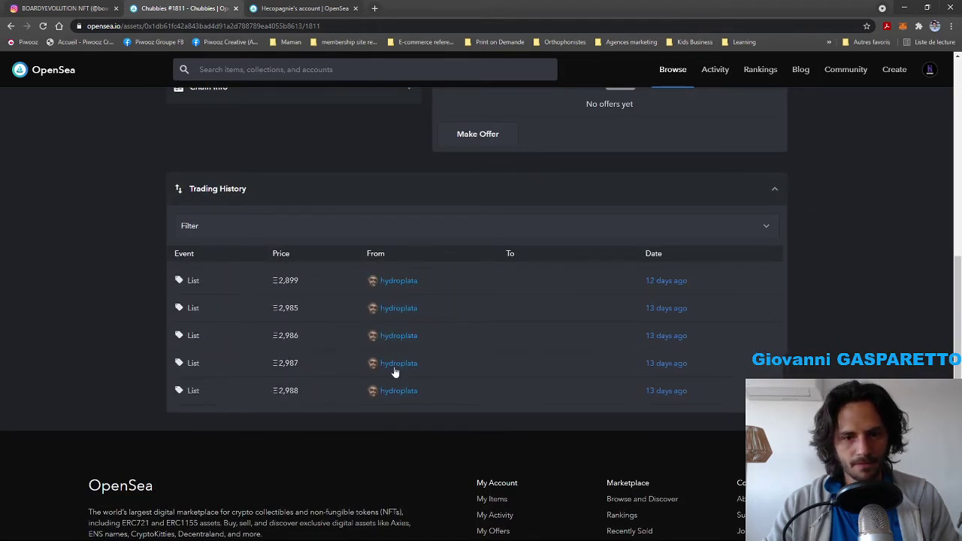
scroll(398, 368, down, 3)
scroll(432, 364, down, 2)
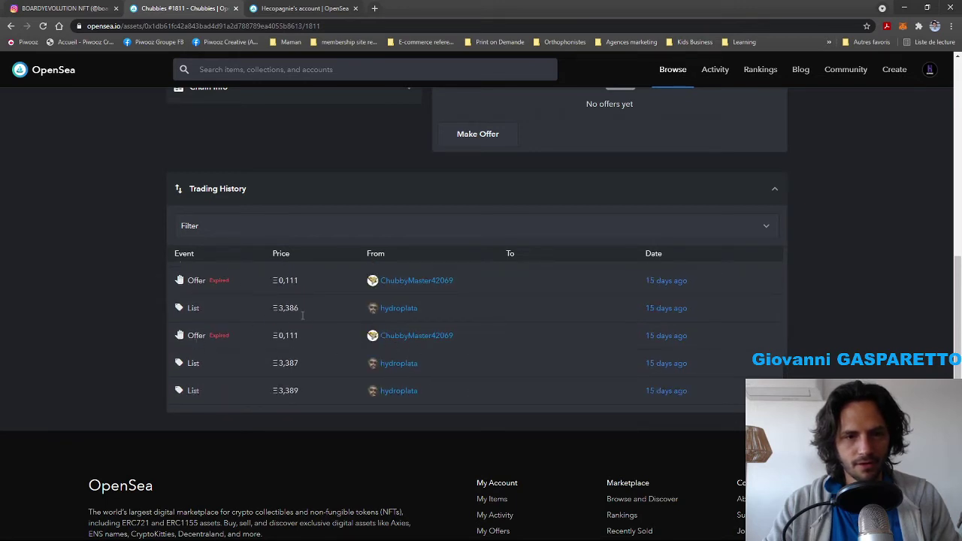
scroll(303, 316, down, 5)
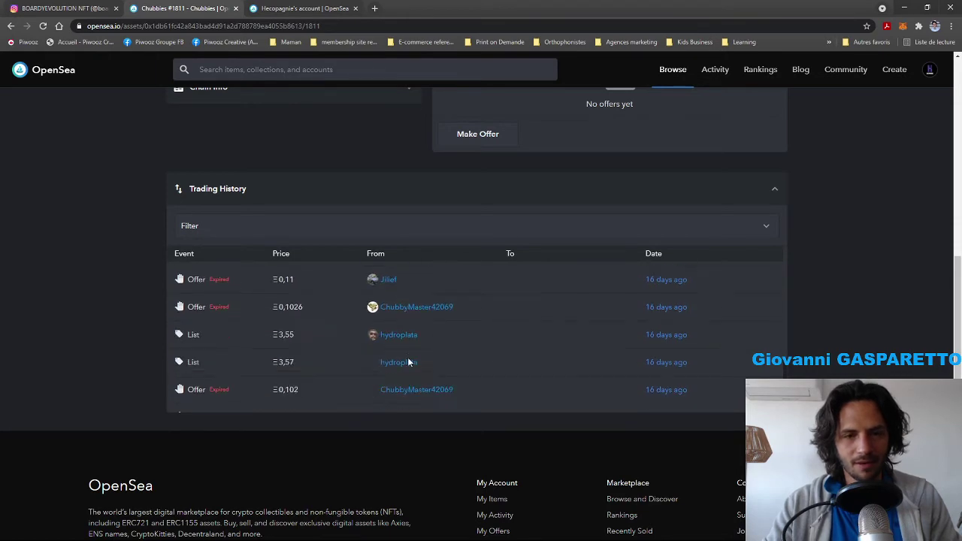
scroll(410, 363, down, 5)
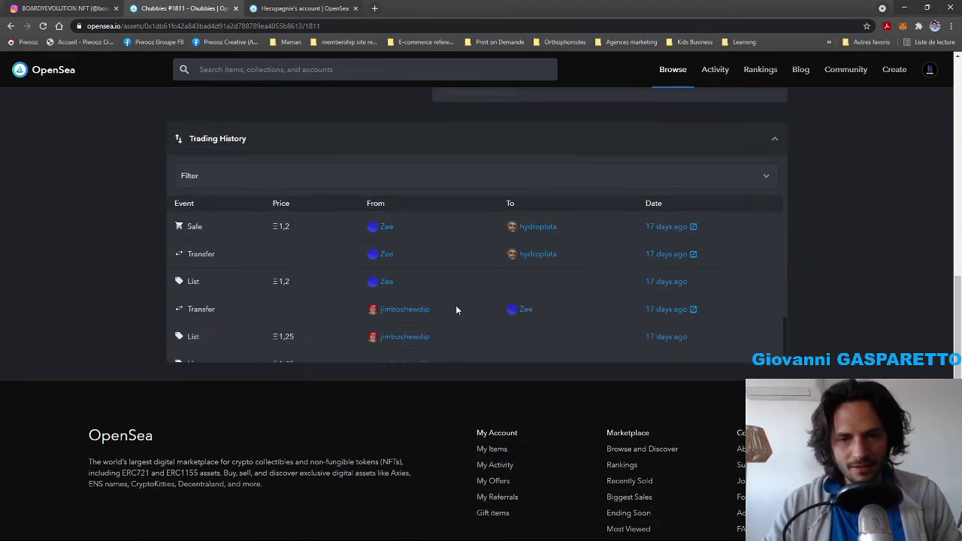
scroll(456, 308, down, 5)
scroll(841, 369, up, 3)
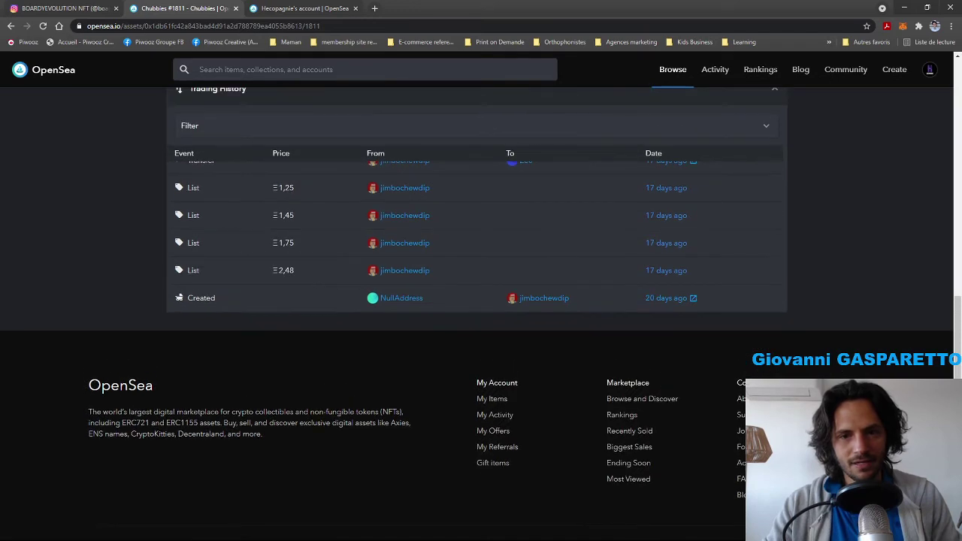
scroll(835, 372, up, 1)
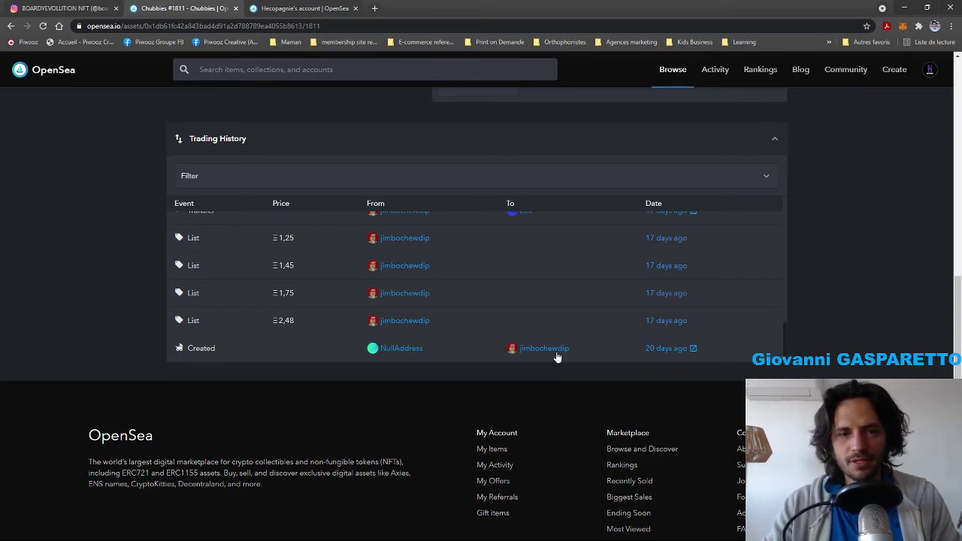
scroll(539, 409, up, 1)
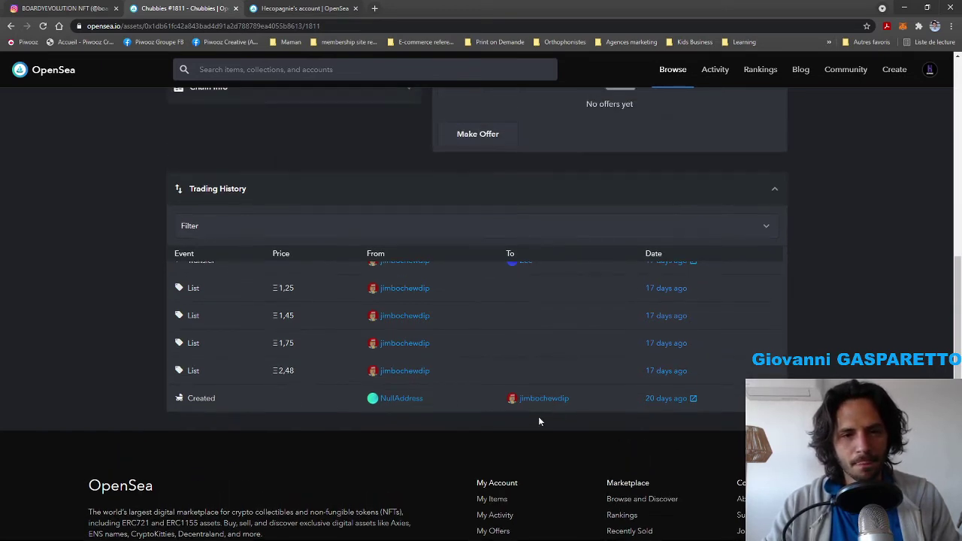
Read the history upward from the 1,2 ETH sale, highlighting the 0,102 offer price.
scroll(280, 376, up, 1)
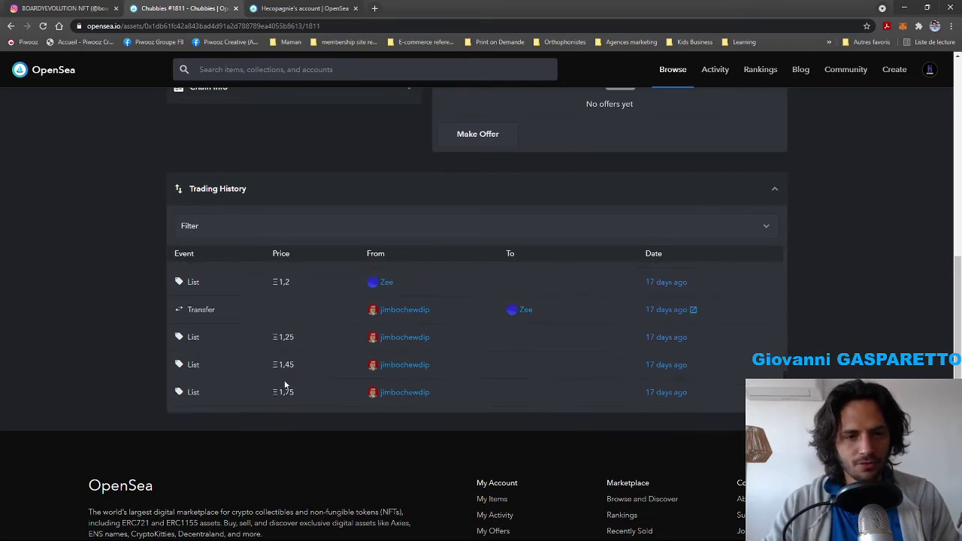
scroll(319, 376, up, 1)
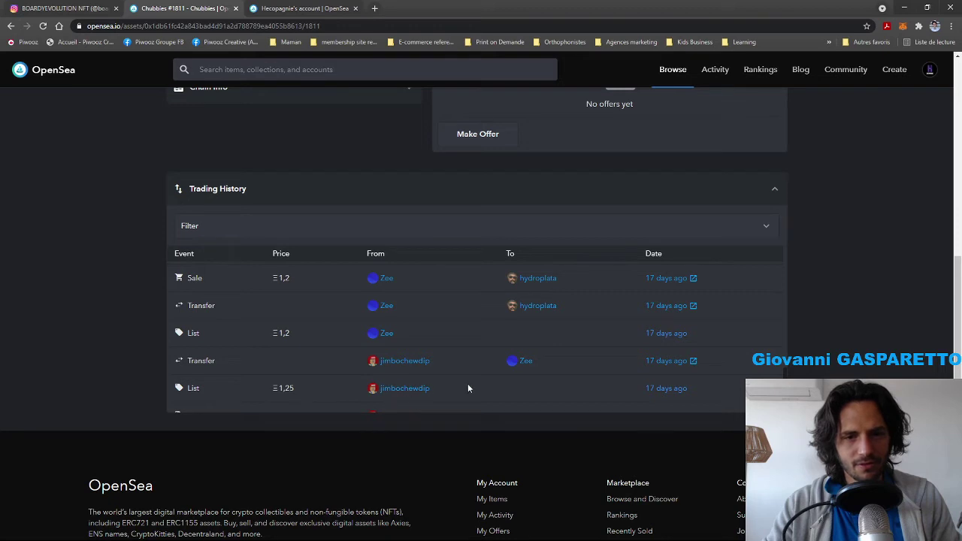
scroll(244, 348, down, 1)
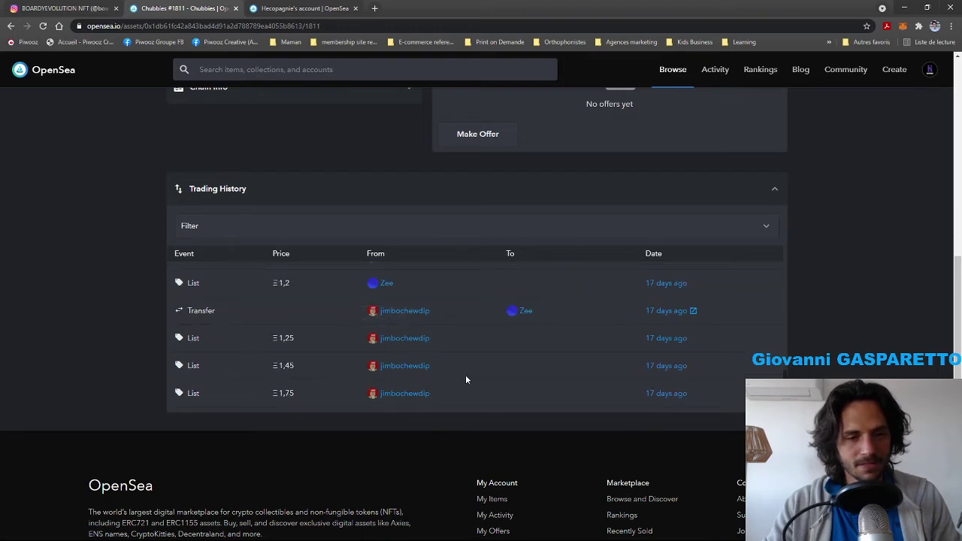
scroll(465, 380, up, 1)
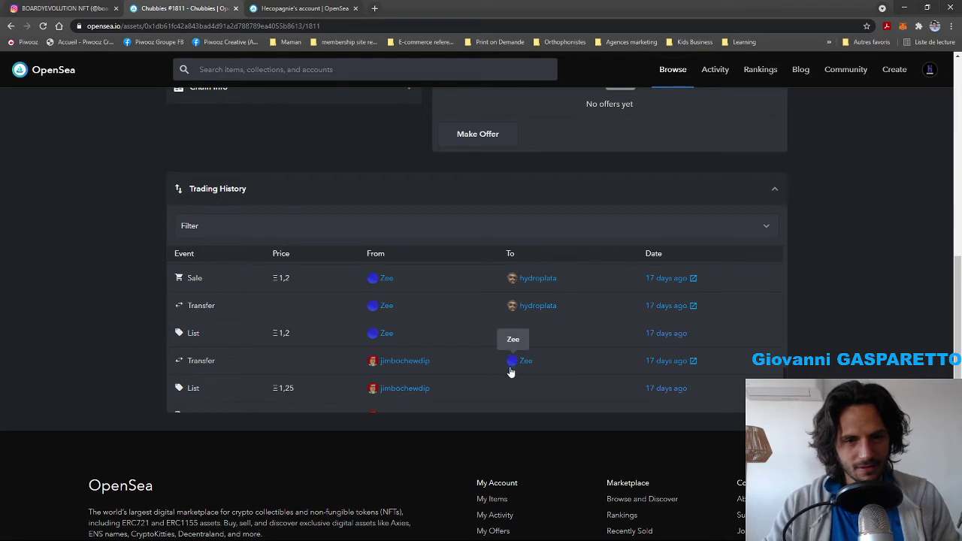
scroll(281, 347, up, 2)
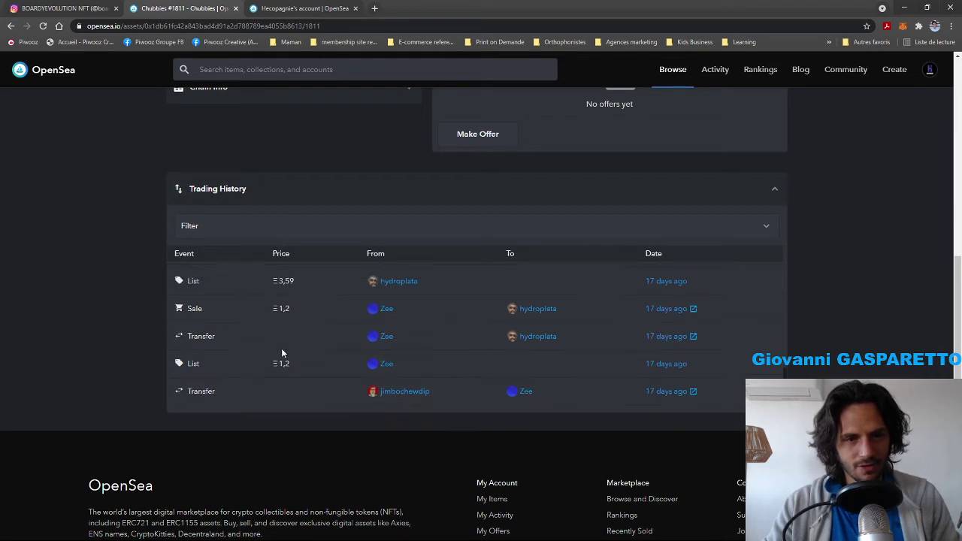
scroll(277, 359, down, 2)
scroll(281, 361, up, 2)
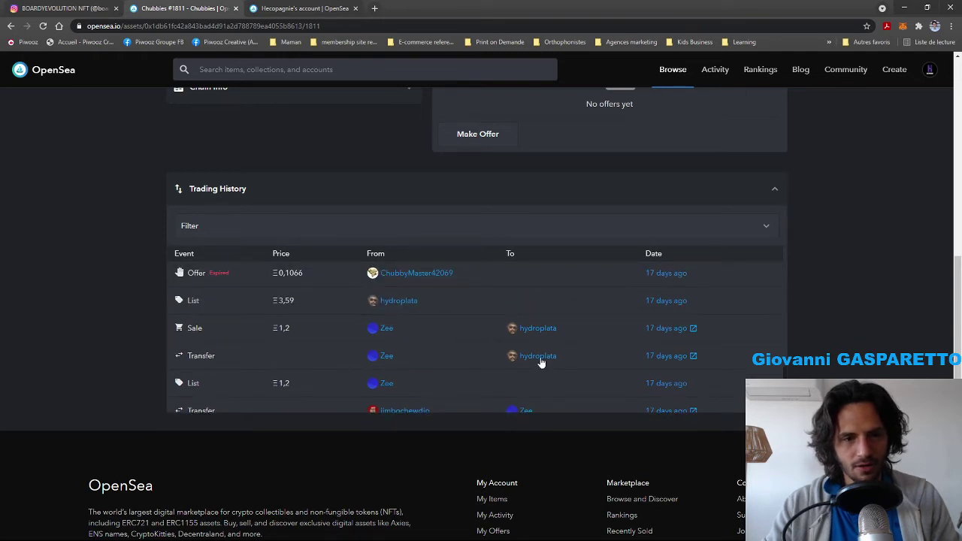
scroll(539, 357, up, 6)
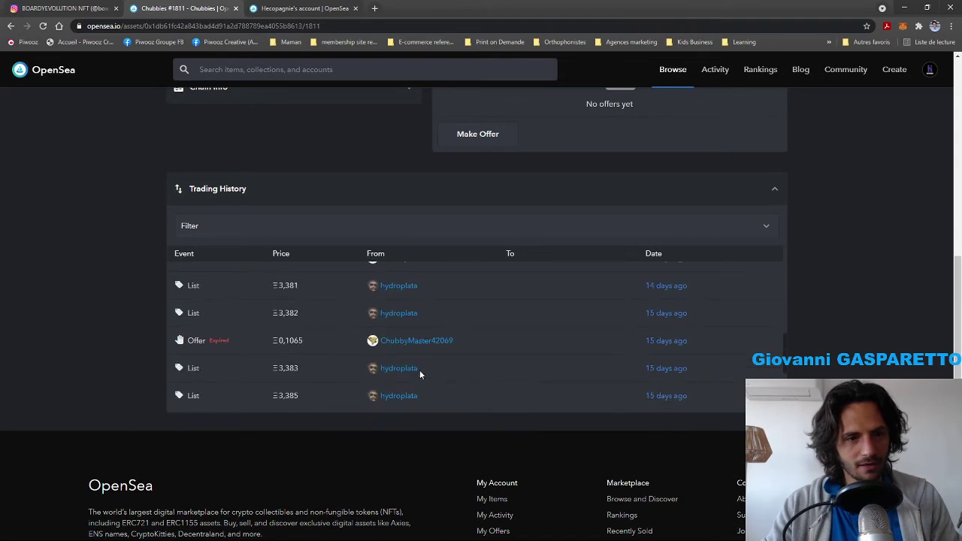
scroll(419, 370, up, 5)
scroll(420, 375, up, 2)
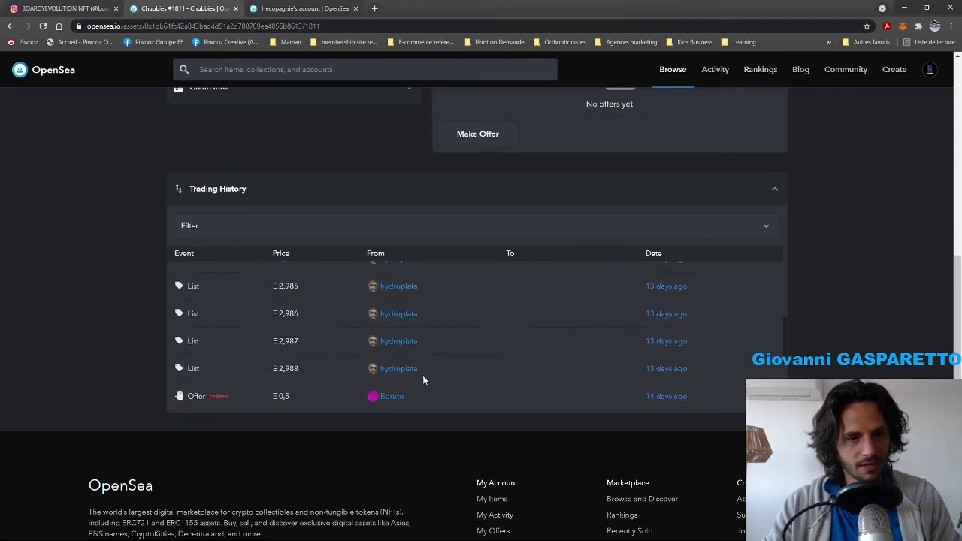
scroll(411, 375, down, 5)
scroll(410, 375, up, 2)
scroll(410, 376, down, 5)
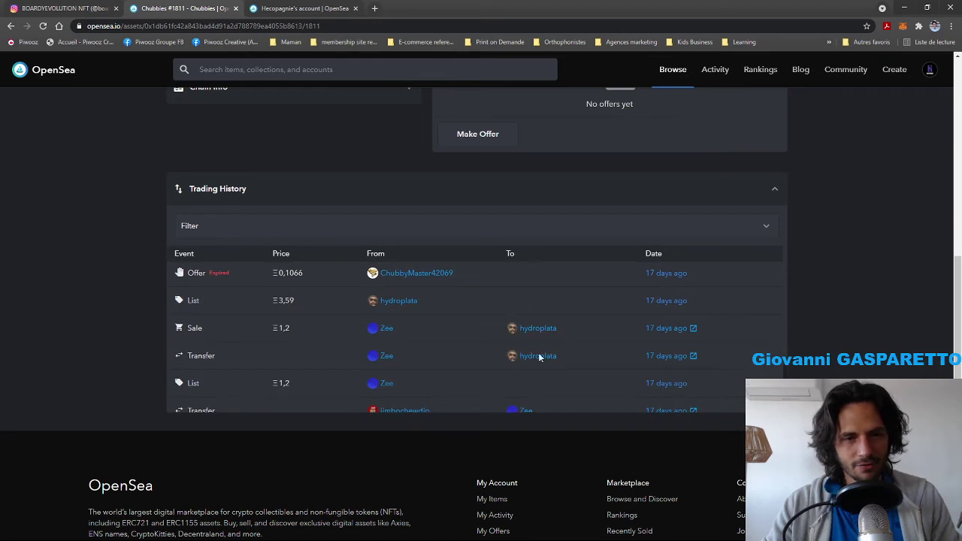
scroll(543, 344, up, 2)
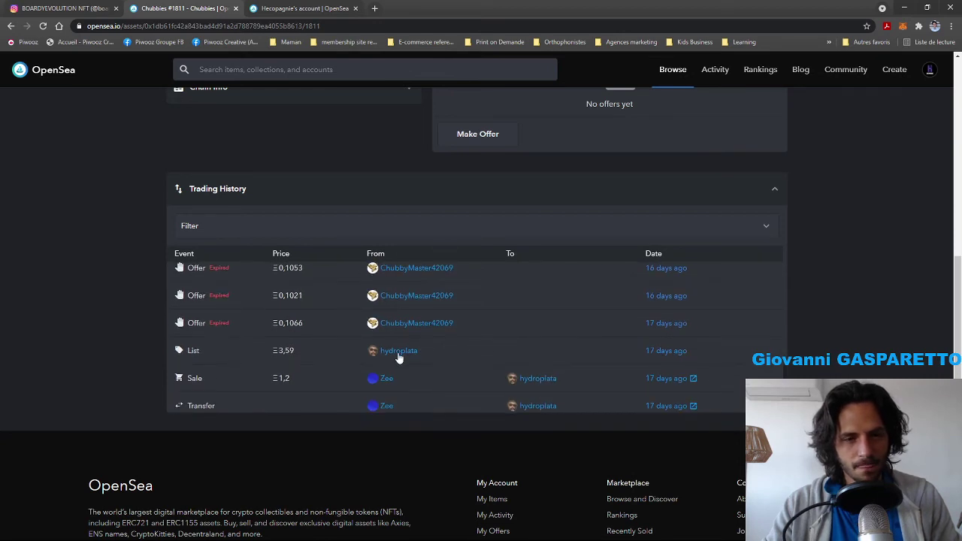
scroll(396, 362, up, 2)
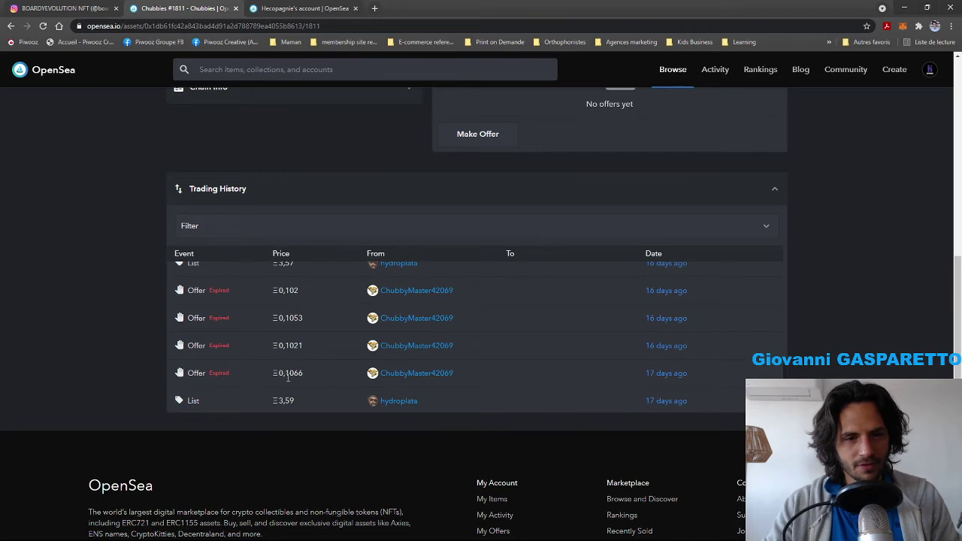
scroll(293, 378, up, 2)
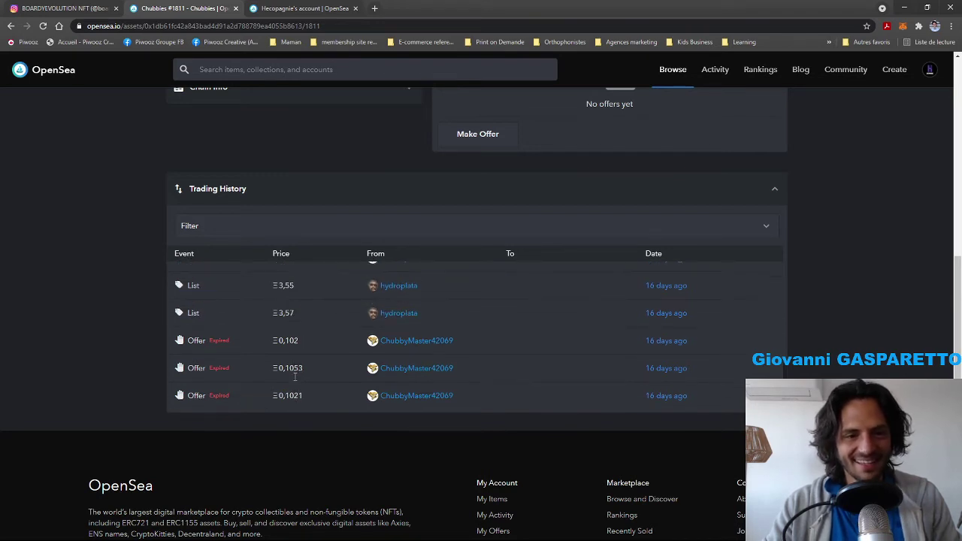
scroll(287, 345, down, 3)
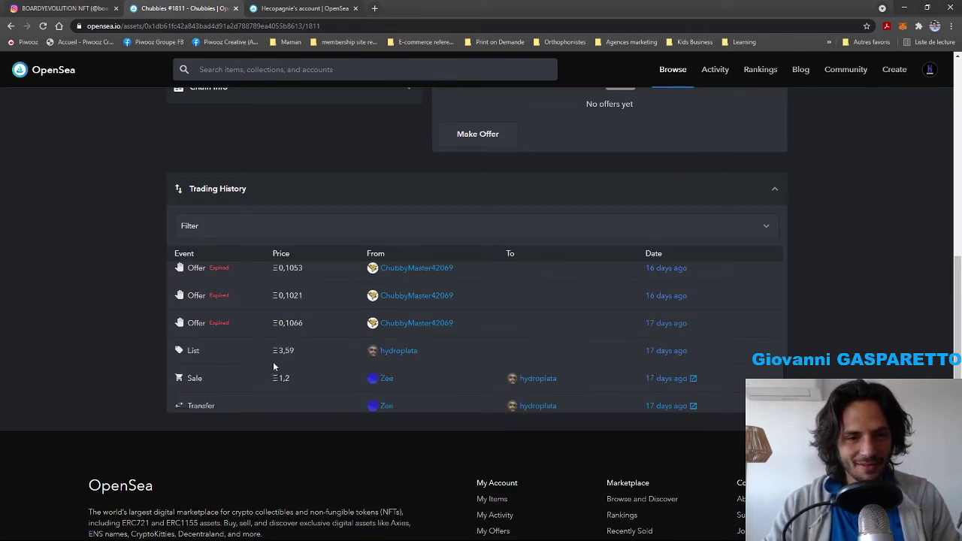
scroll(301, 362, up, 4)
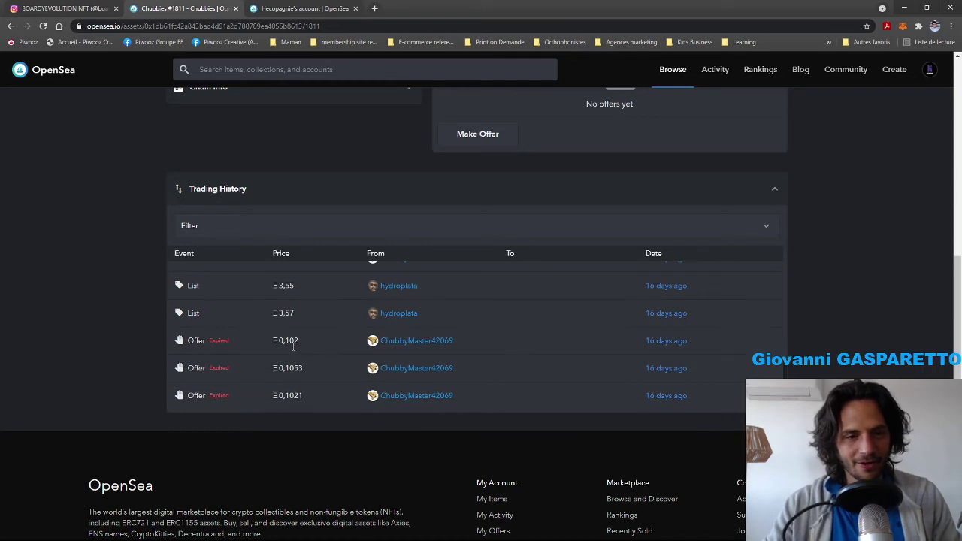
drag(292, 350, 315, 345)
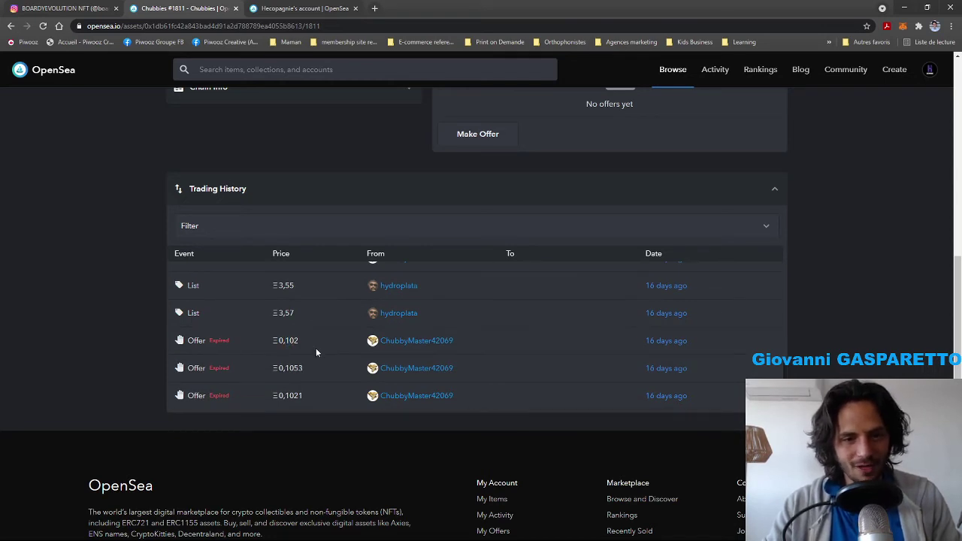
Continue up through relistings around 2,9–3,38 ETH and expired offers like 0,093 and 0,1104.
scroll(303, 346, up, 2)
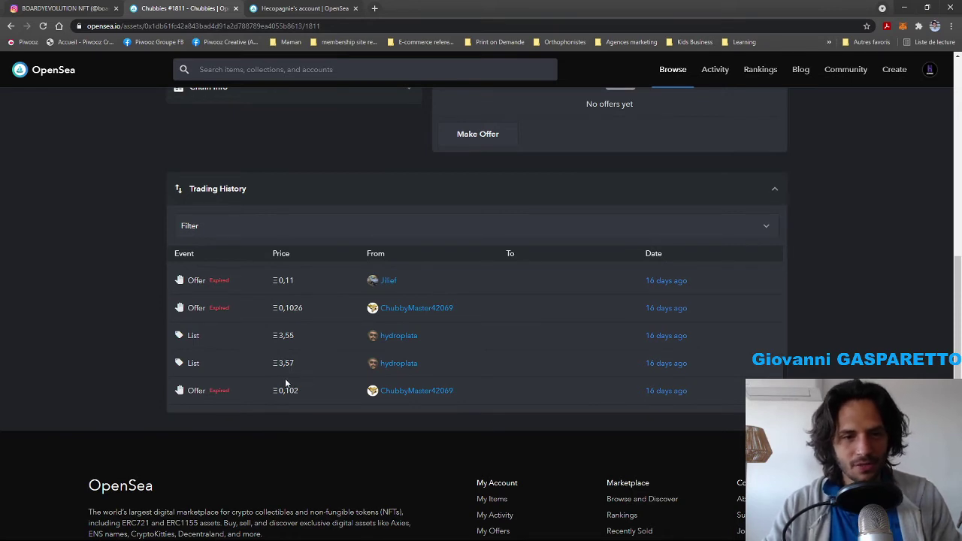
scroll(286, 383, up, 2)
scroll(288, 392, down, 5)
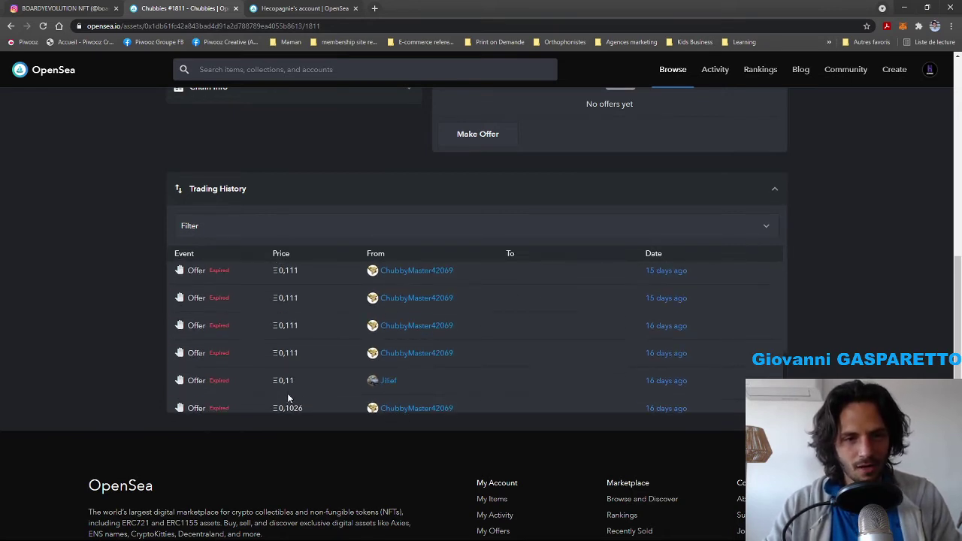
scroll(284, 383, up, 2)
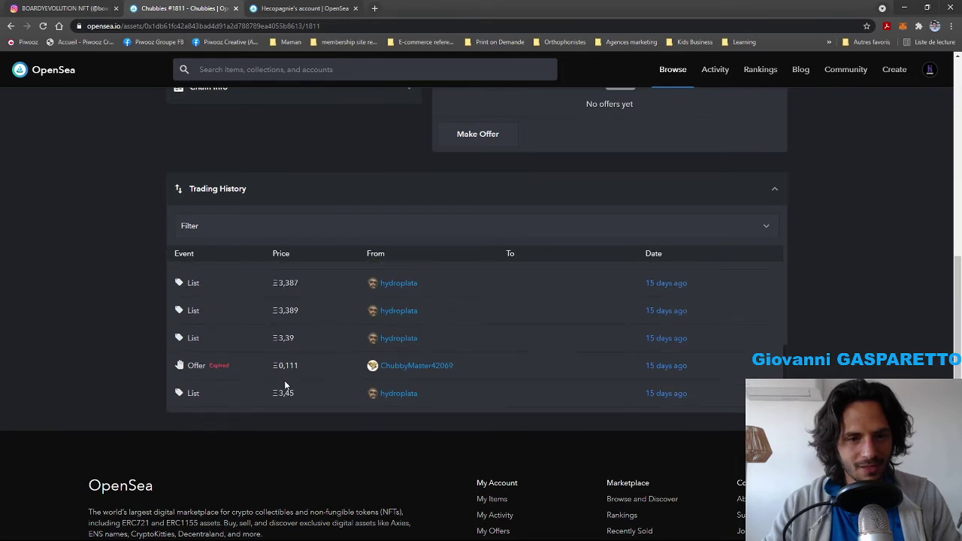
scroll(287, 375, up, 4)
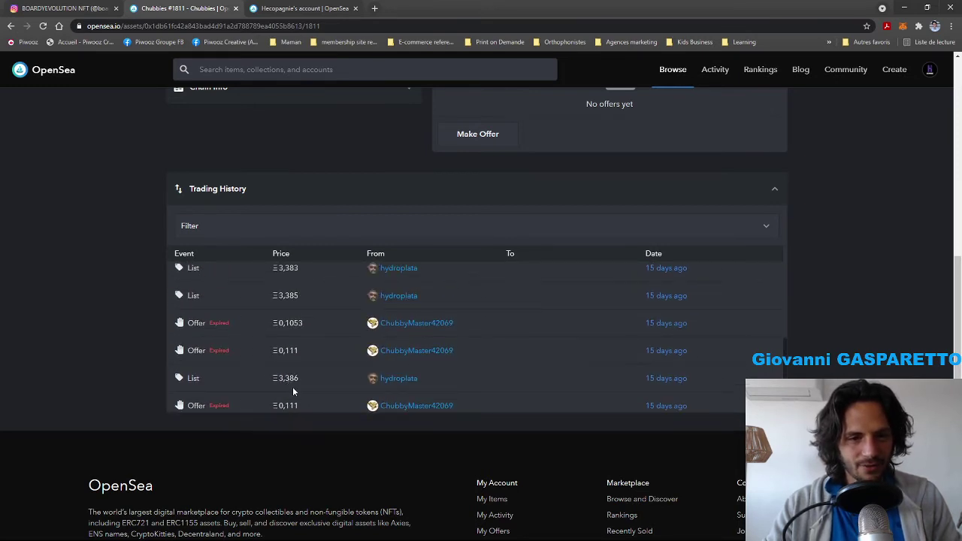
scroll(292, 386, up, 5)
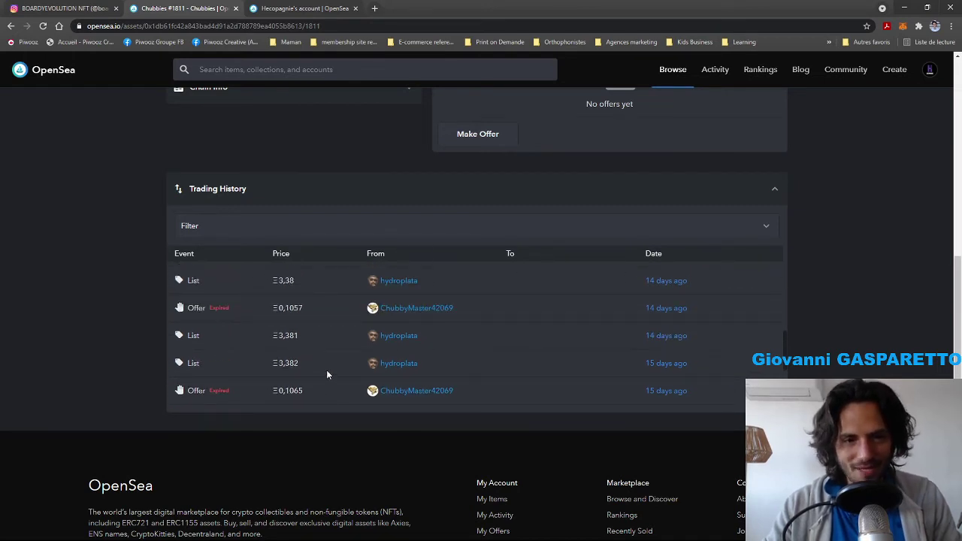
scroll(326, 374, up, 5)
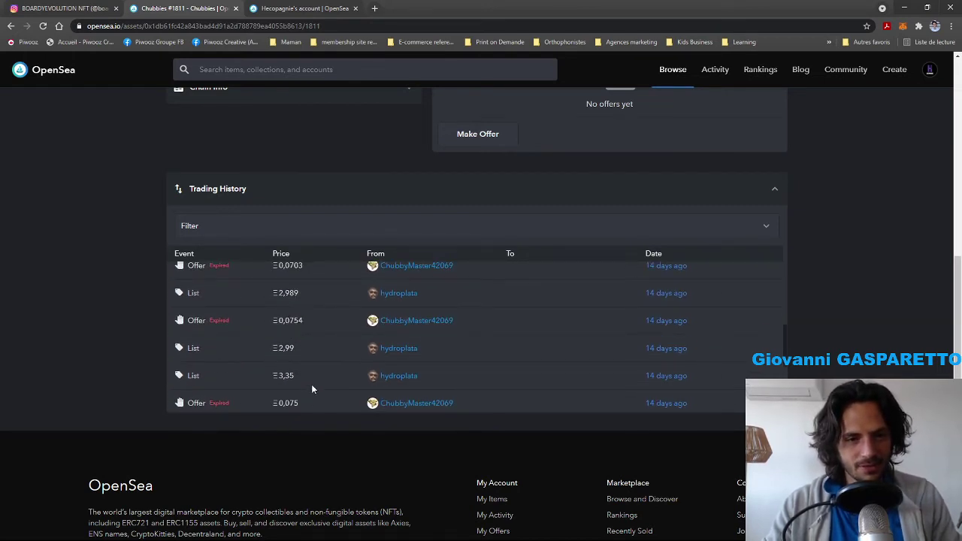
scroll(311, 384, up, 3)
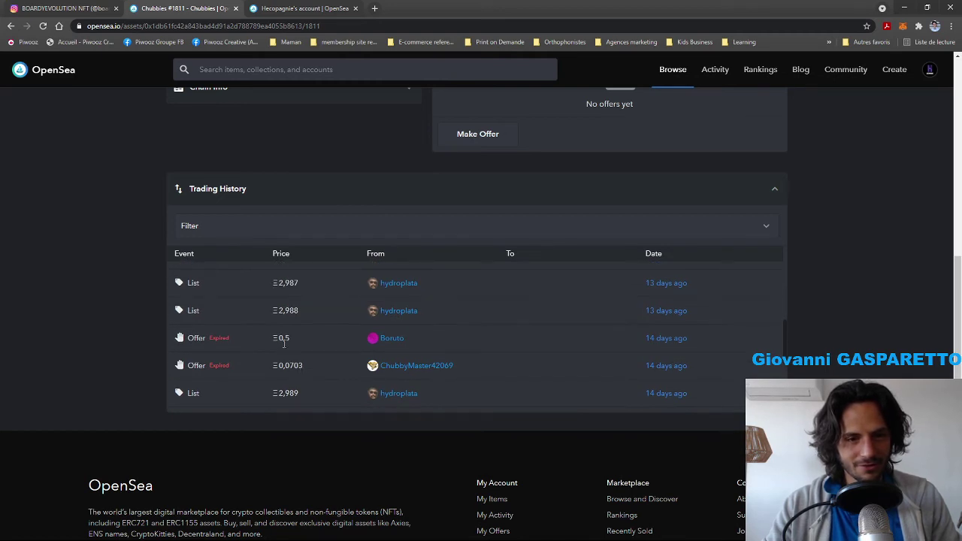
scroll(326, 359, up, 5)
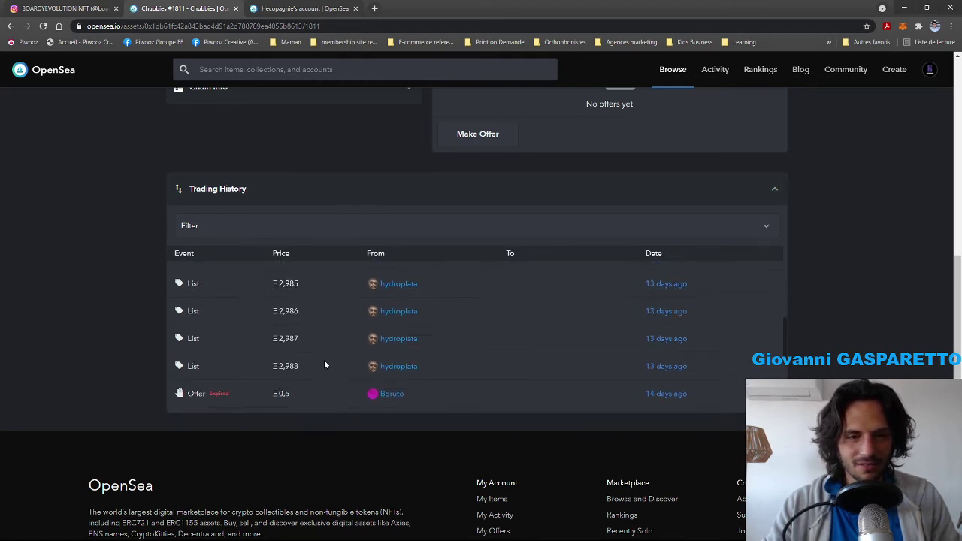
scroll(316, 366, up, 3)
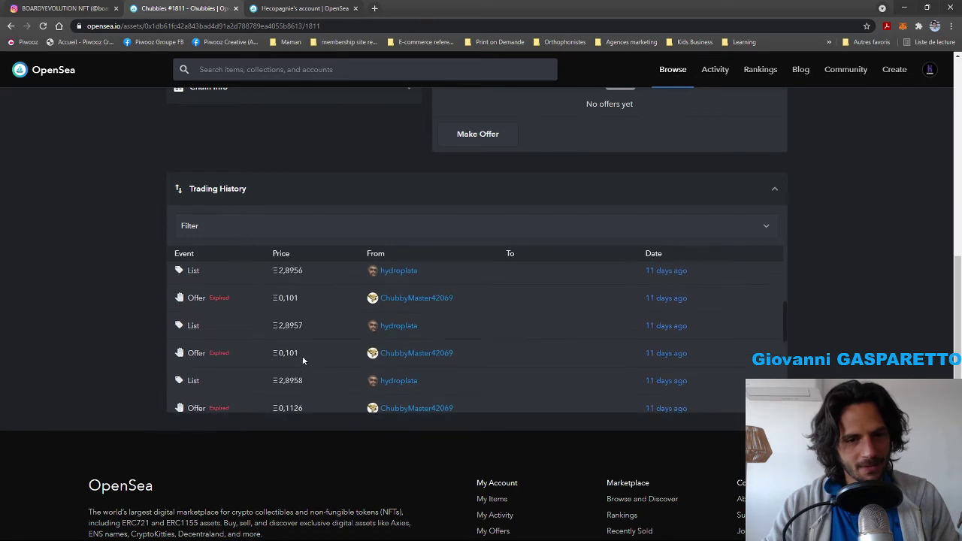
scroll(281, 298, up, 3)
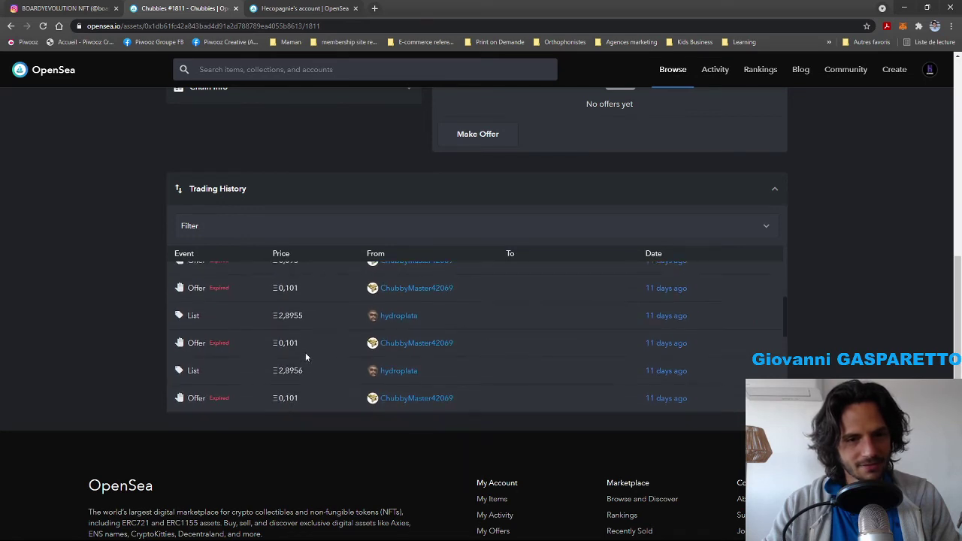
scroll(295, 359, up, 1)
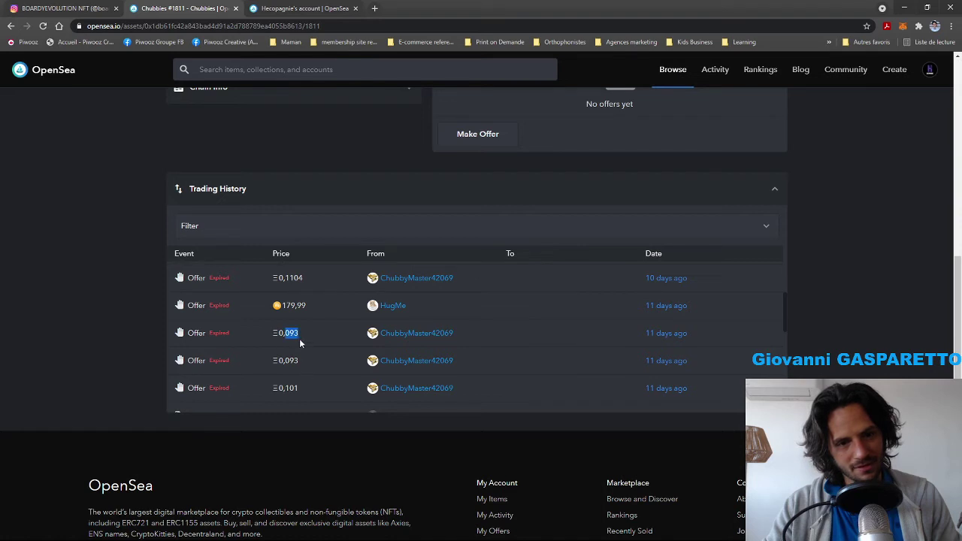
Highlight the 179,99 DAI offer price in the trading history.
click(301, 343)
scroll(304, 351, up, 1)
scroll(305, 366, down, 1)
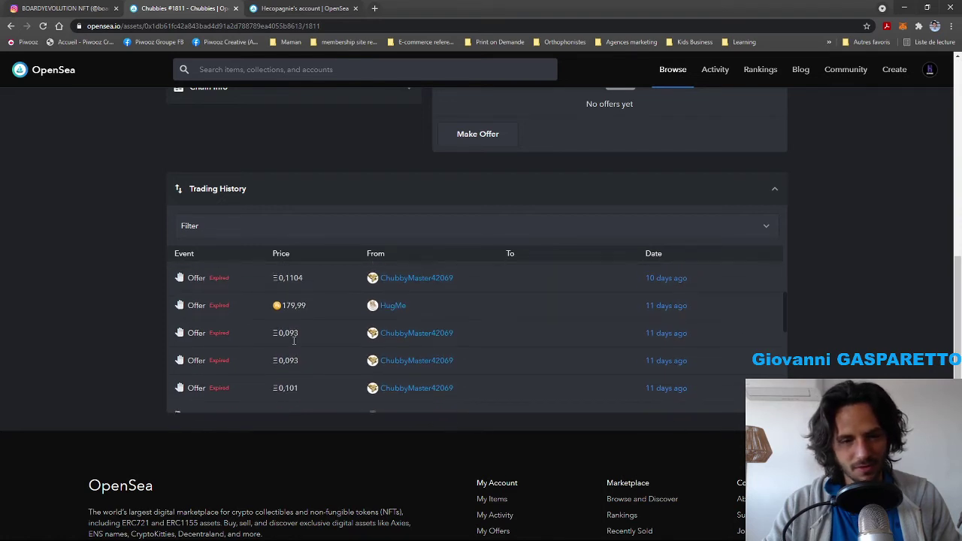
scroll(284, 343, up, 3)
double_click(301, 358)
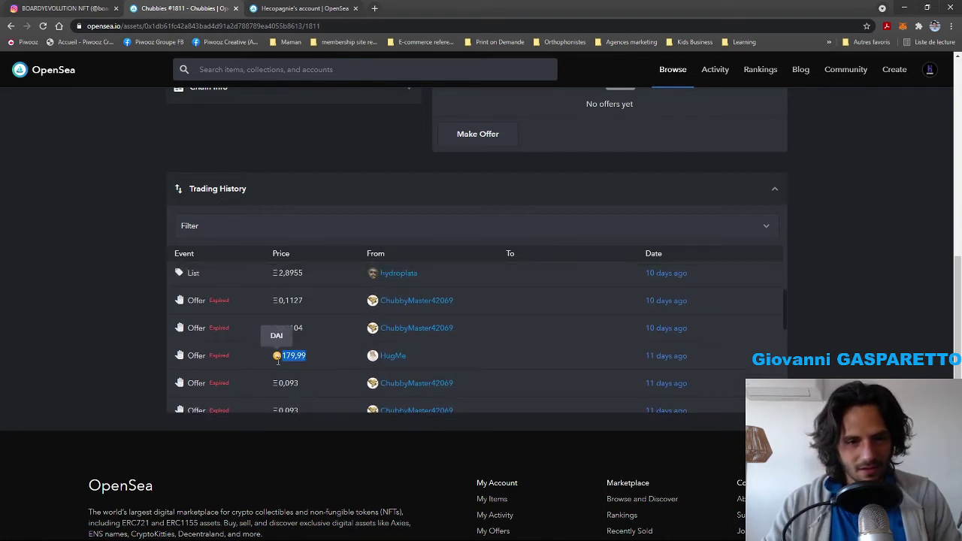
Highlight the expired Ξ0,9 offer and scroll to the 1,2 ETH sale from 17 days ago.
scroll(319, 373, up, 3)
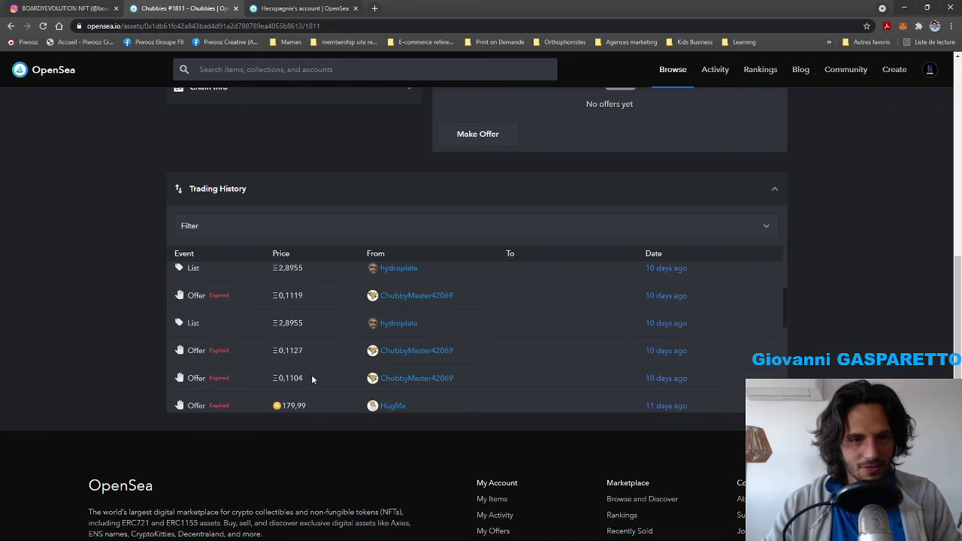
scroll(300, 342, up, 6)
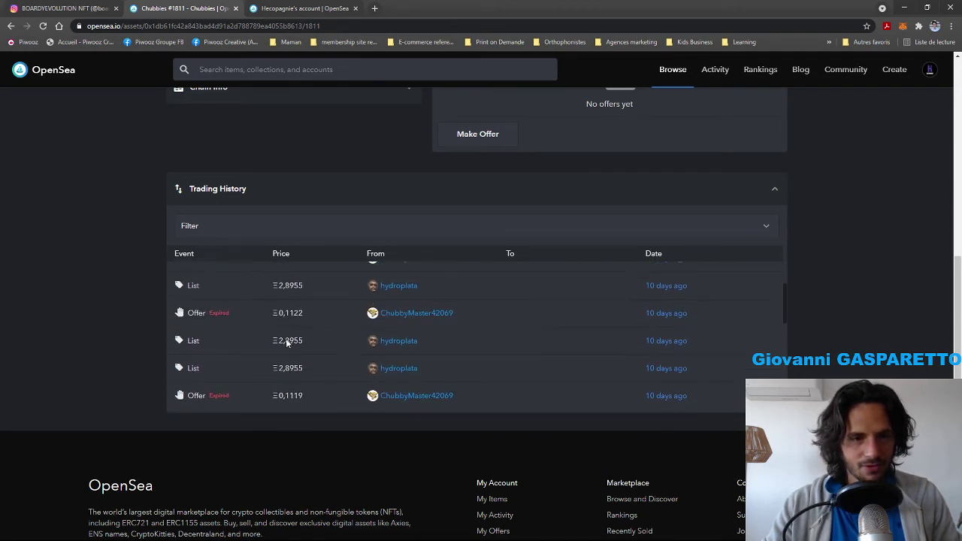
scroll(292, 328, up, 5)
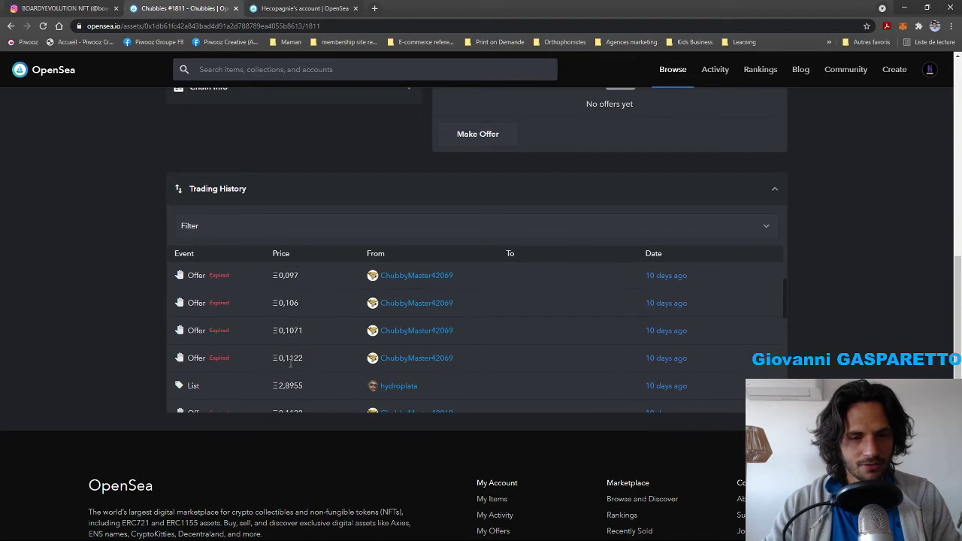
scroll(304, 370, up, 3)
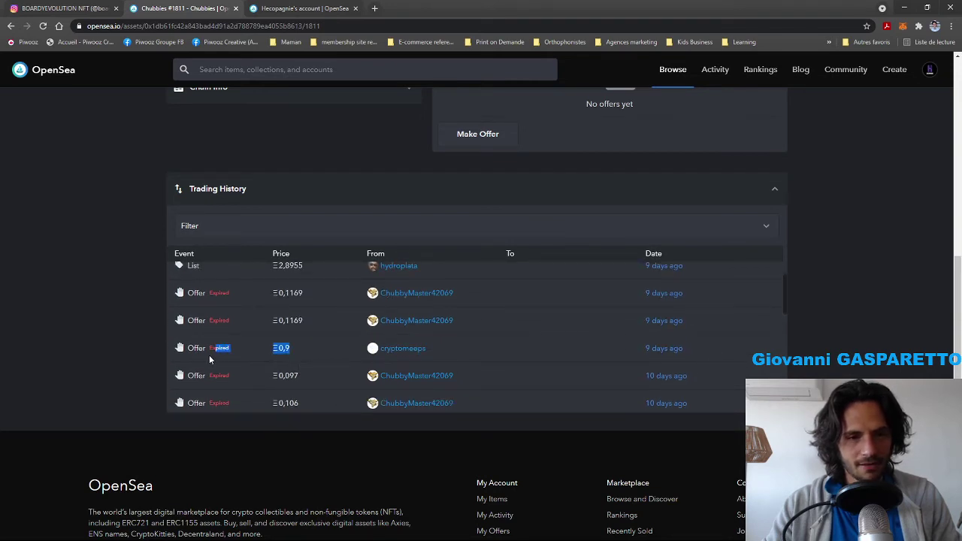
click(308, 354)
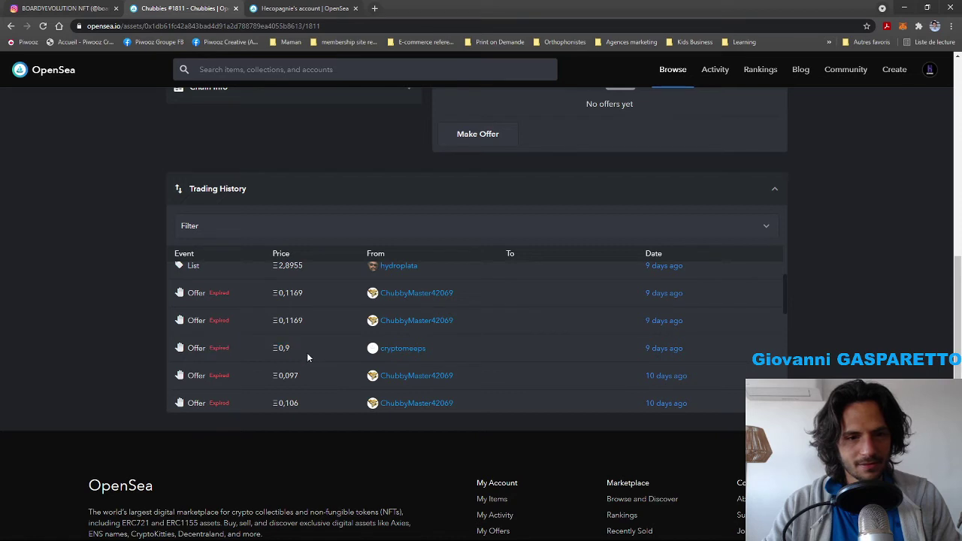
drag(307, 358, 210, 361)
scroll(270, 350, up, 3)
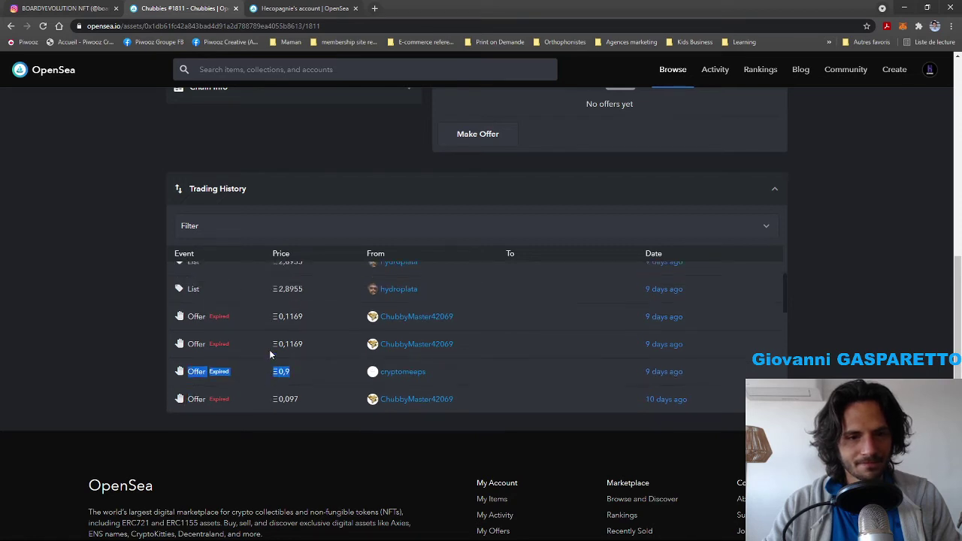
scroll(350, 361, down, 5)
scroll(328, 361, down, 5)
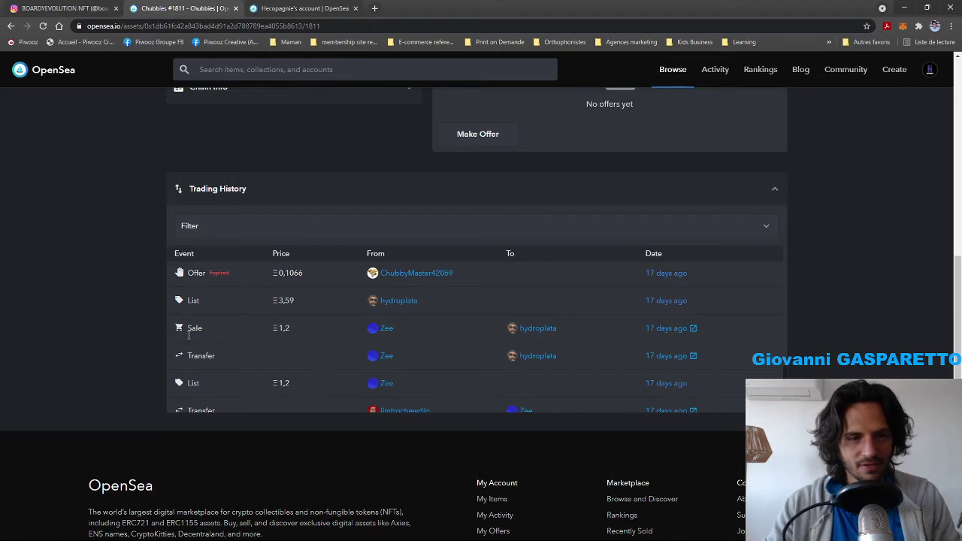
Scroll the history up to the newest rows and highlight the 2,8955 listing price.
mouse_move(188, 336)
mouse_down()
mouse_move(482, 366)
mouse_move(192, 340)
mouse_up()
scroll(215, 337, down, 5)
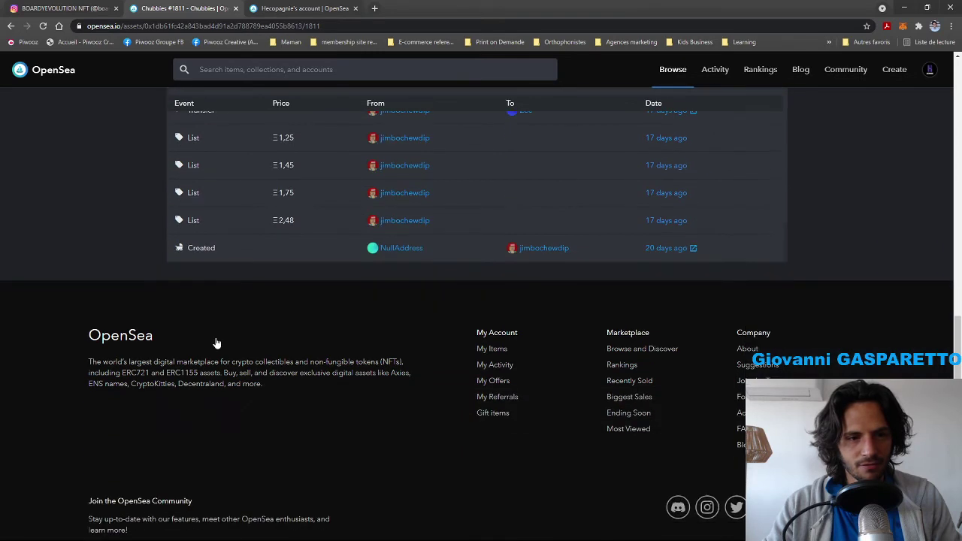
scroll(215, 343, up, 5)
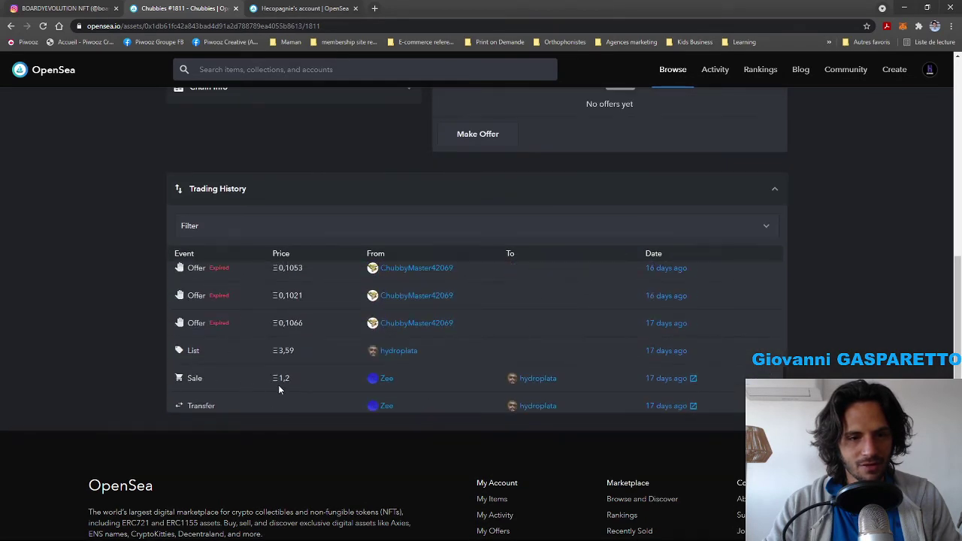
scroll(339, 377, up, 10)
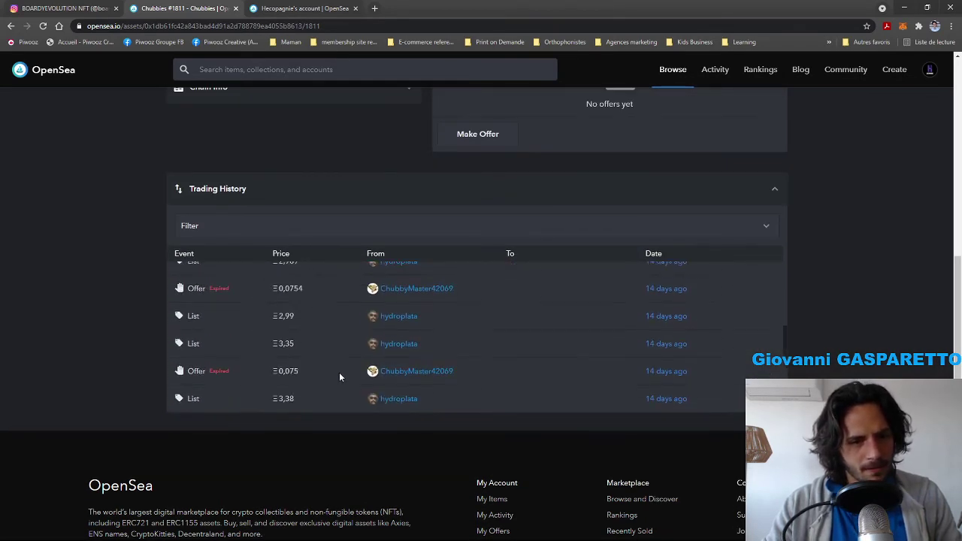
scroll(331, 379, up, 5)
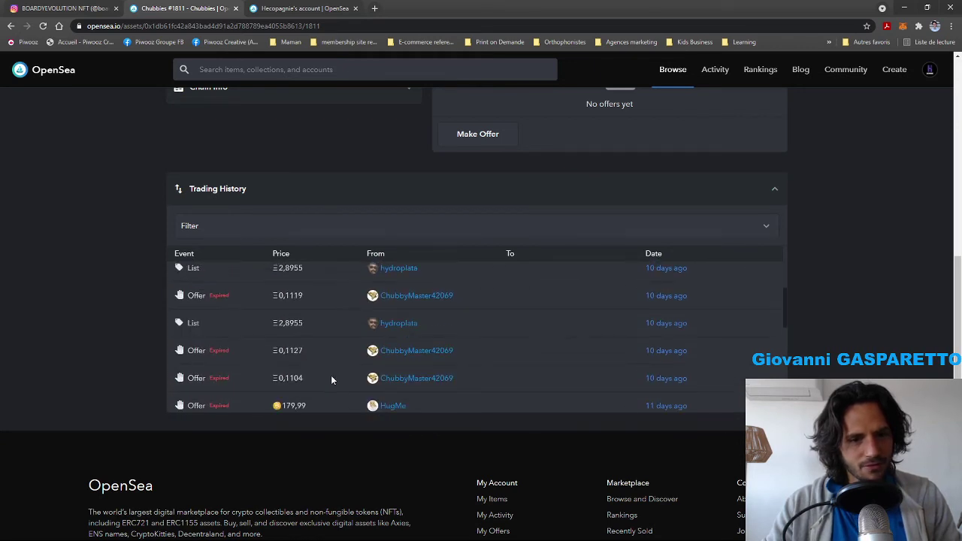
scroll(310, 385, up, 5)
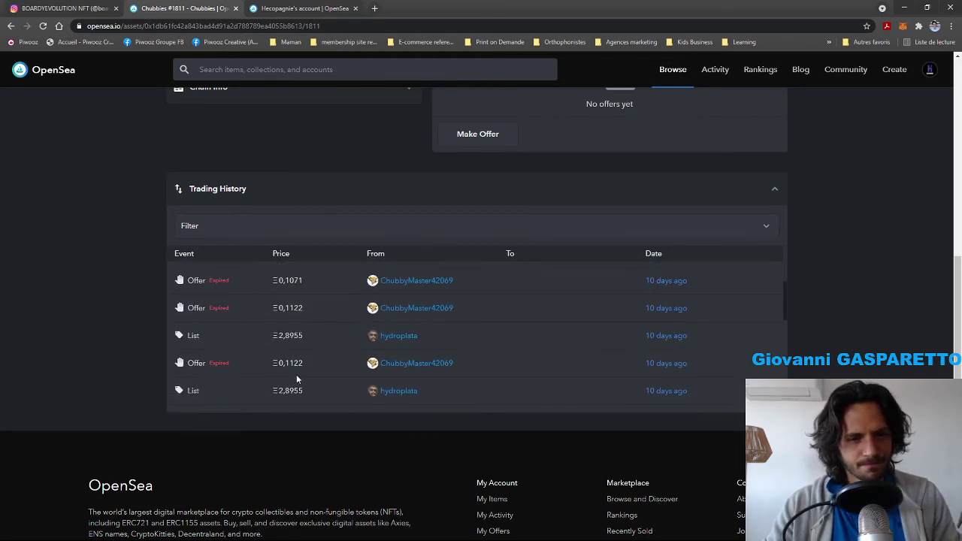
scroll(286, 368, up, 5)
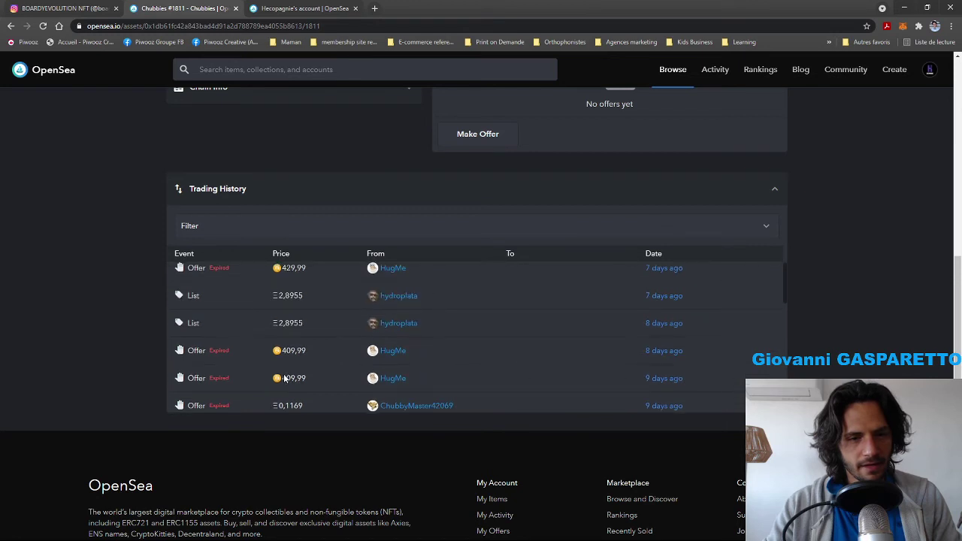
scroll(292, 383, up, 5)
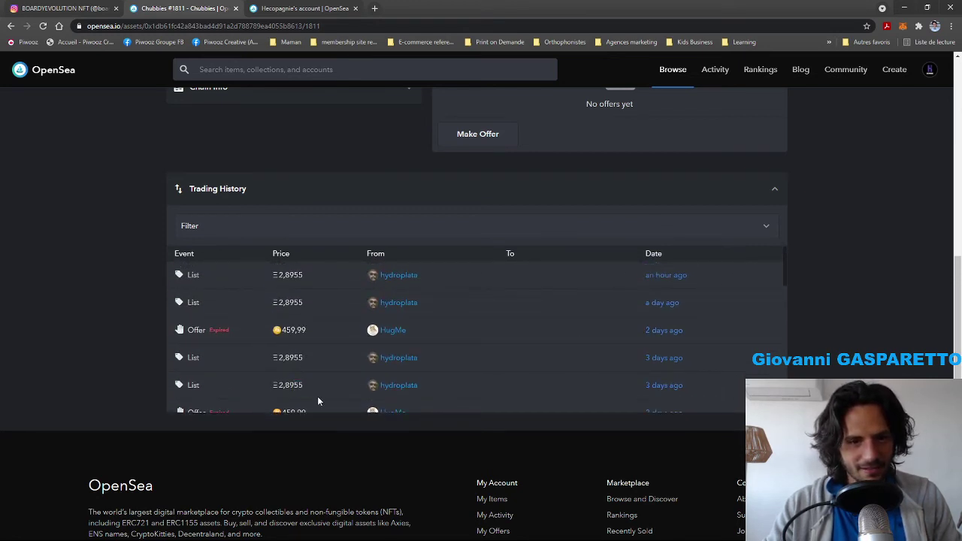
scroll(316, 394, down, 3)
double_click(314, 395)
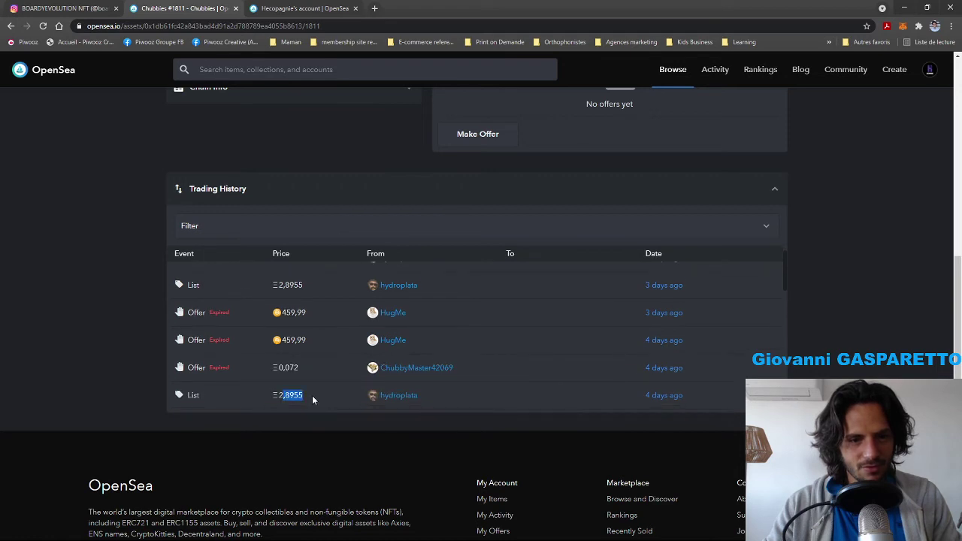
Return to the page top, highlighting the description's 10000 and the price's dollar value.
scroll(311, 400, up, 4)
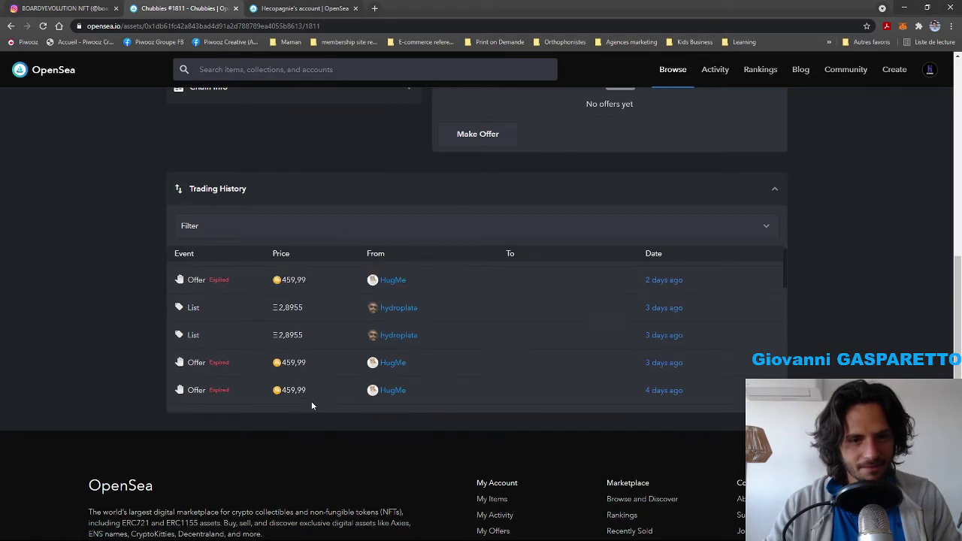
scroll(308, 346, up, 1)
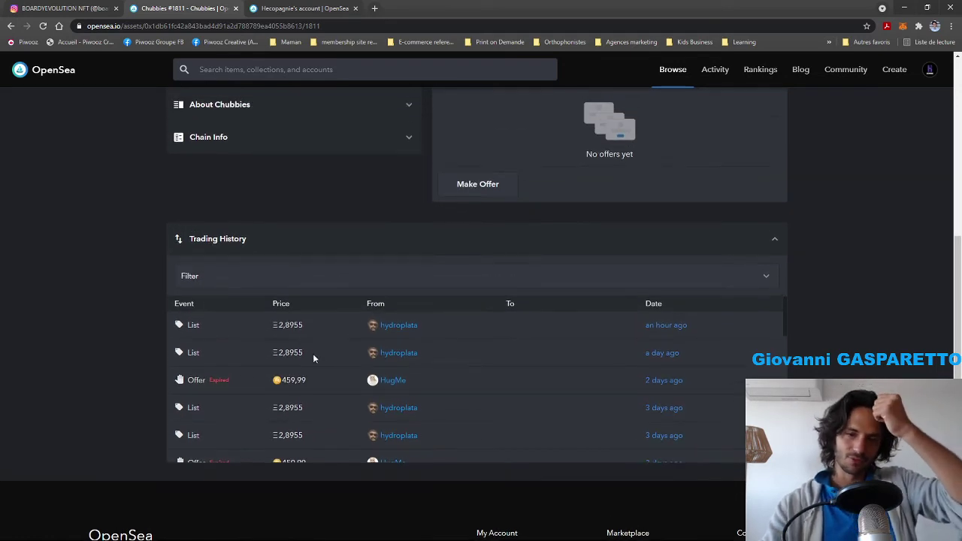
scroll(902, 329, up, 6)
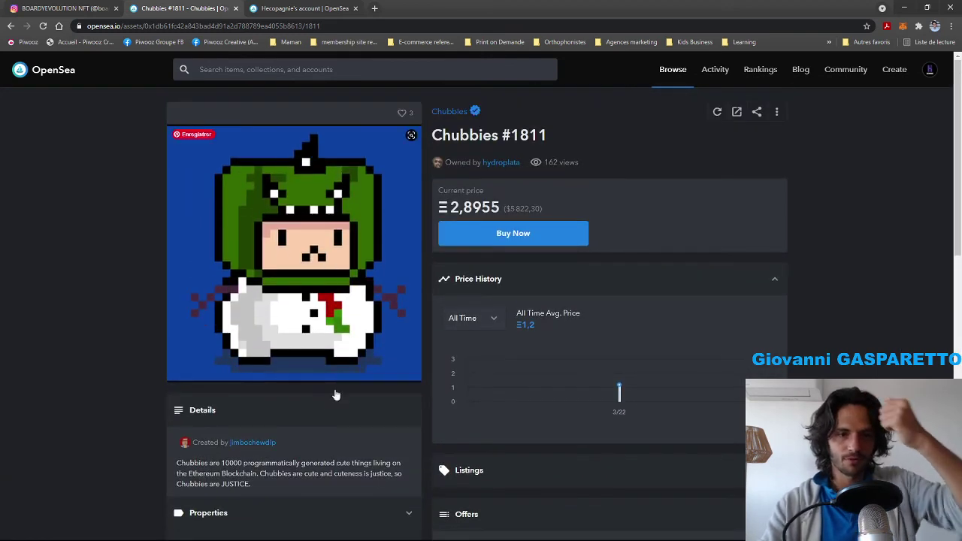
scroll(331, 421, down, 2)
double_click(231, 363)
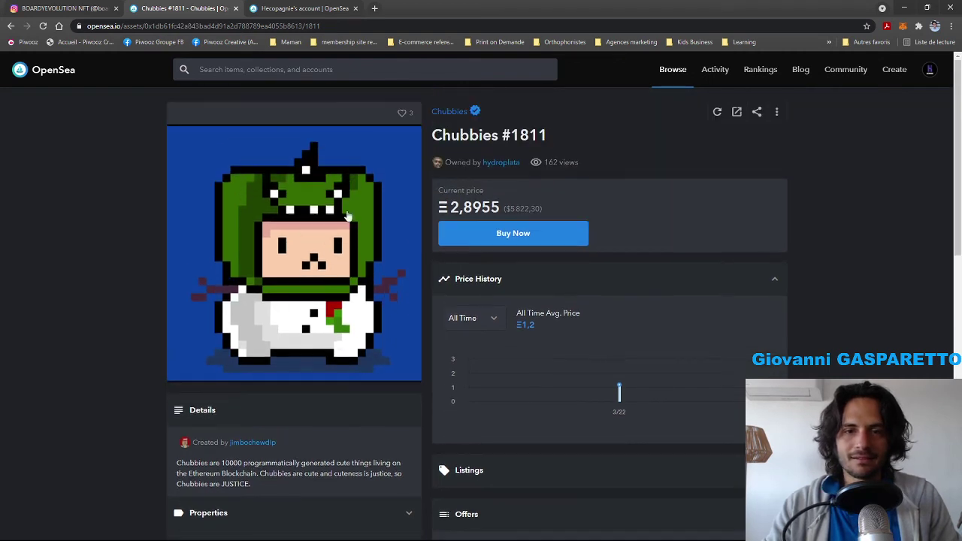
scroll(646, 188, up, 2)
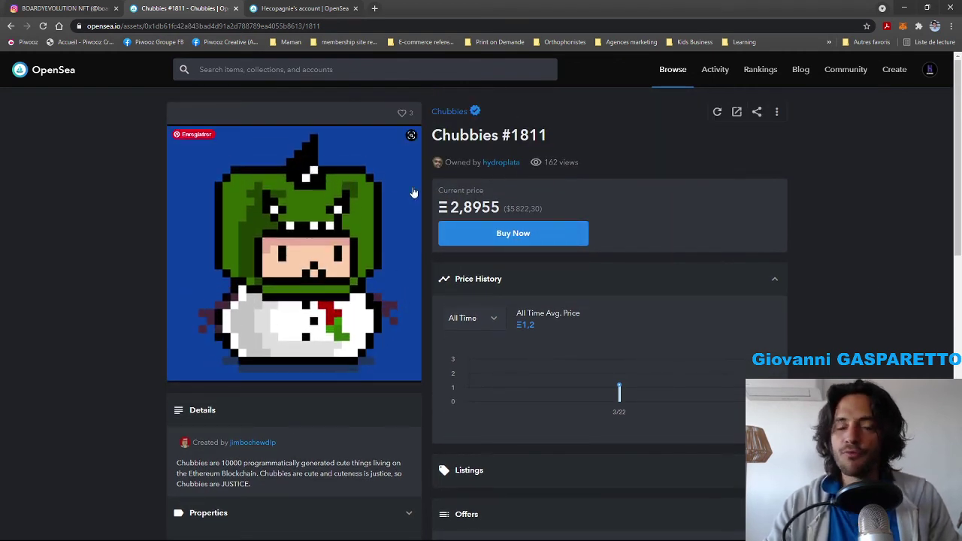
drag(509, 209, 541, 208)
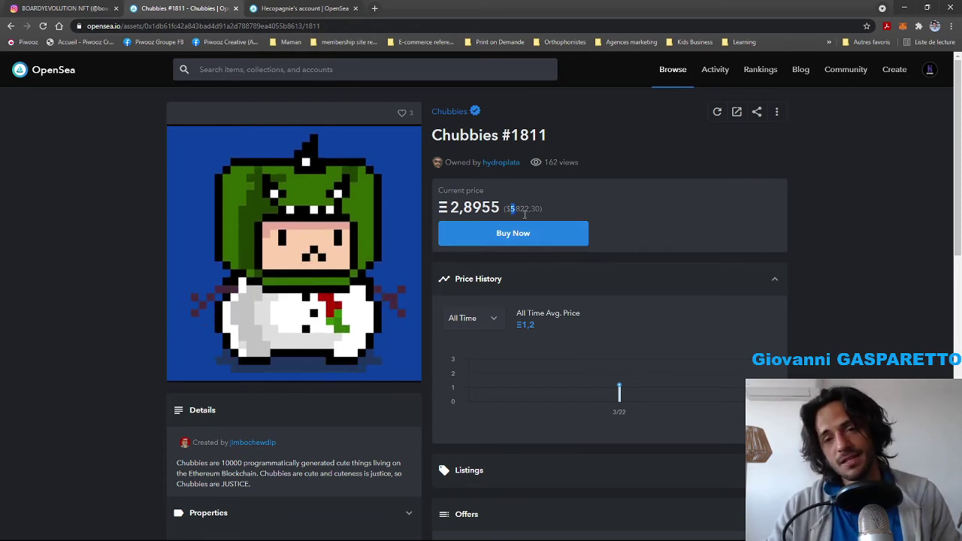
Buy Chubbies #1811 and add funds by card, quoting 200 € for about 0.1137 ETH.
click(513, 256)
click(513, 236)
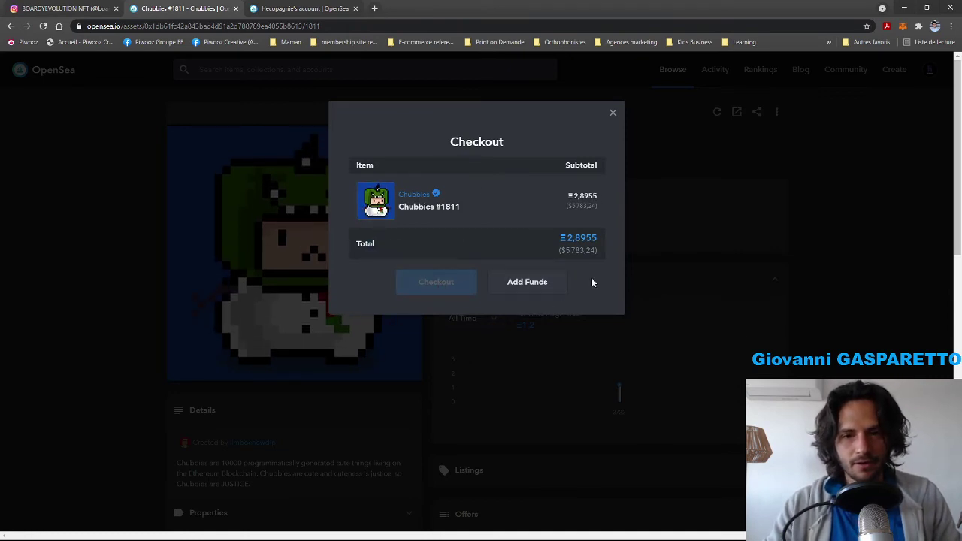
click(528, 283)
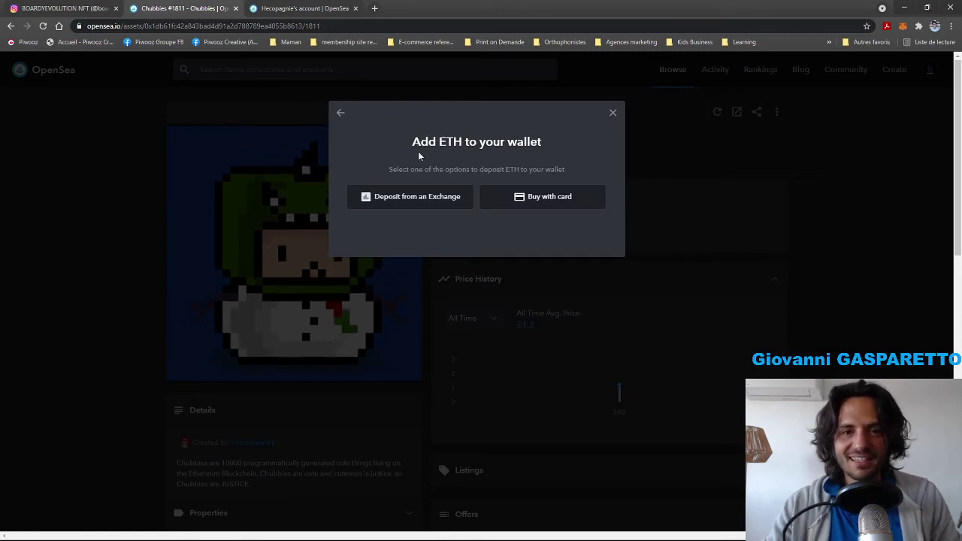
click(545, 201)
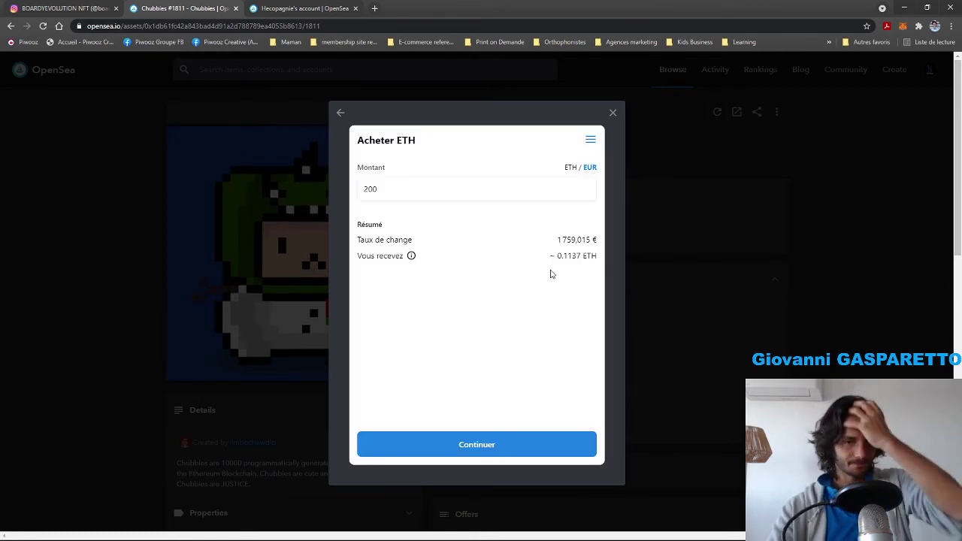
Keep the 200 € ETH amount and confirm it along with the wallet address.
drag(387, 189, 349, 194)
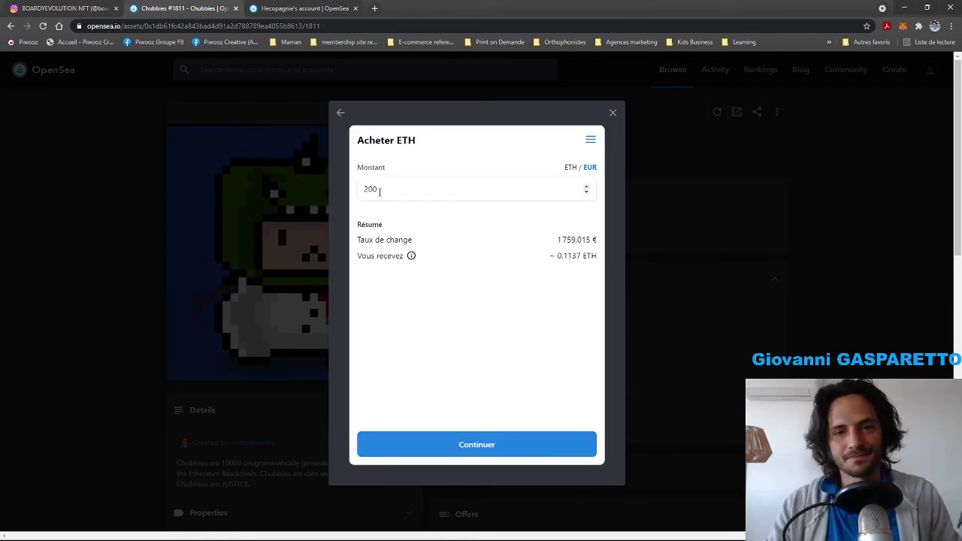
click(397, 215)
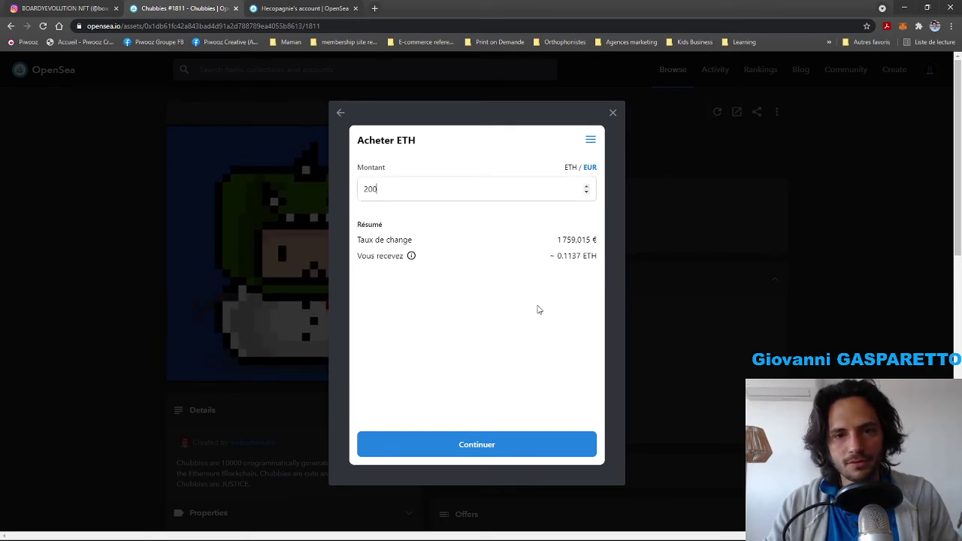
click(487, 450)
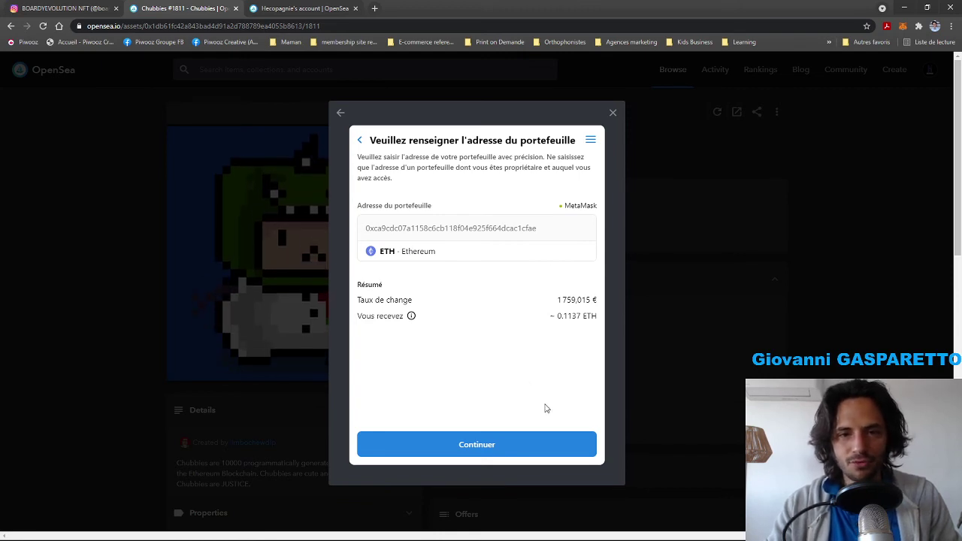
click(490, 445)
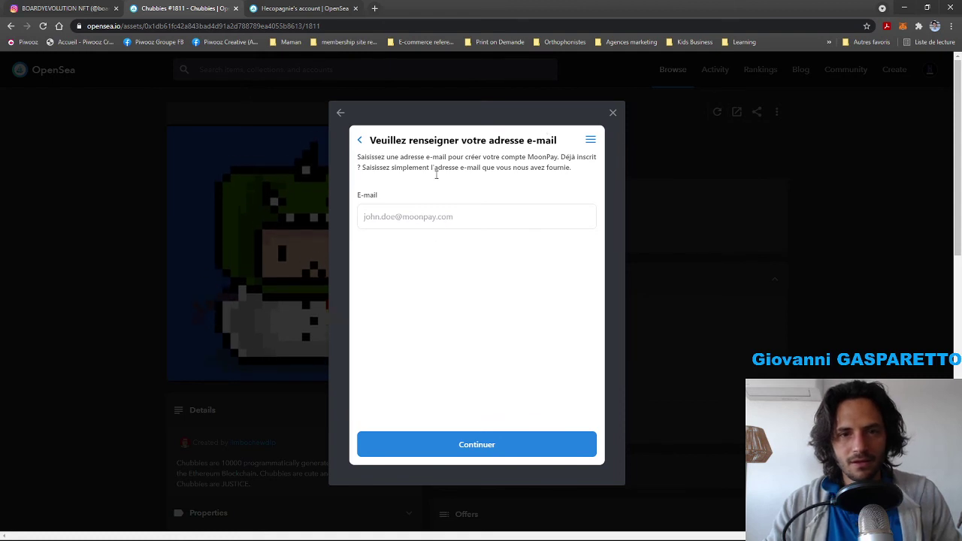
Fill in the account e-mail address from autofill and submit it.
drag(436, 172, 579, 202)
click(491, 224)
click(423, 250)
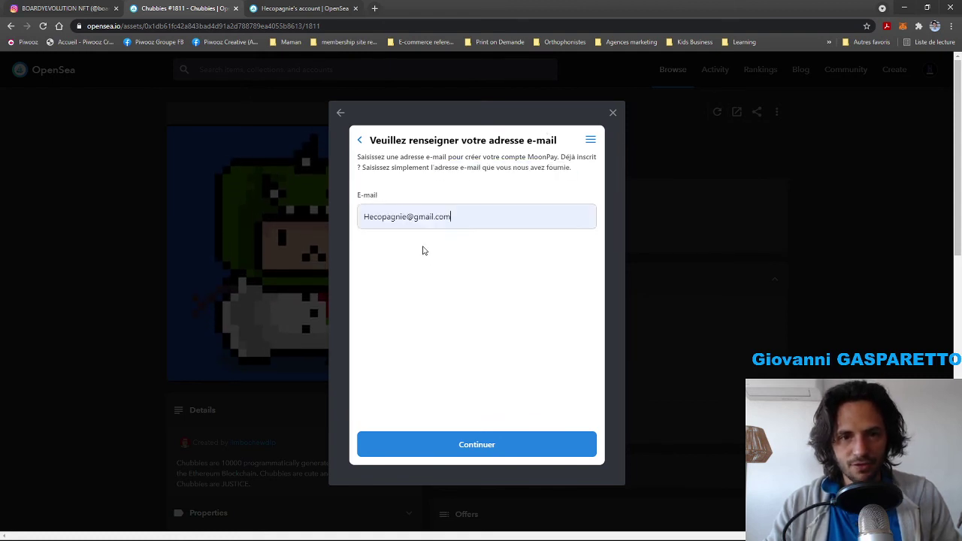
click(525, 445)
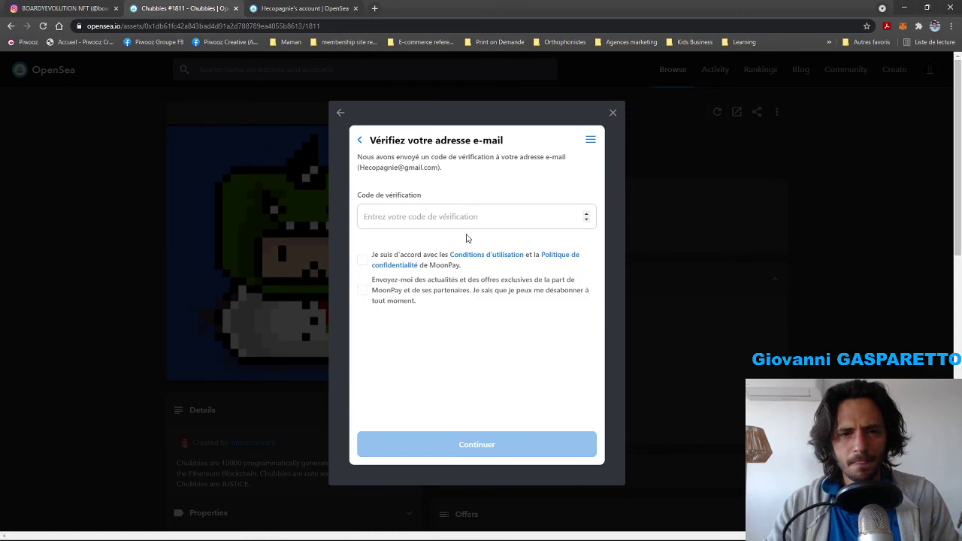
click(374, 8)
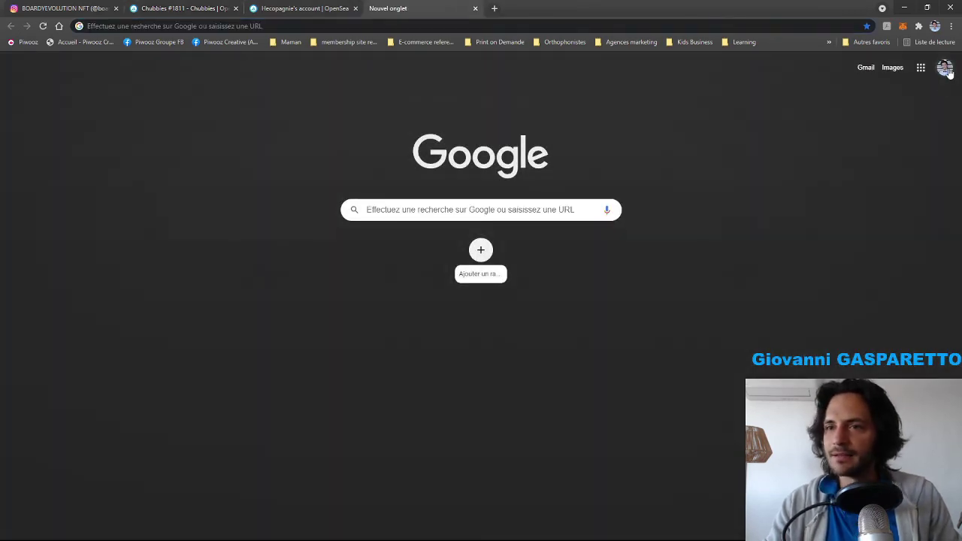
Switch to the receiving Google account, open the 'OpenSea via MoonPay' login-code email, then return to Chubbies #1811.
click(945, 67)
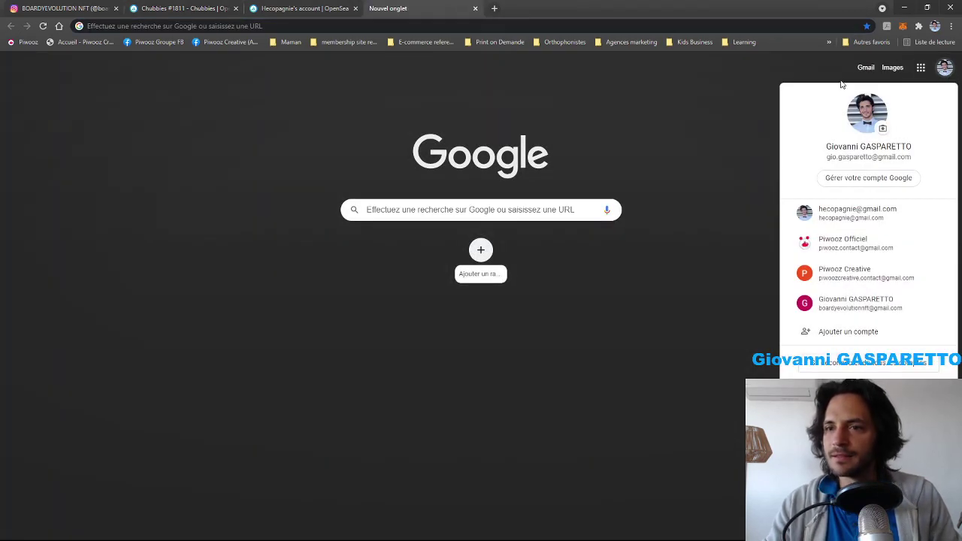
click(867, 224)
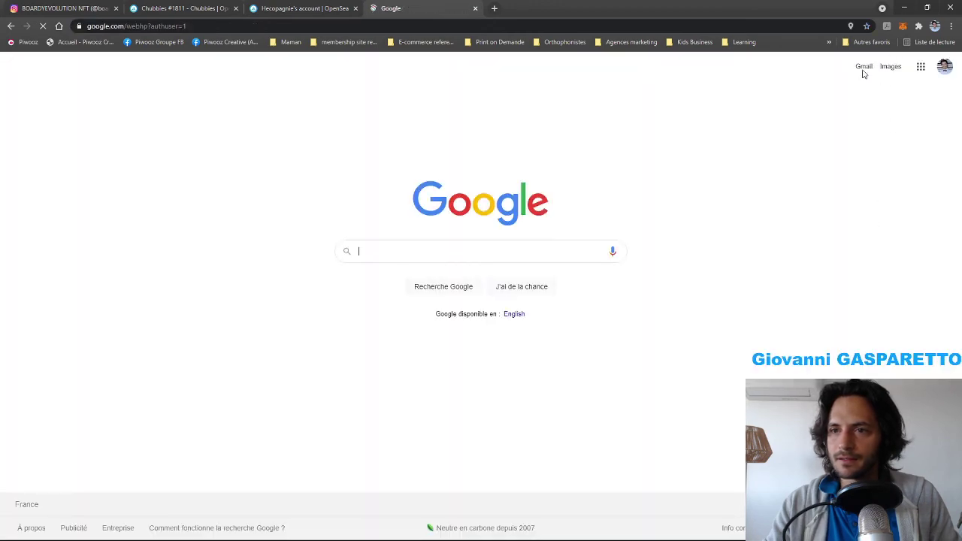
click(863, 70)
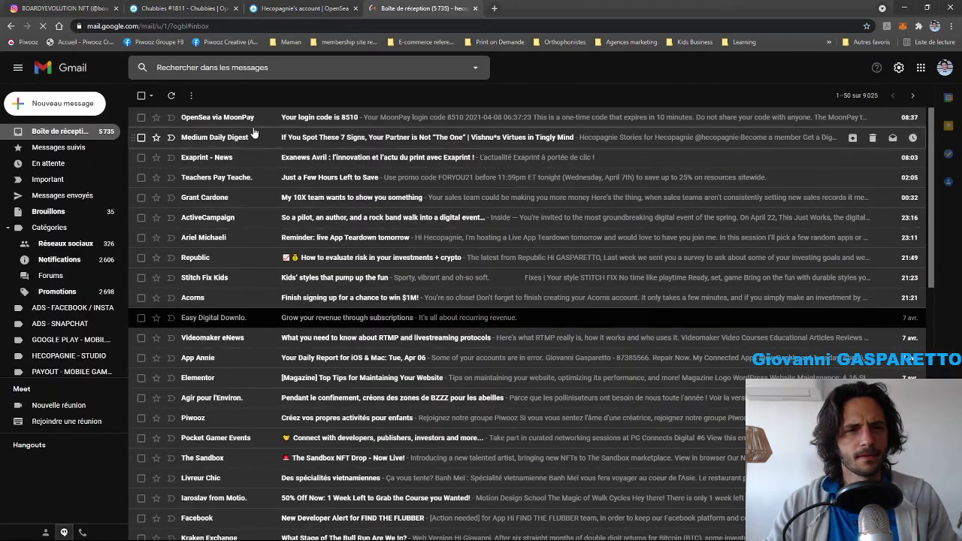
click(243, 123)
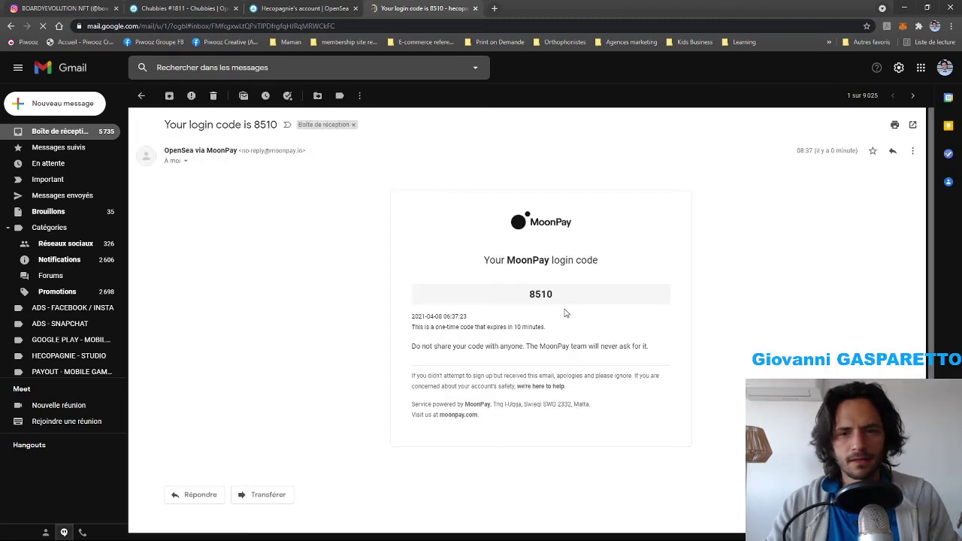
click(307, 9)
click(202, 10)
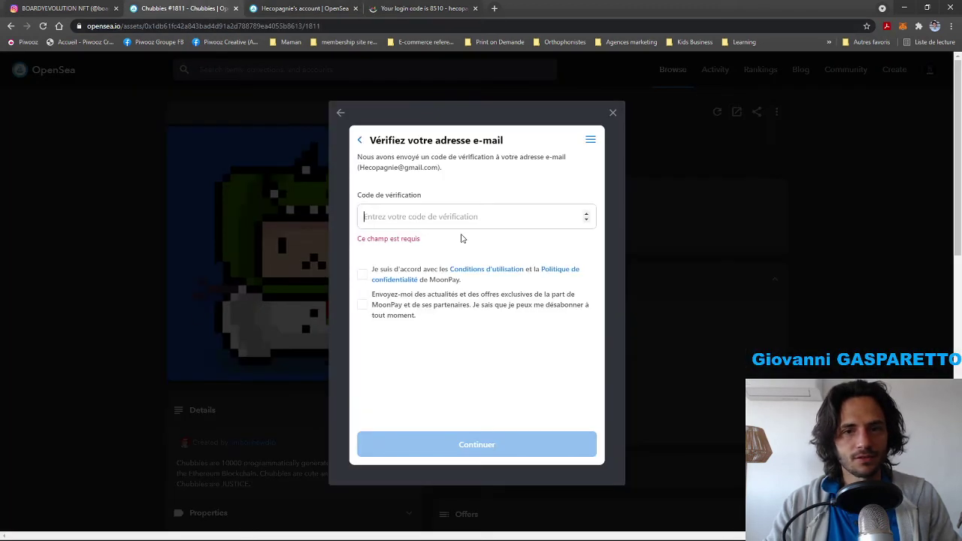
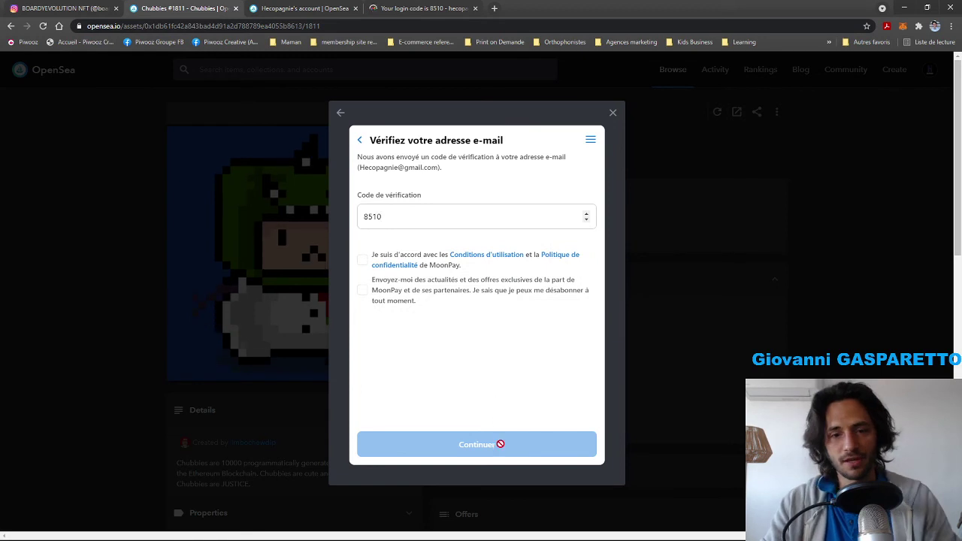
Enter the received verification code, accept the MoonPay terms of use, and continue.
click(444, 363)
click(364, 259)
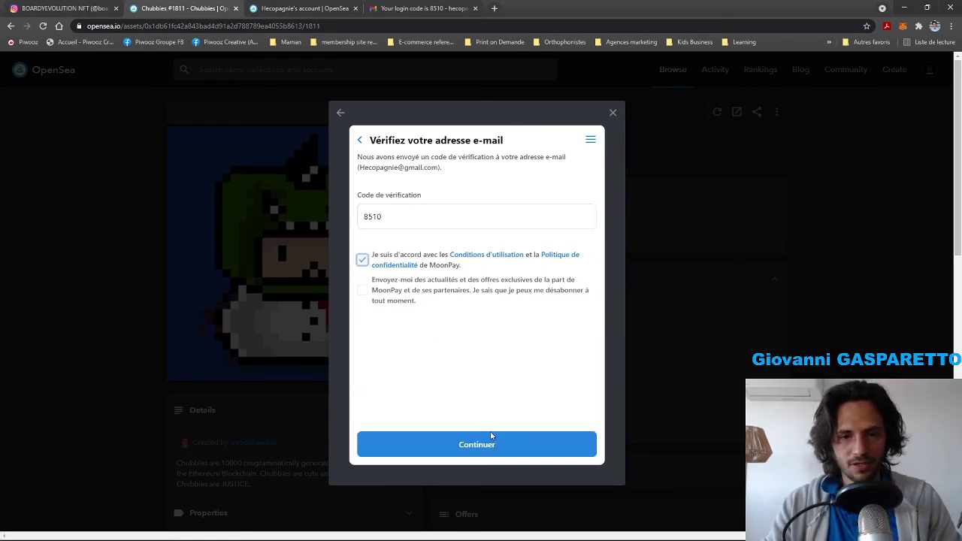
click(491, 442)
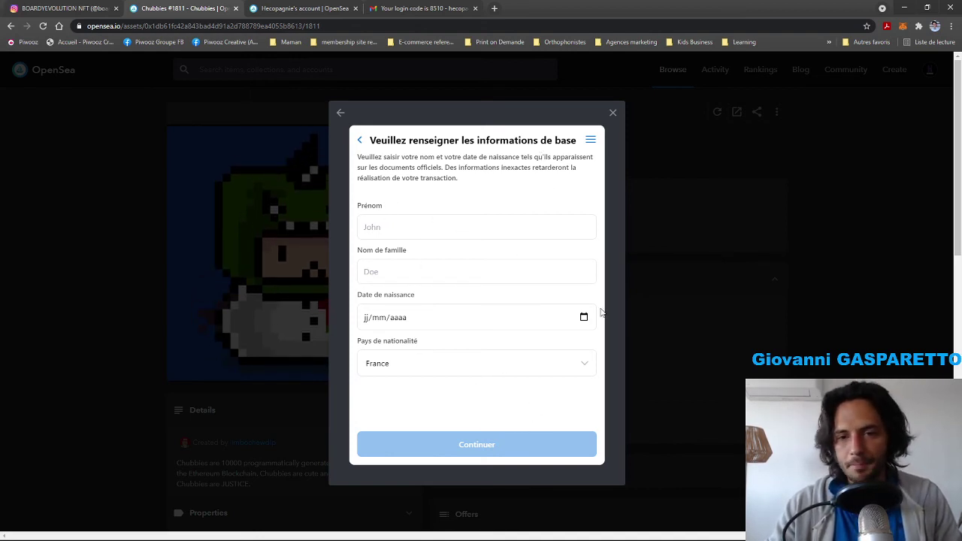
Close the MoonPay identity form and the Gmail tab, returning to the Chubbies #1811 page.
click(613, 112)
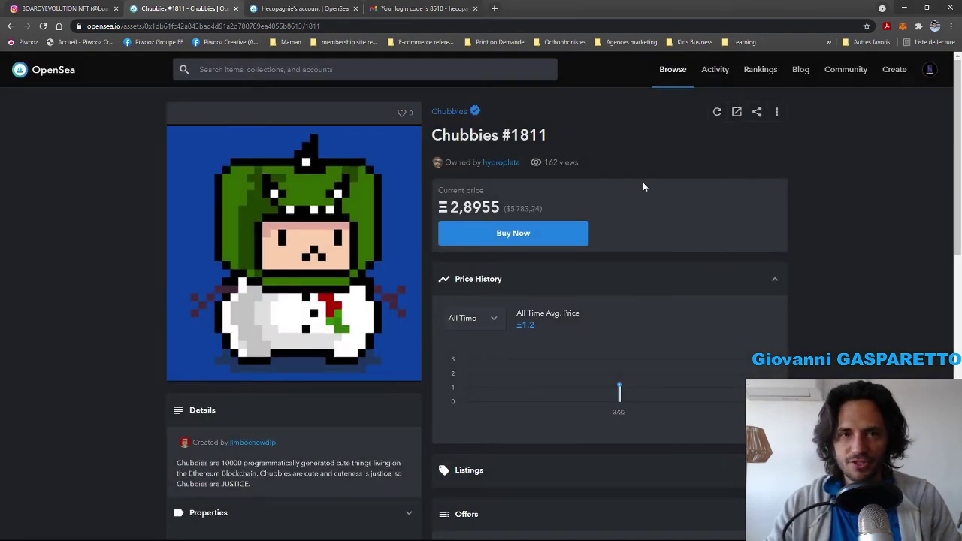
click(466, 12)
click(475, 9)
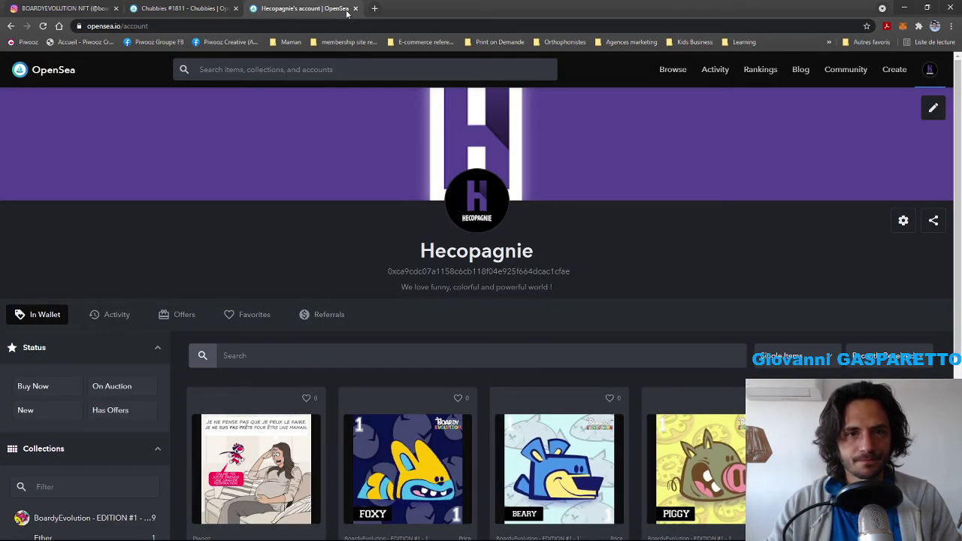
key(ctrl+Page_Up)
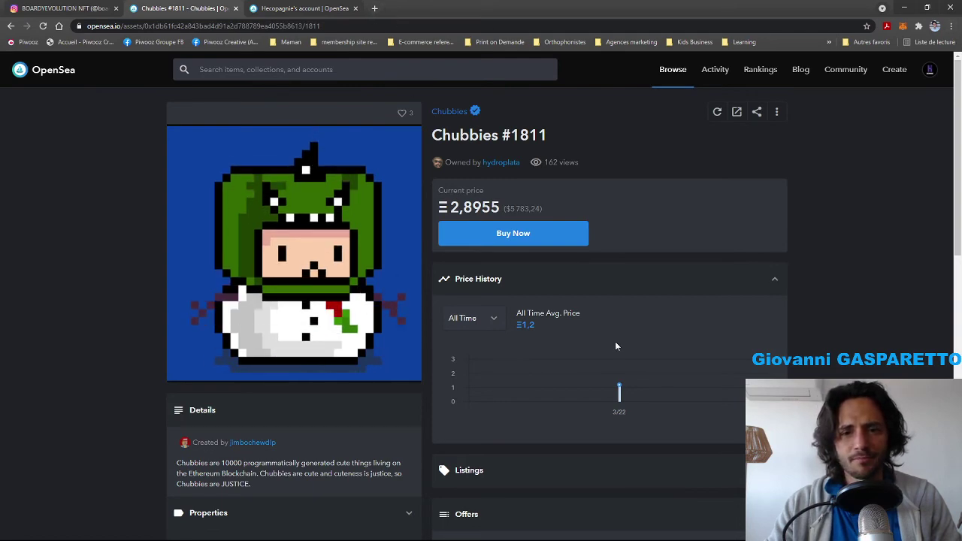
Search Google for ETHEREUM, look at ethereum.org, then come back to the results.
click(375, 9)
text(E)
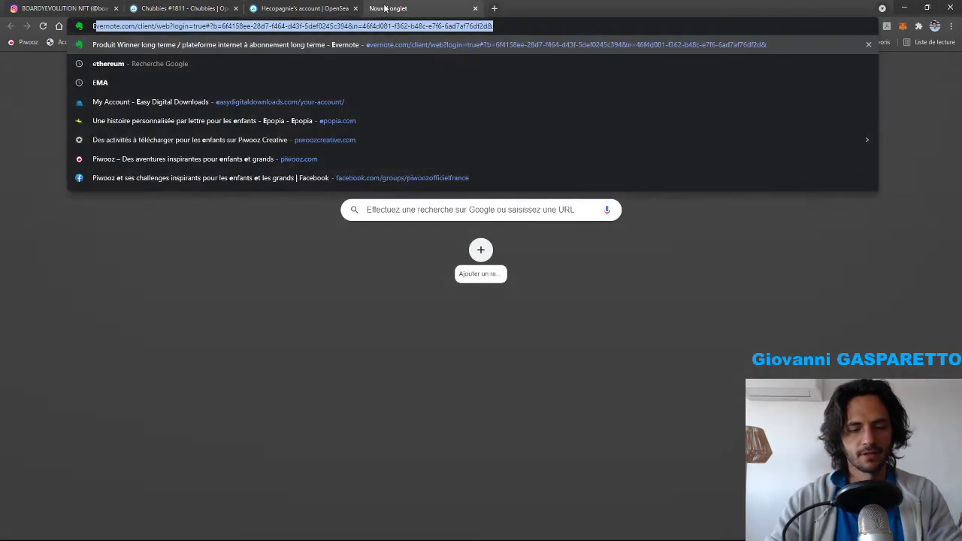
text(THEREUM)
key(Return)
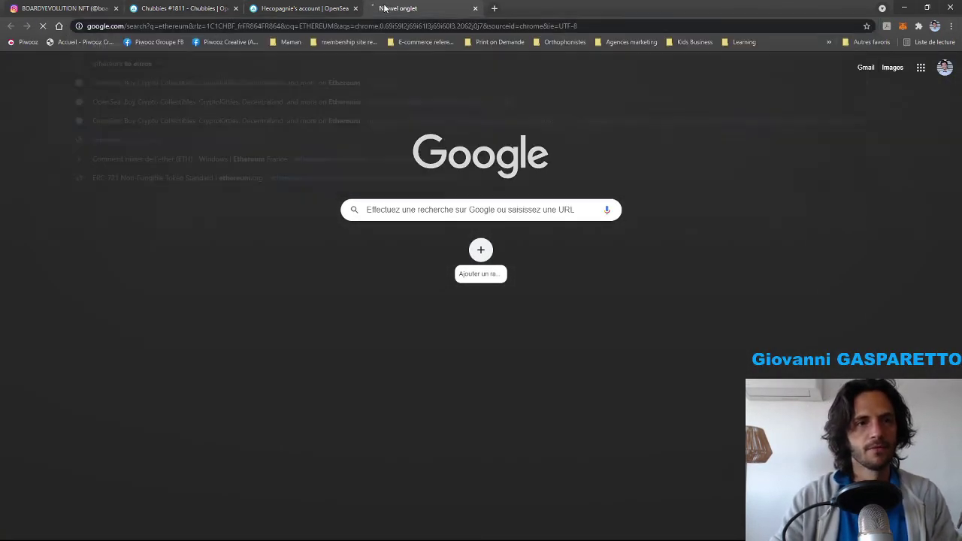
scroll(160, 215, down, 4)
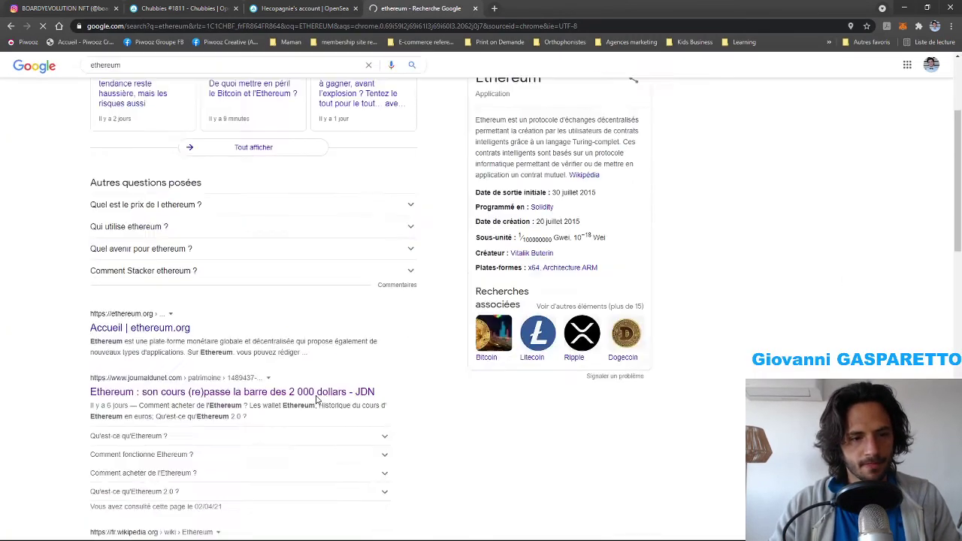
click(150, 202)
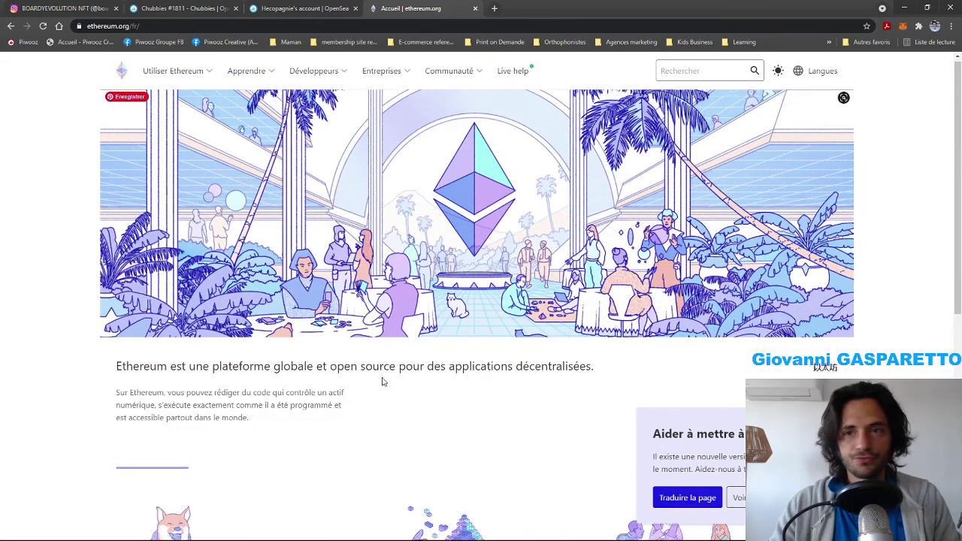
scroll(382, 381, down, 5)
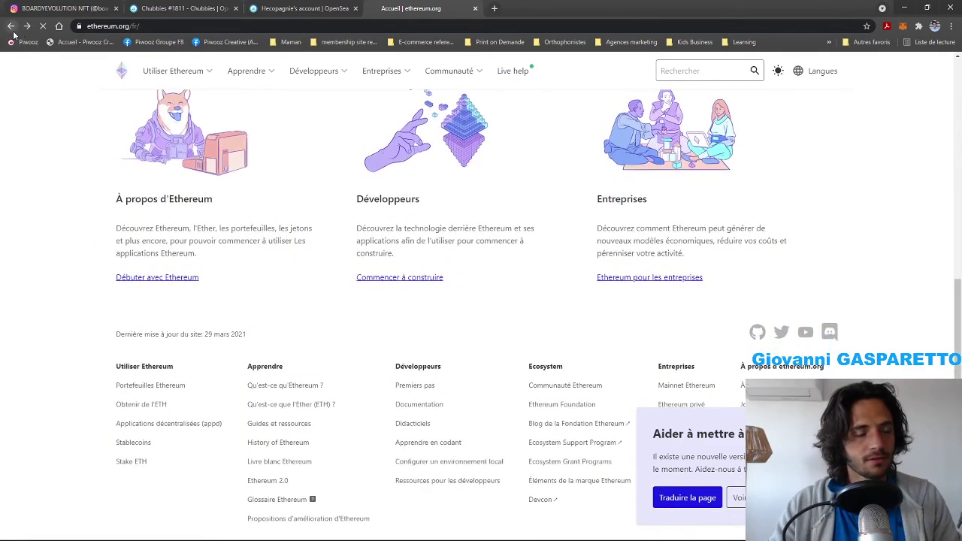
click(10, 26)
scroll(248, 155, up, 3)
Refine the query to 'ethereum business' and search.
click(172, 76)
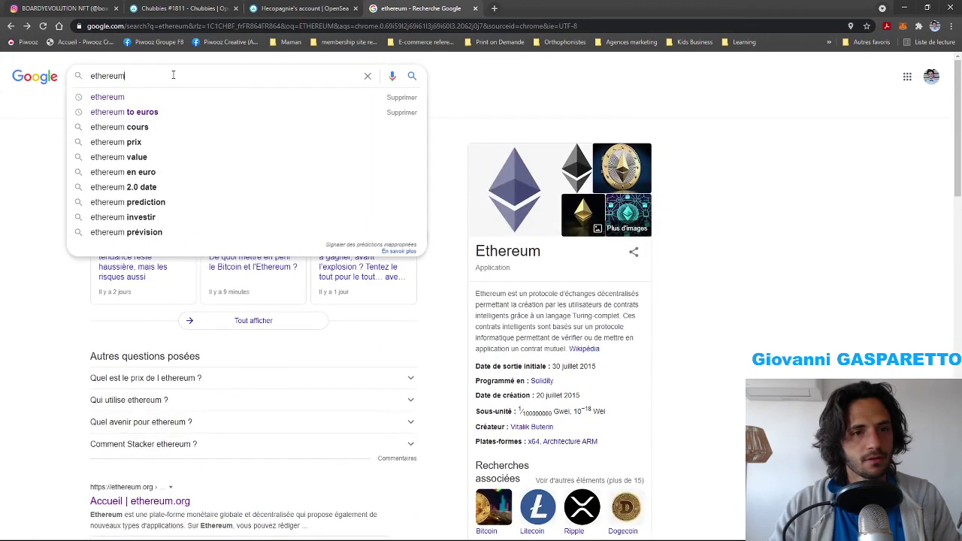
click(30, 316)
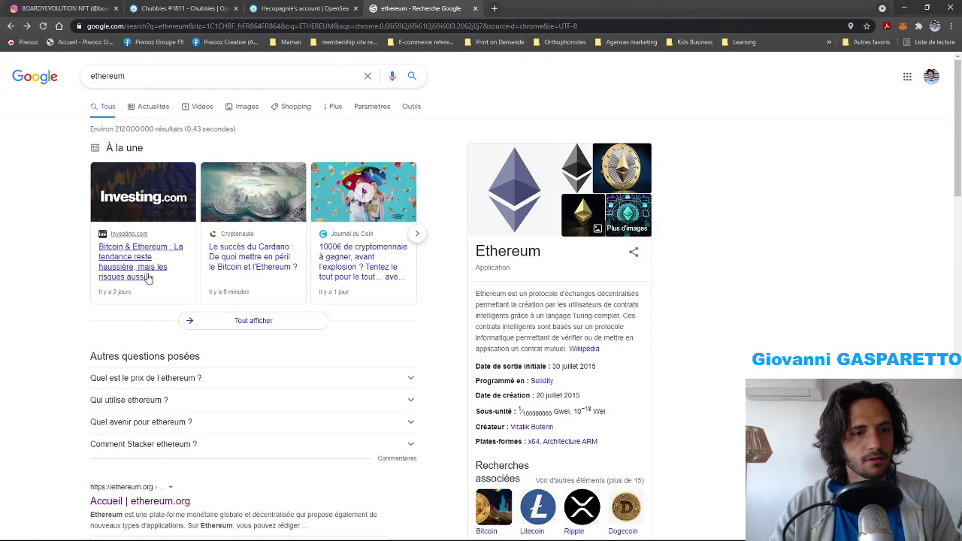
scroll(79, 343, down, 5)
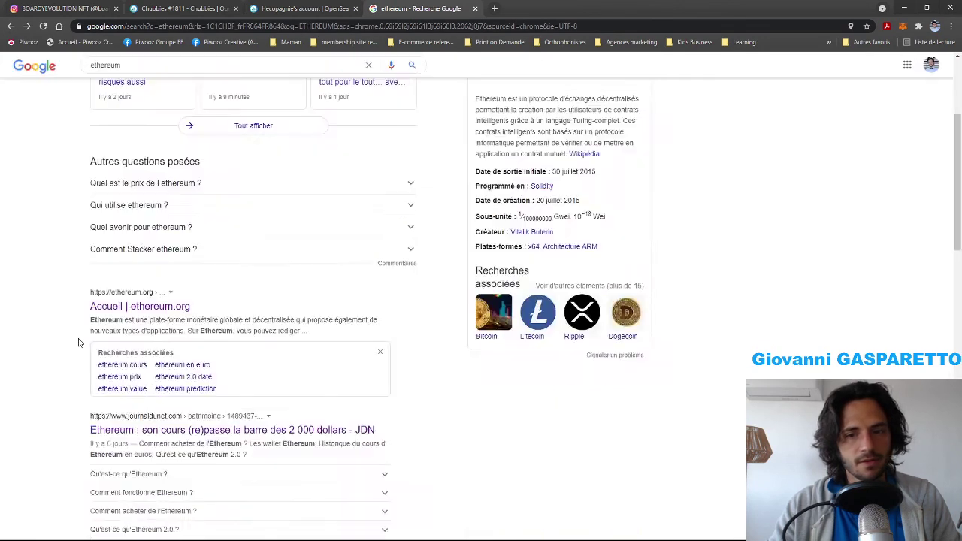
scroll(54, 200, up, 5)
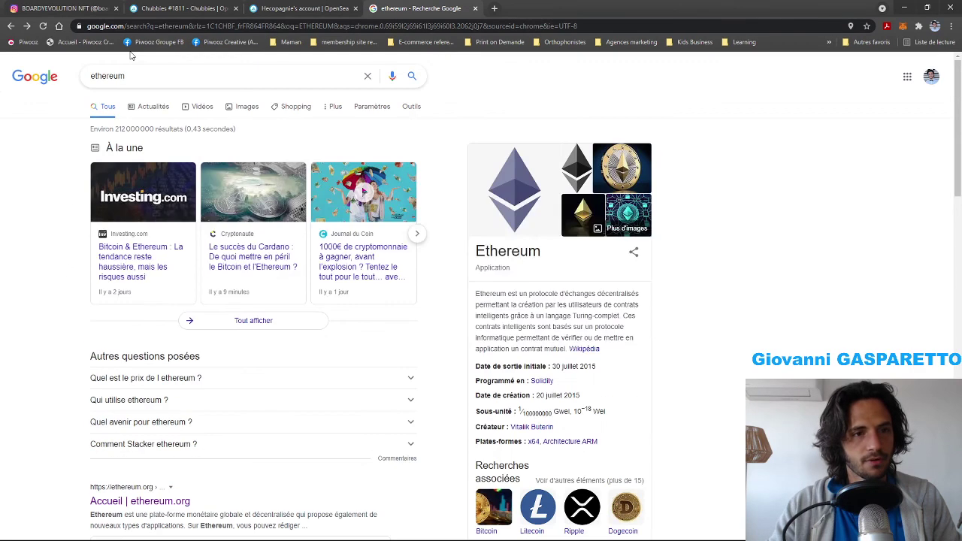
click(142, 88)
text(business)
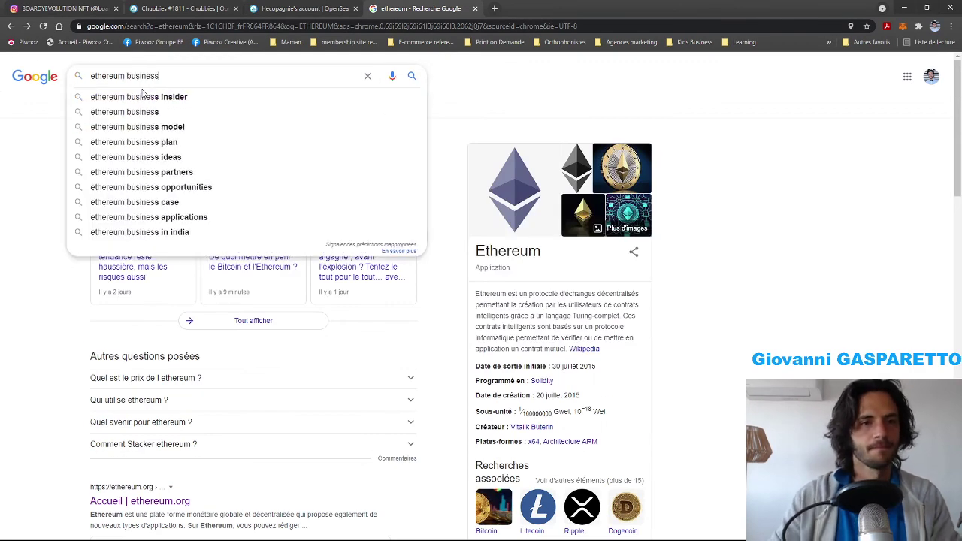
key(Return)
Replace 'business' with 'valeur' and search 'ethereum valeur' to show 1 Ether = 1701,88 Euro.
double_click(142, 76)
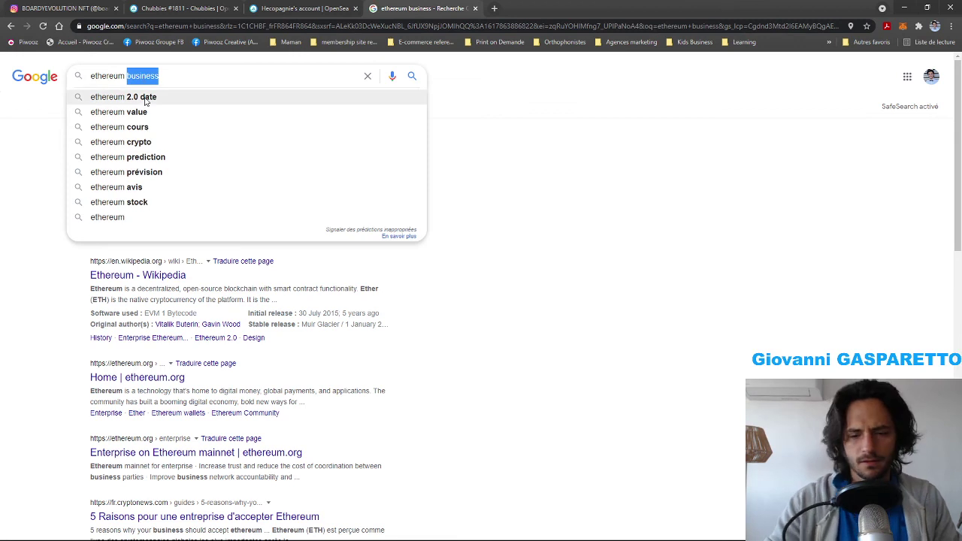
text(=)
key(BackSpace)
text(bour)
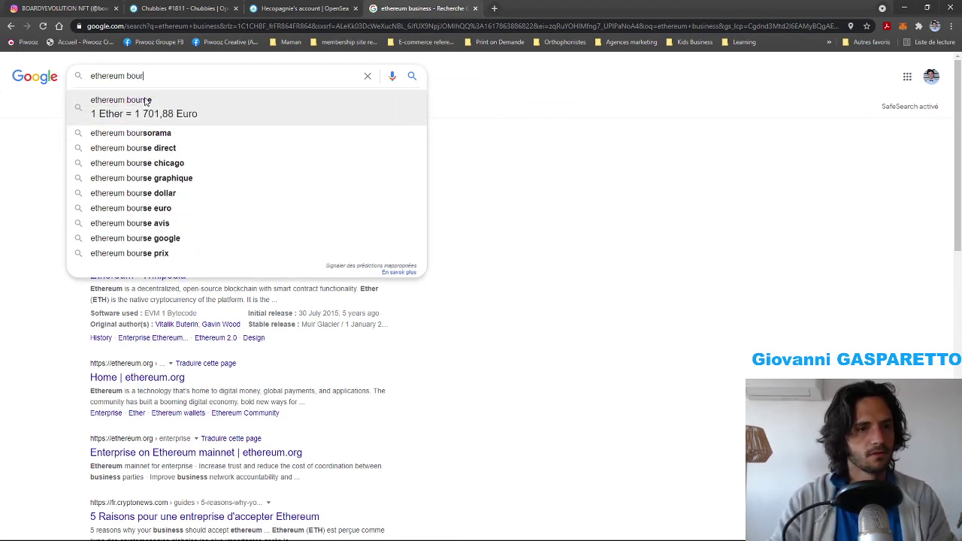
key(BackSpace)
key(BackSpace)
key(BackSpace)
text(valeur)
key(Return)
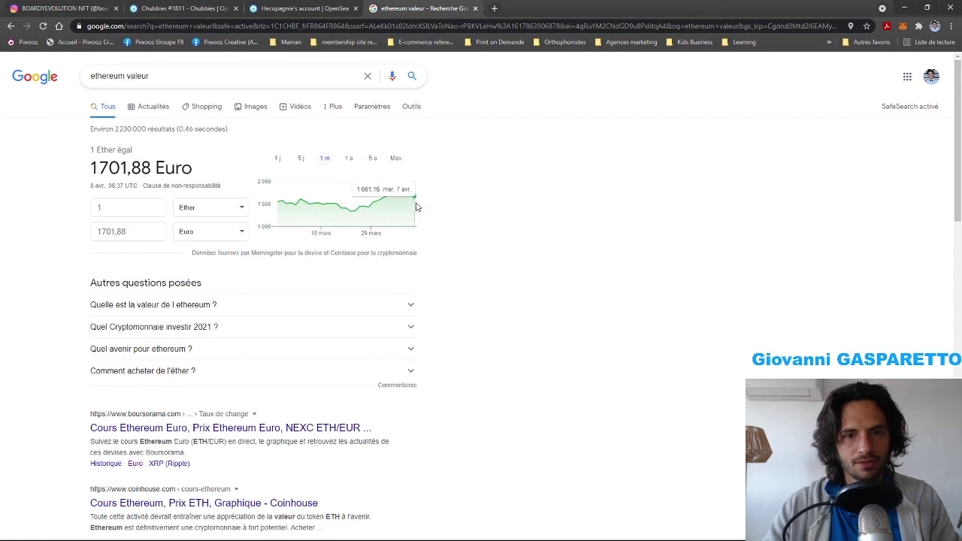
Convert 350 Ether in the currency converter, giving 595656,27 Euro.
click(121, 203)
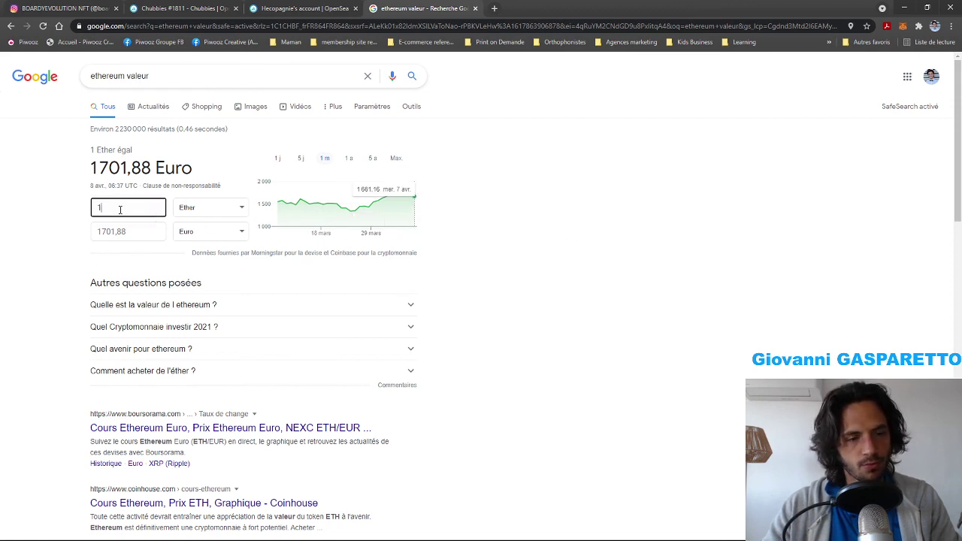
text(350)
click(54, 221)
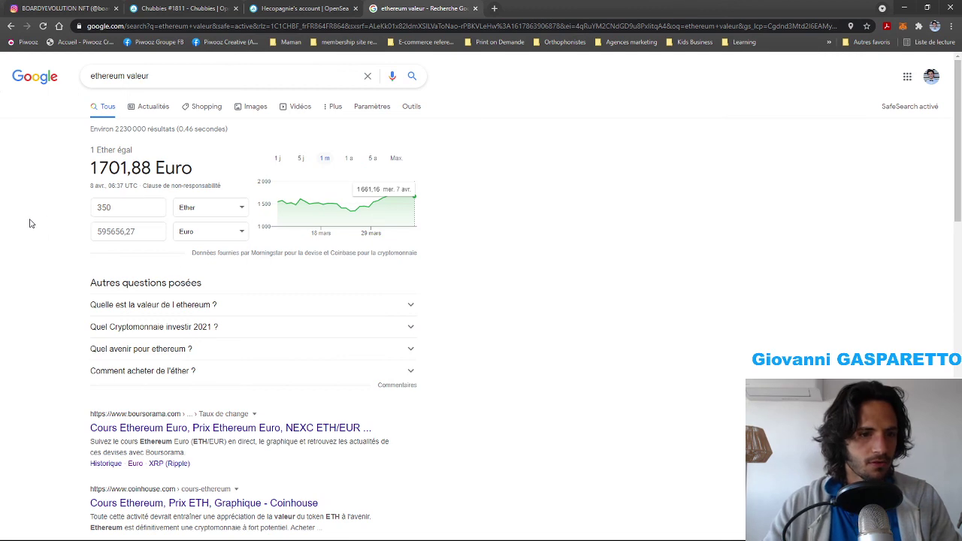
Enter 350 in the Euro box so the converter shows 0,21 Ether.
drag(137, 232, 74, 236)
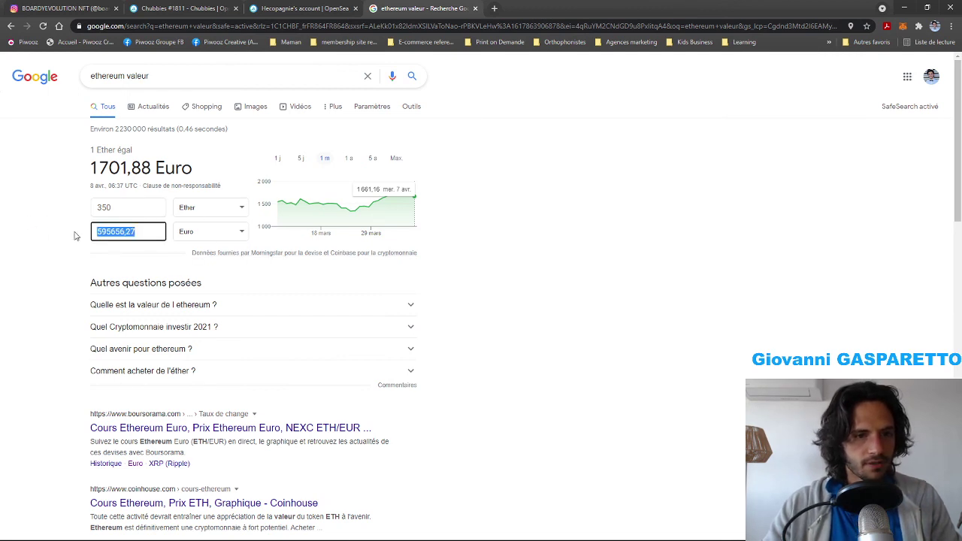
text(350)
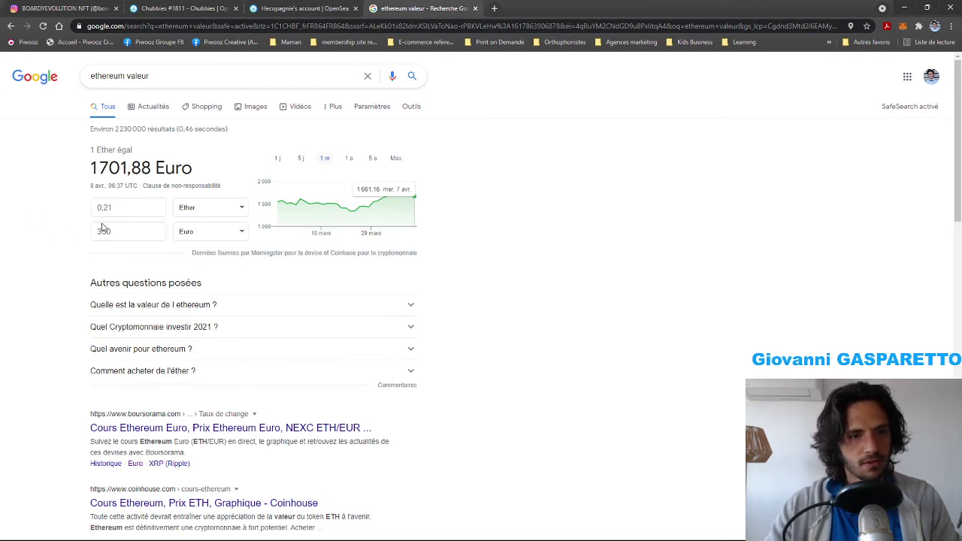
click(113, 214)
drag(113, 216, 94, 221)
click(27, 254)
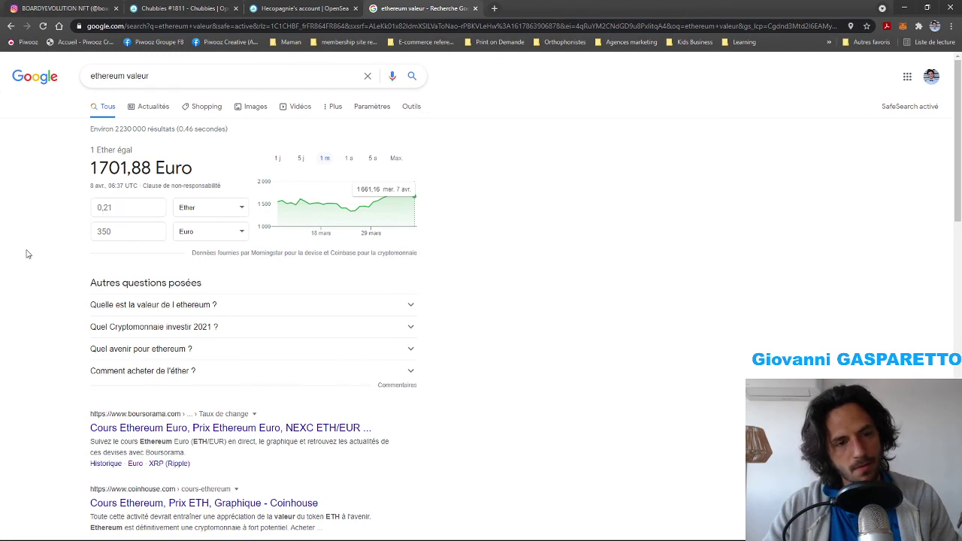
click(113, 216)
click(127, 239)
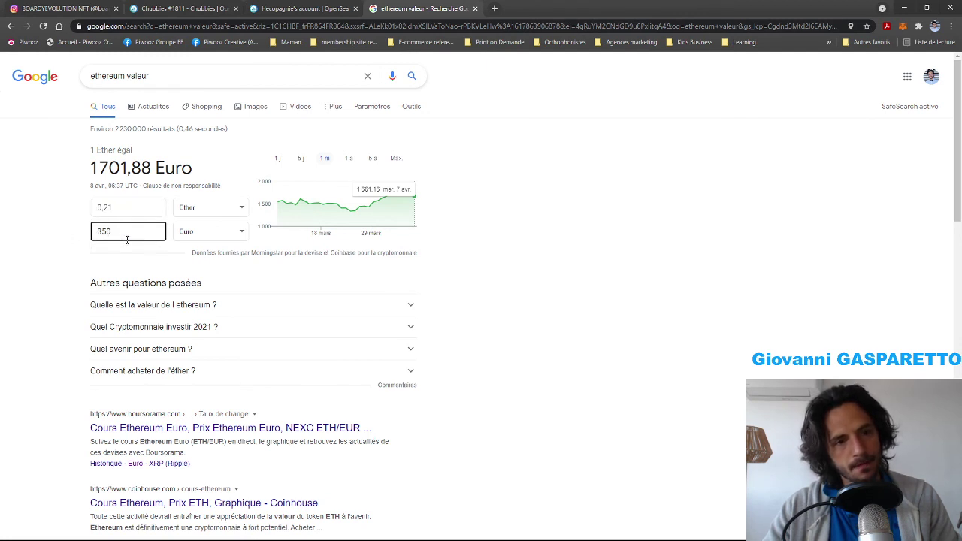
click(549, 237)
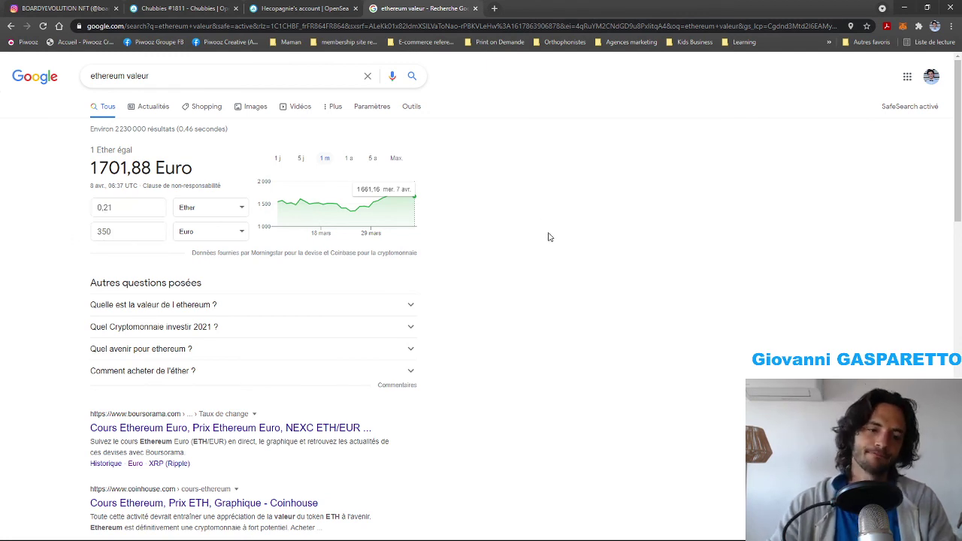